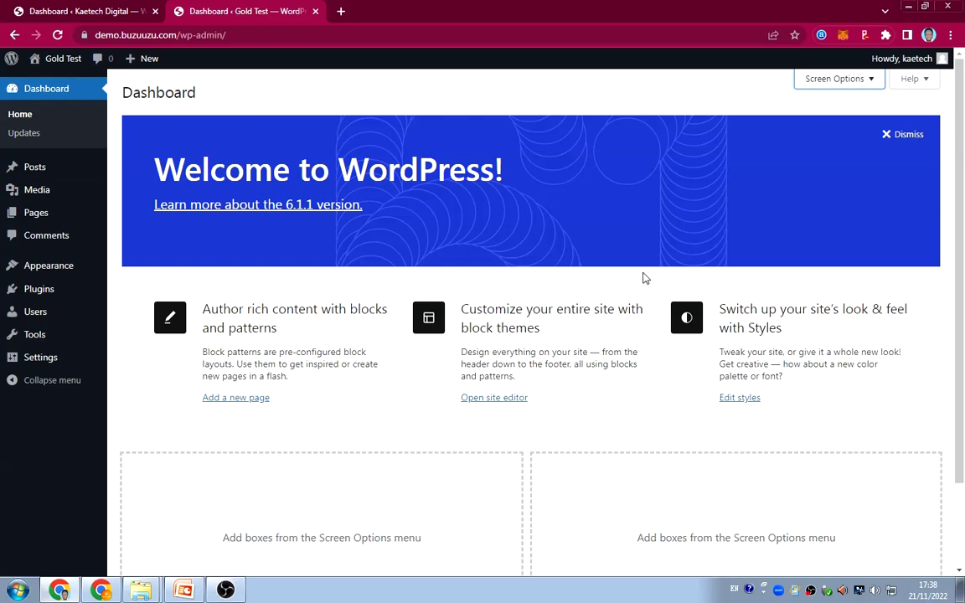
Step: Compare the customised Kaetech Digital dashboard with the default welcome dashboard of the Gold Test site
click(110, 10)
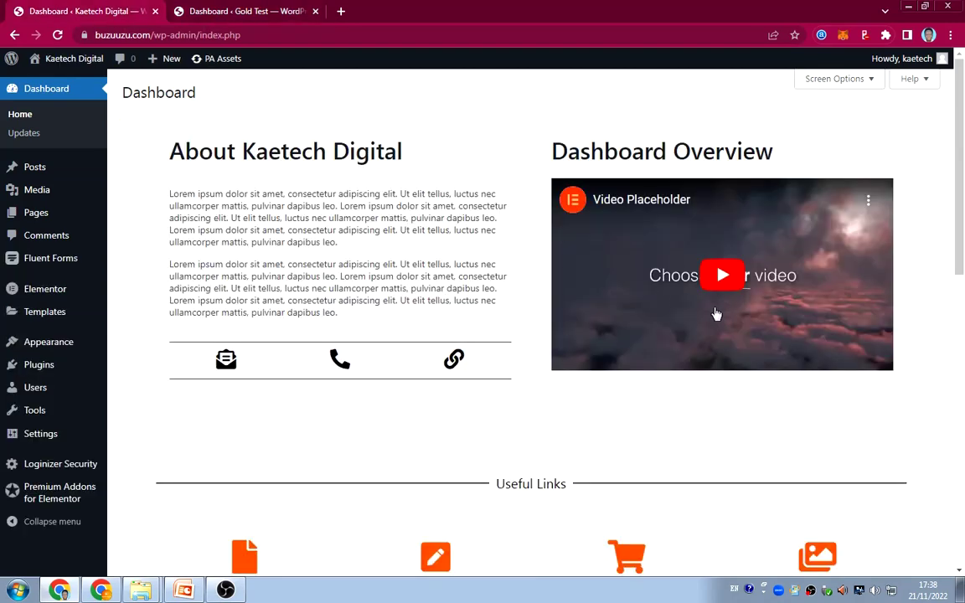
click(232, 10)
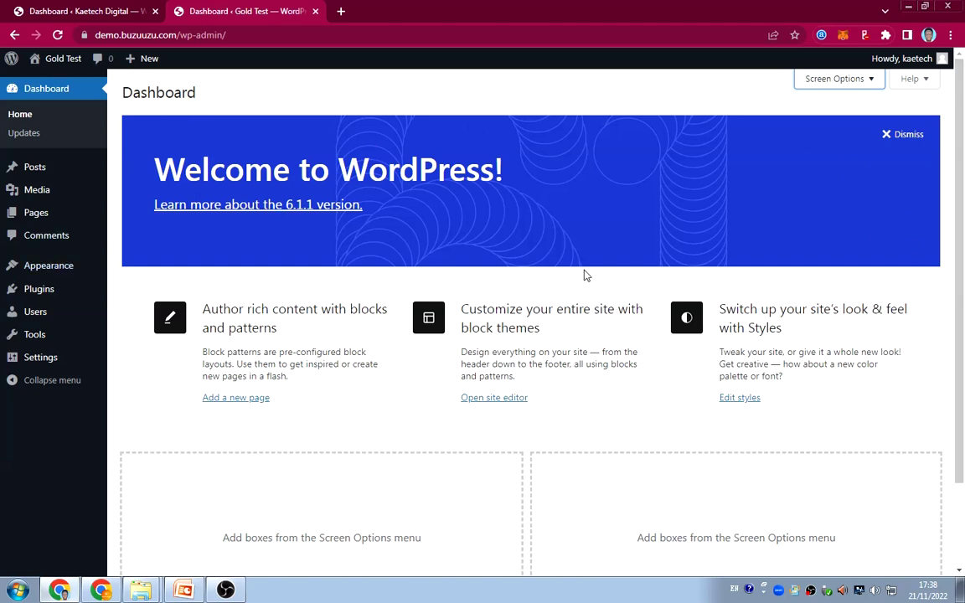
click(105, 12)
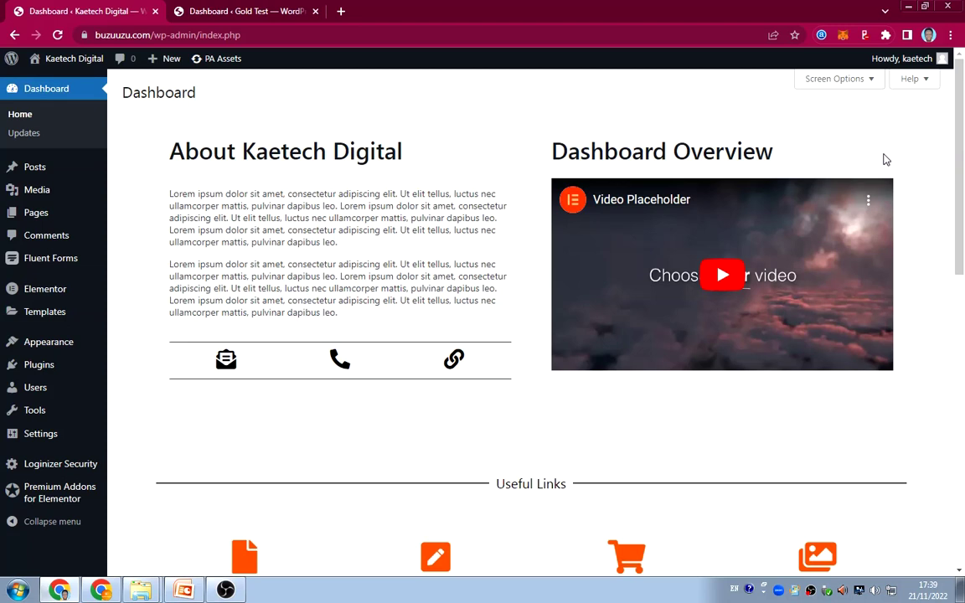
click(216, 9)
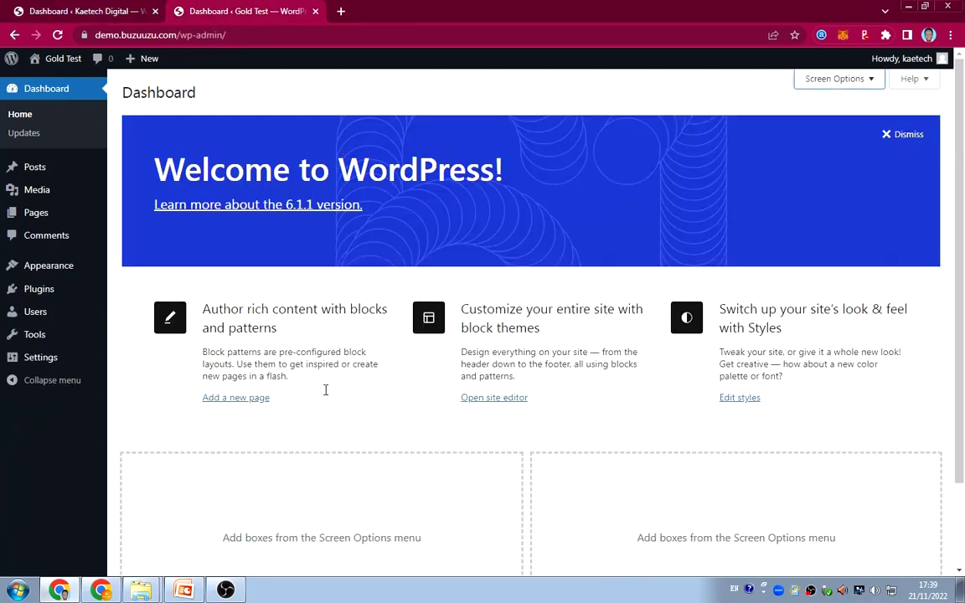
click(99, 15)
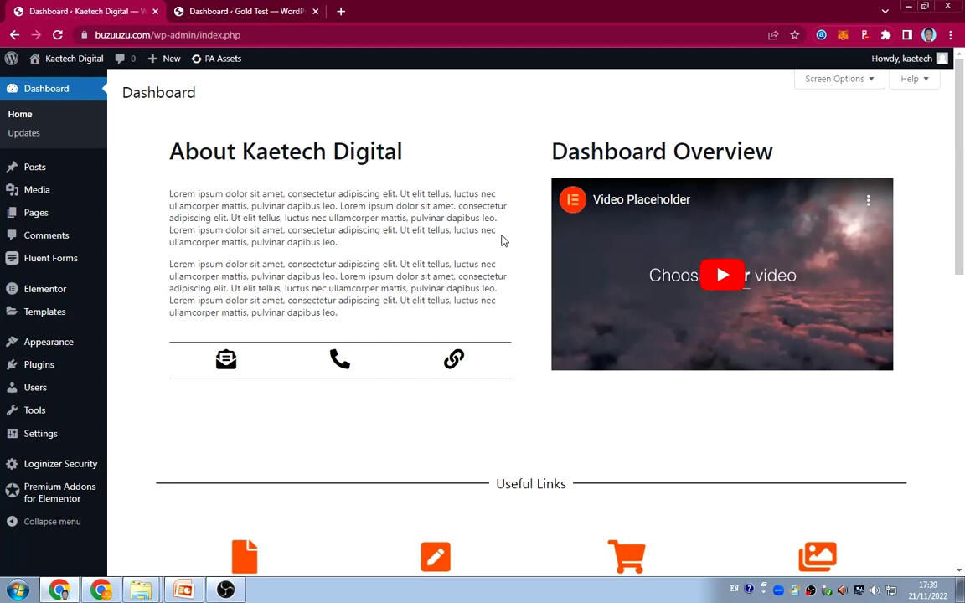
click(278, 17)
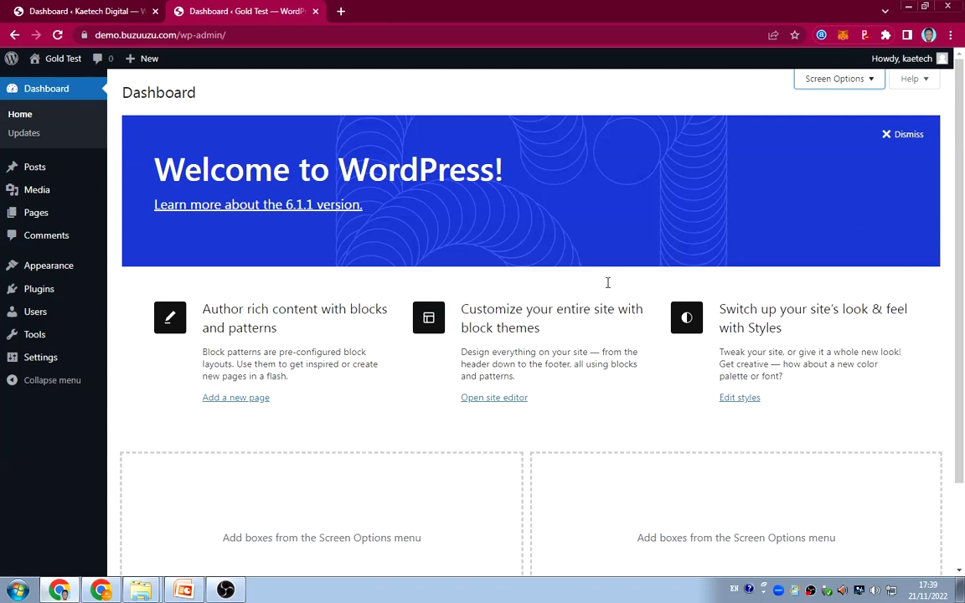
Step: Reload the Kaetech Digital dashboard and examine its custom sections from the introduction down to the contact banner
click(88, 9)
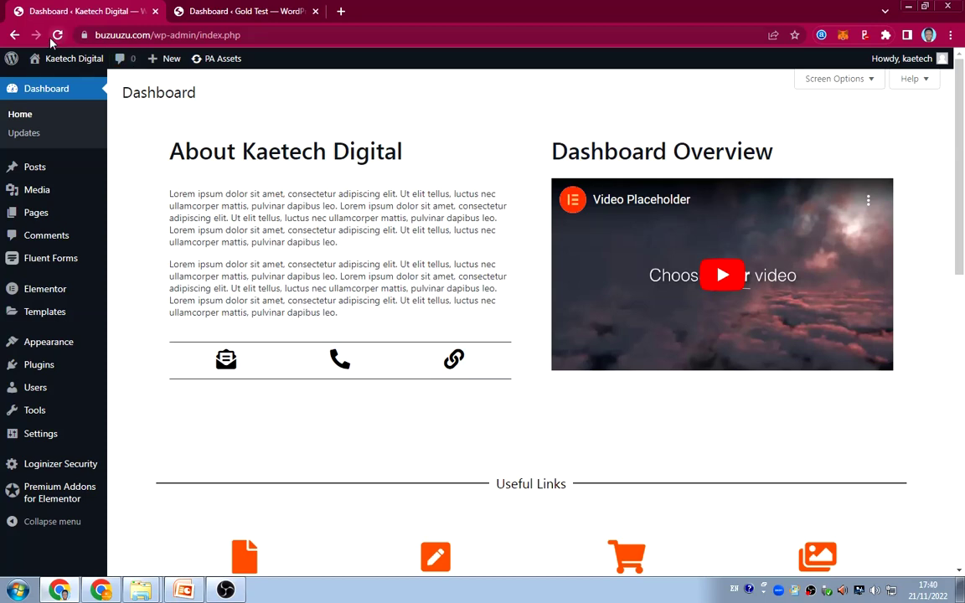
click(55, 35)
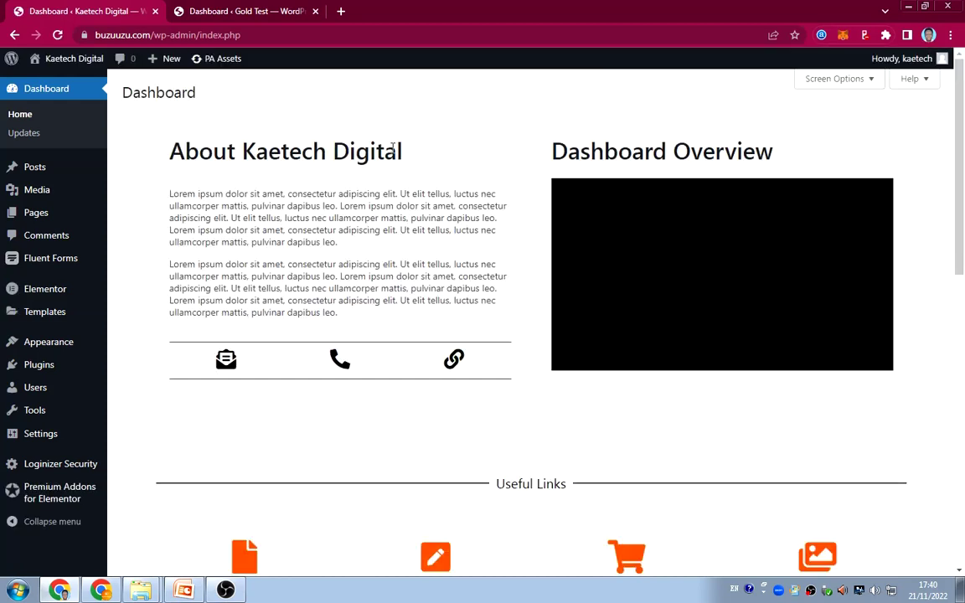
scroll(384, 238, down, 4)
scroll(381, 237, down, 2)
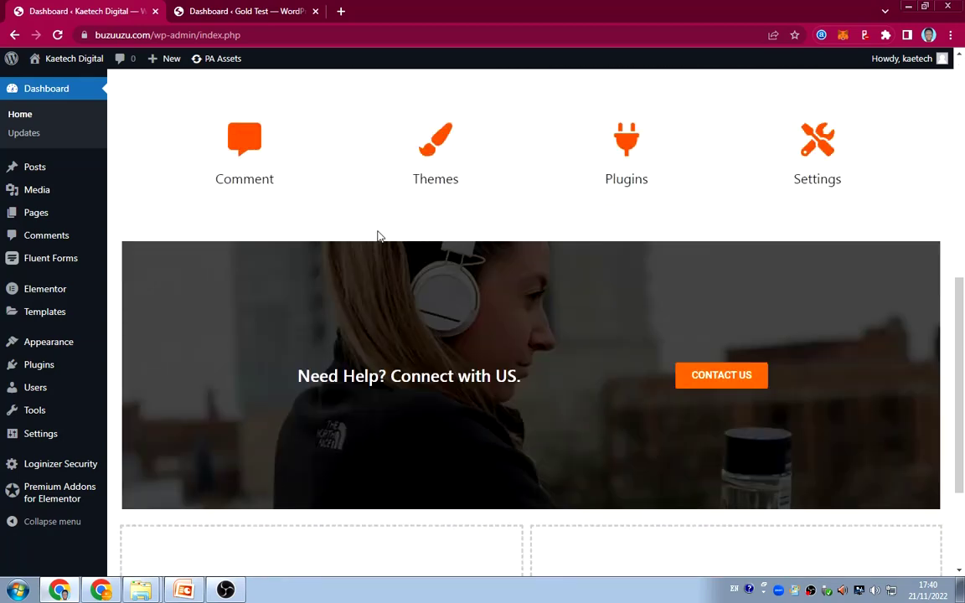
scroll(377, 291, up, 7)
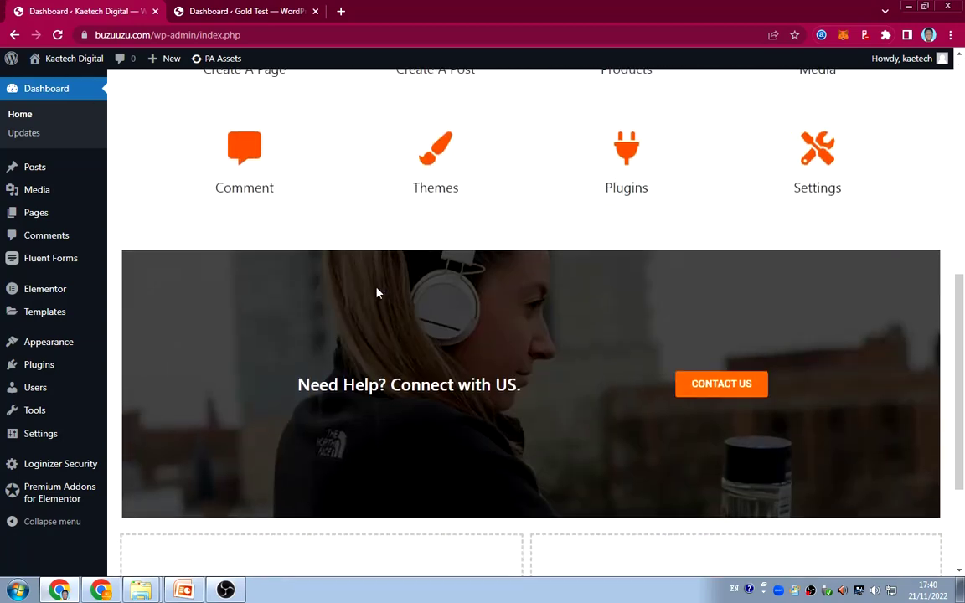
Step: Compare the site addresses of the two dashboards, ending on the Gold Test site
click(206, 13)
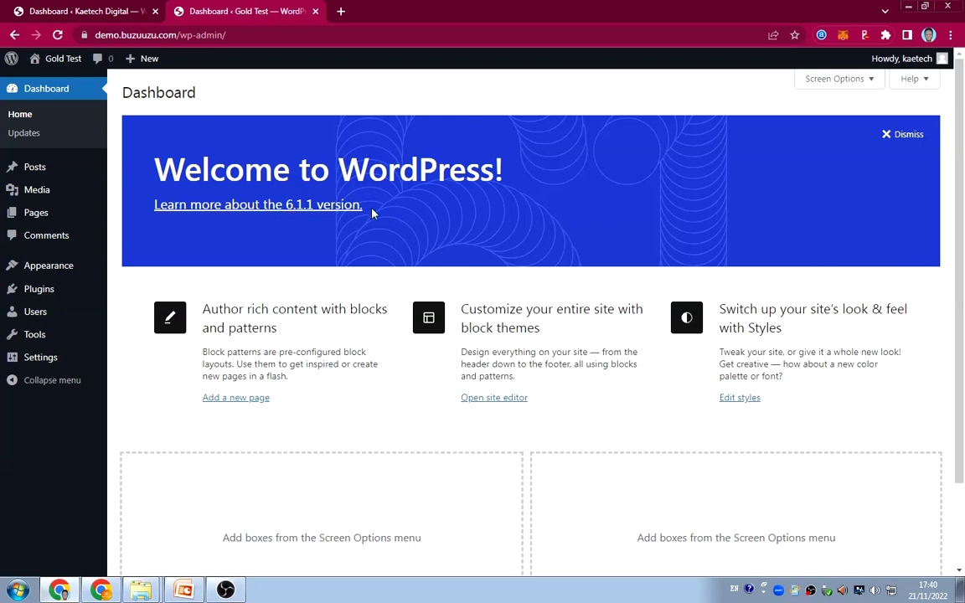
click(91, 11)
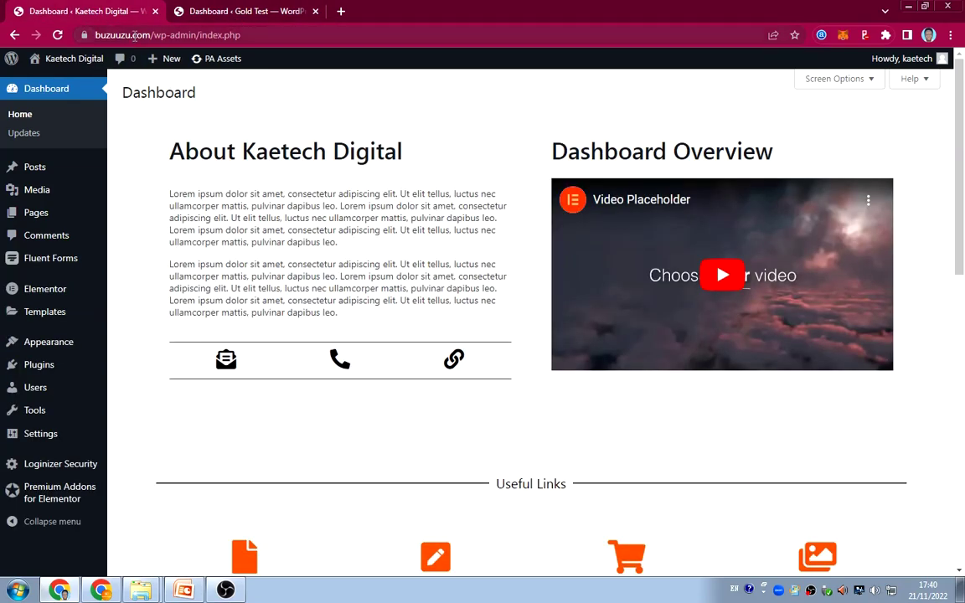
click(210, 12)
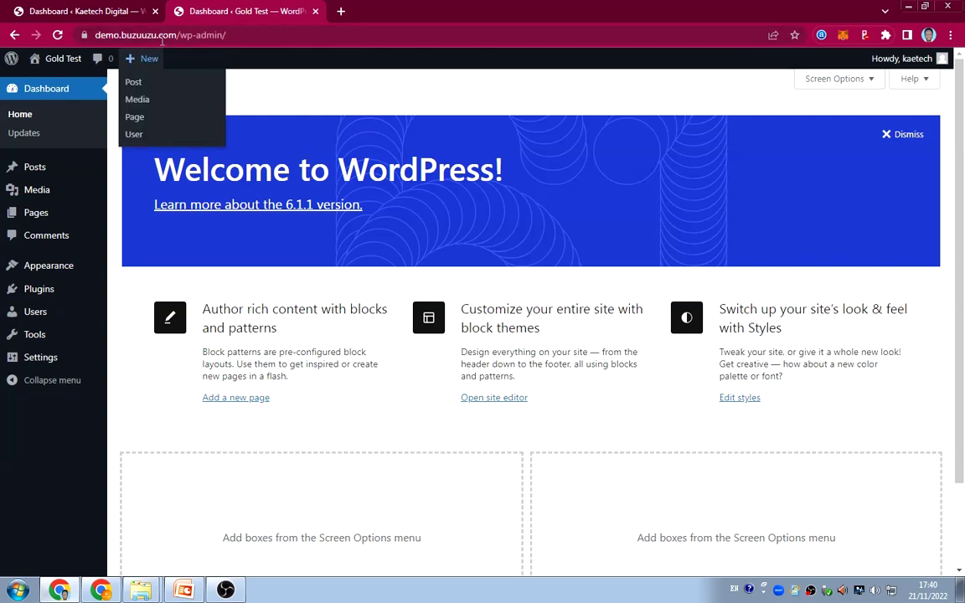
click(112, 15)
click(224, 12)
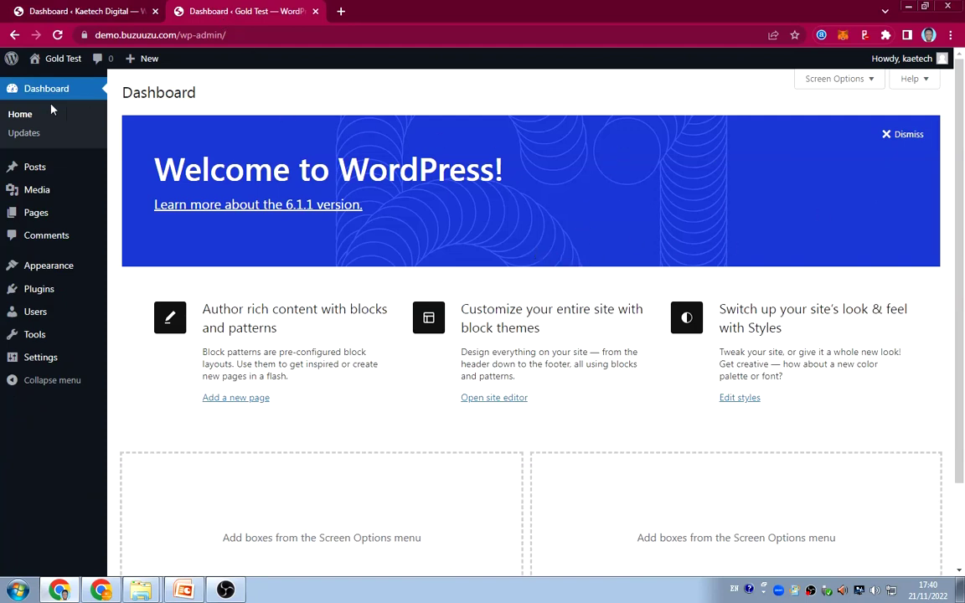
Step: Search the plugin directory for "elementor" on the Gold Test site, and install and activate Elementor Website Builder
mouse_move(37, 294)
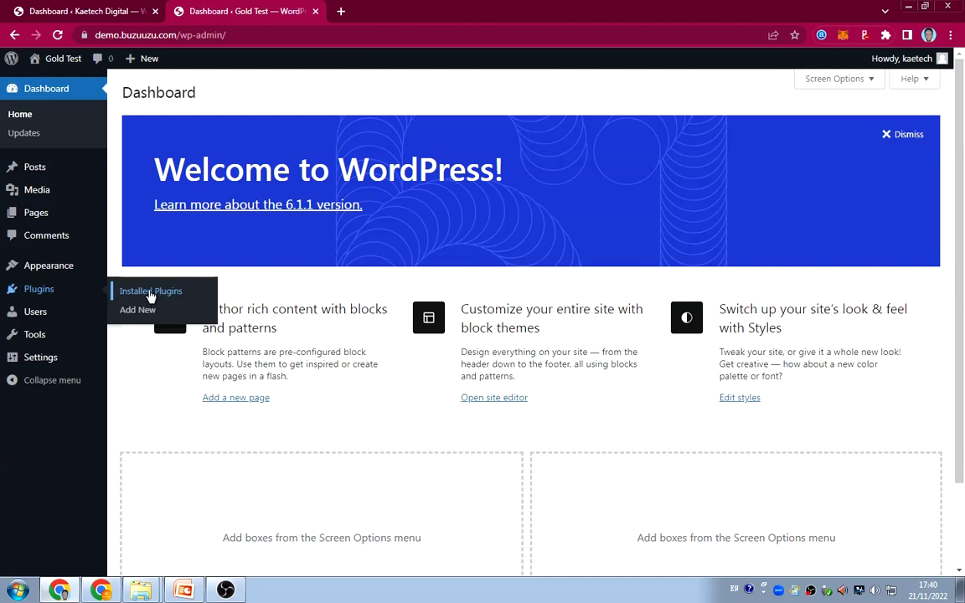
click(136, 310)
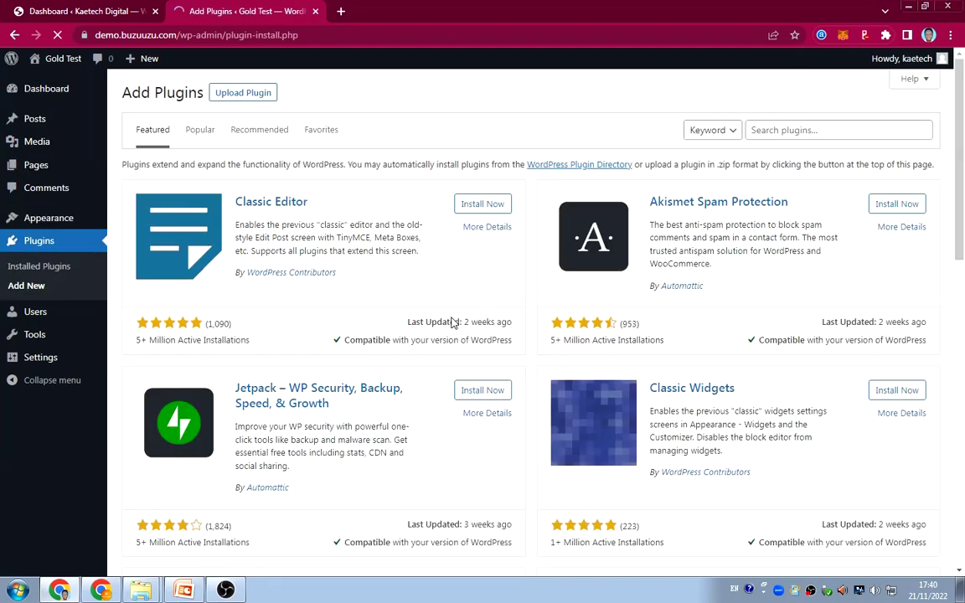
click(791, 130)
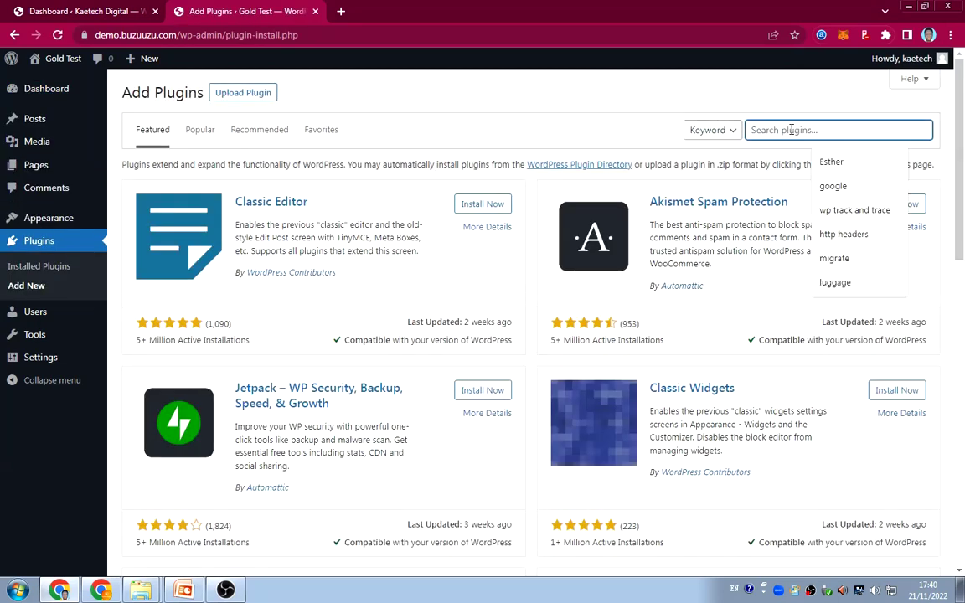
text(e)
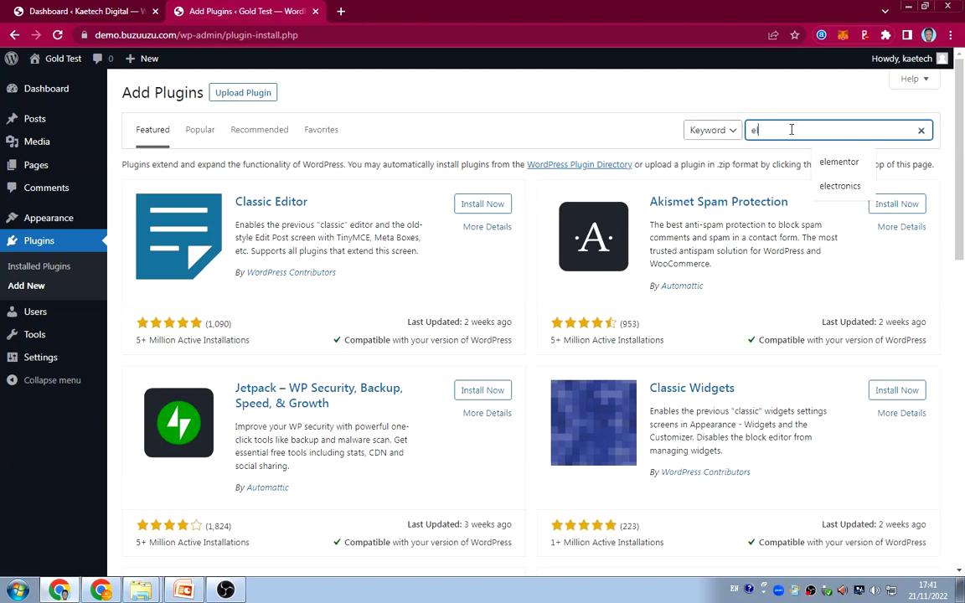
text(lementor)
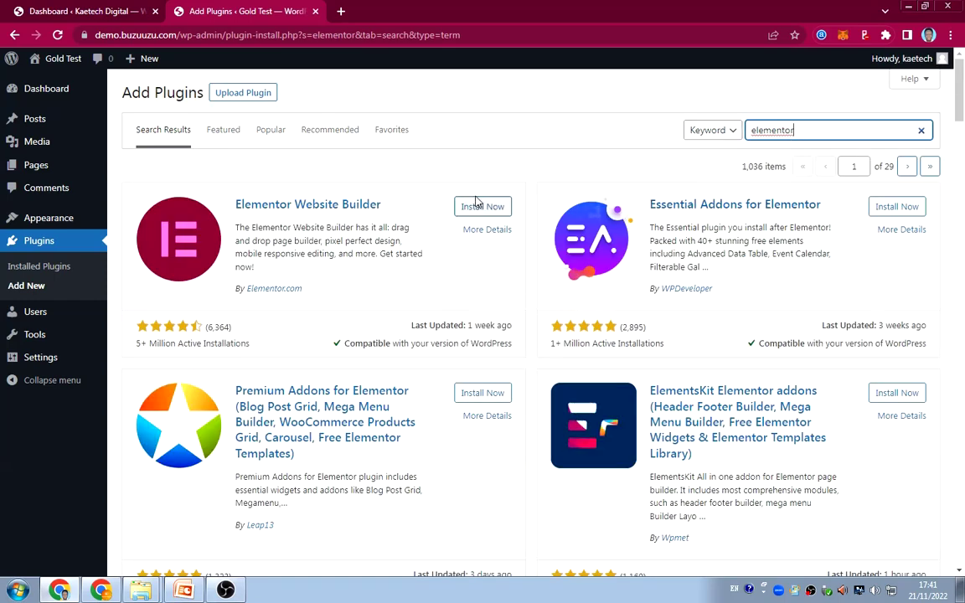
click(478, 207)
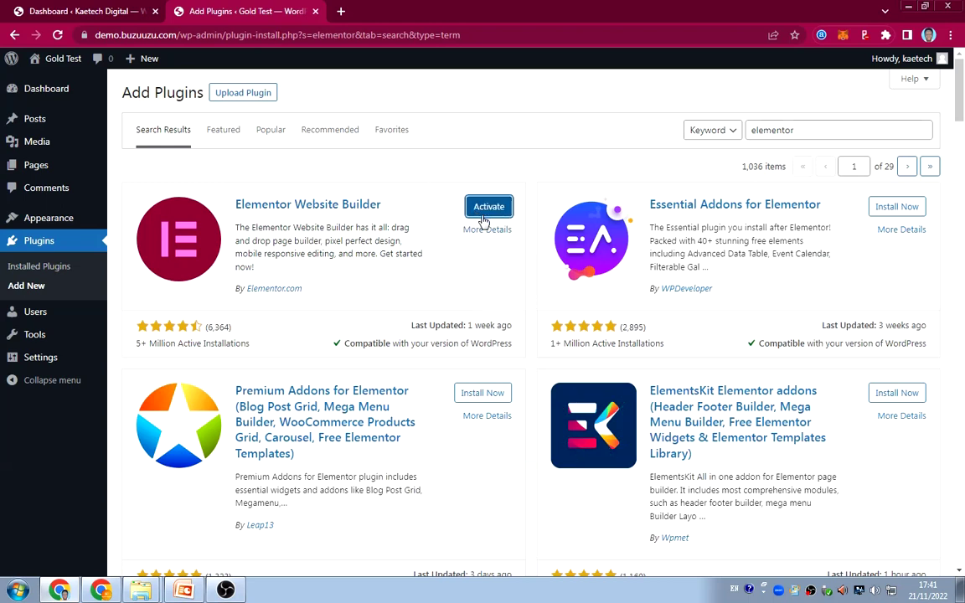
click(489, 208)
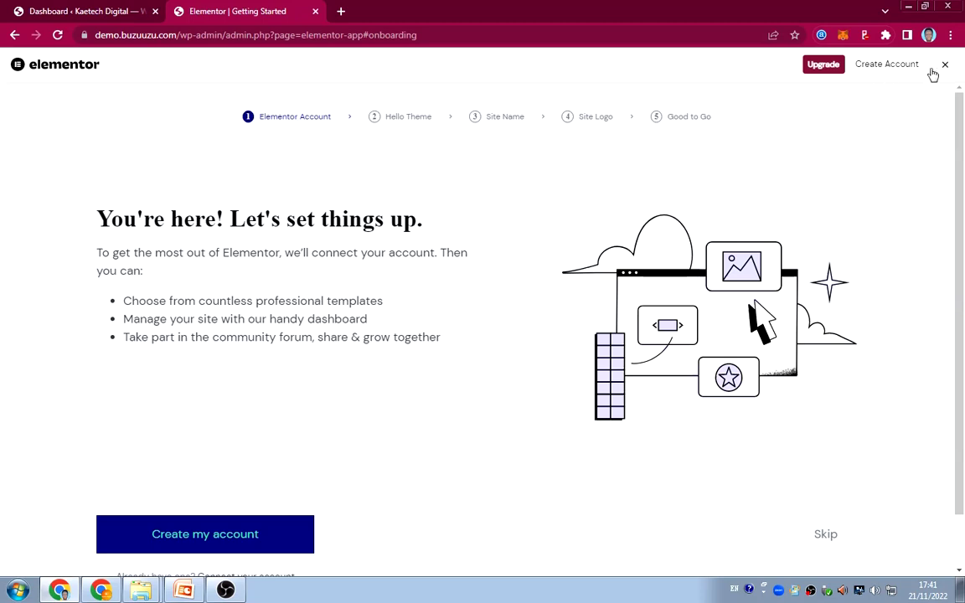
Step: Skip connecting an Elementor account and close the setup wizard to return to the WordPress dashboard
click(831, 536)
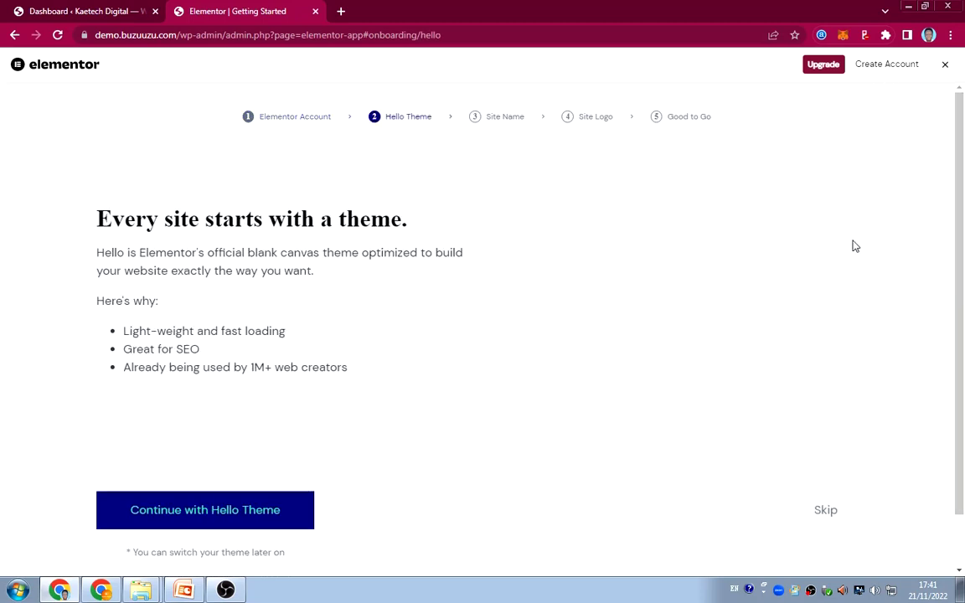
click(945, 65)
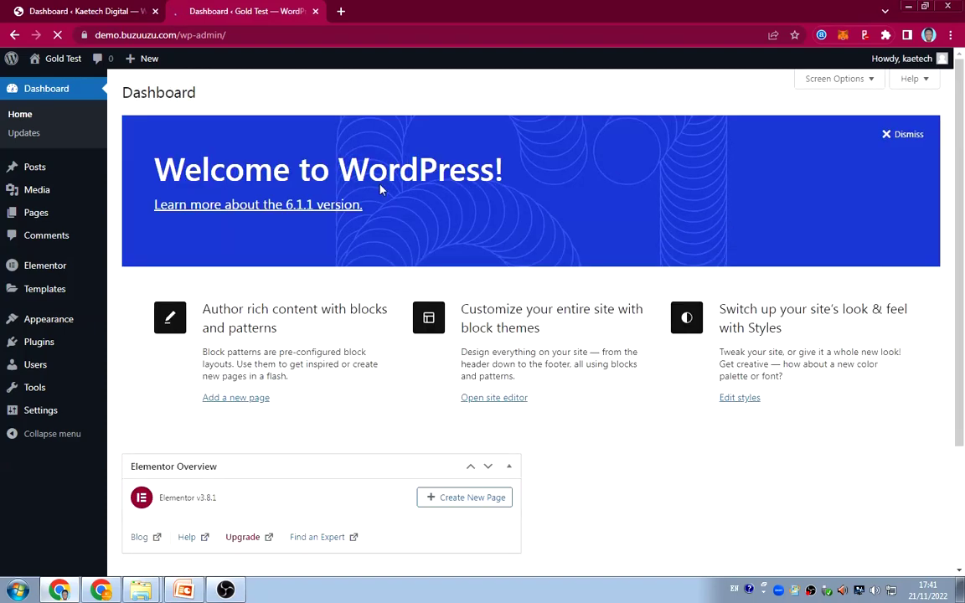
scroll(600, 327, down, 3)
scroll(603, 328, up, 3)
Step: Search the plugin directory for "dashboard welcome", and install and activate Dashboard Welcome for Elementor
mouse_move(38, 344)
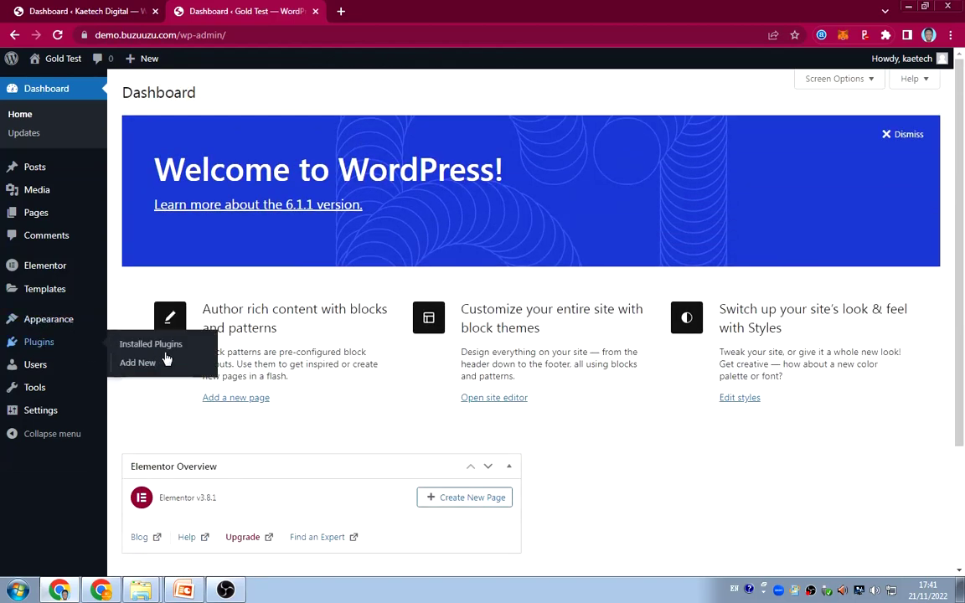
click(134, 362)
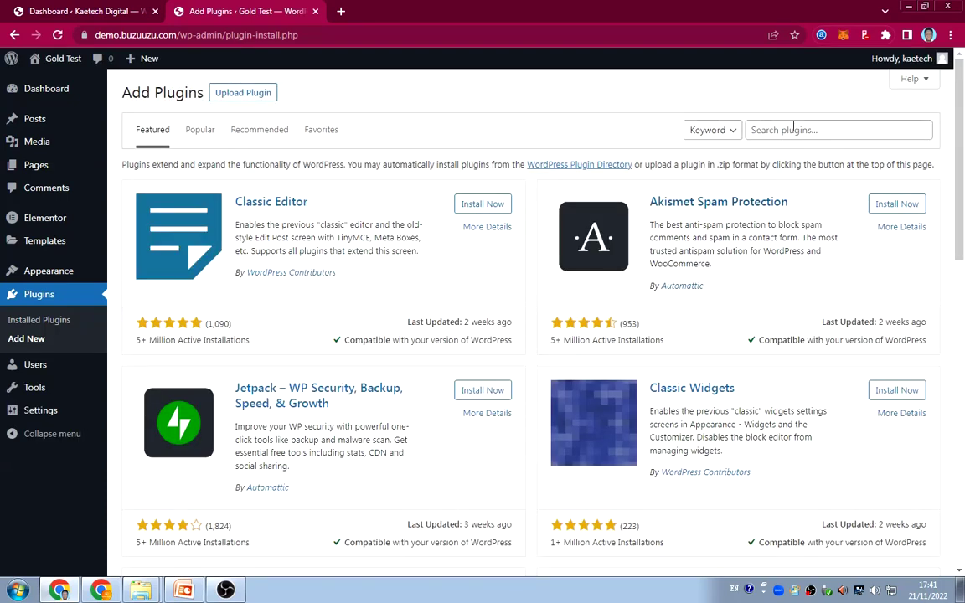
click(793, 127)
text(dashoard)
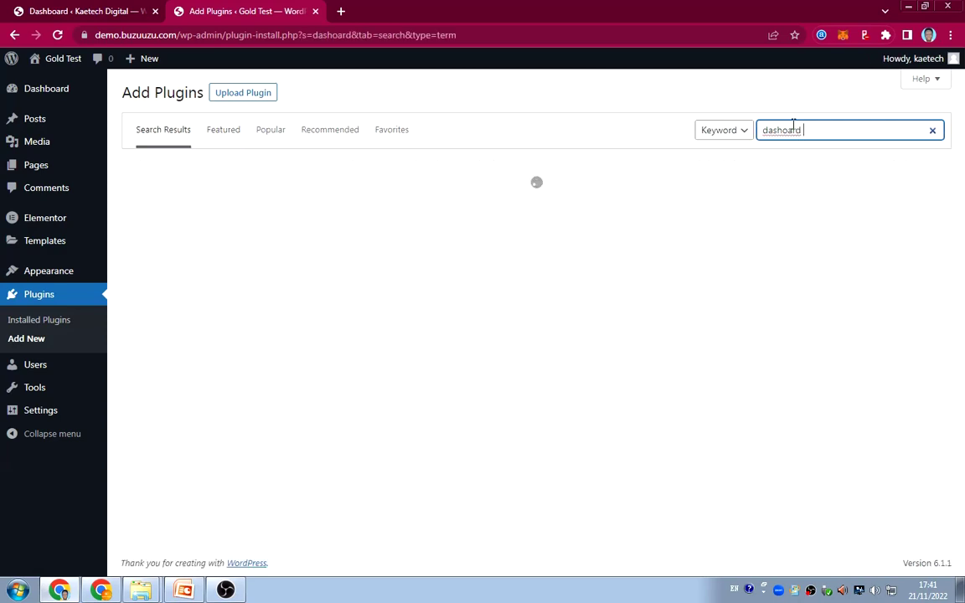
text( welcome)
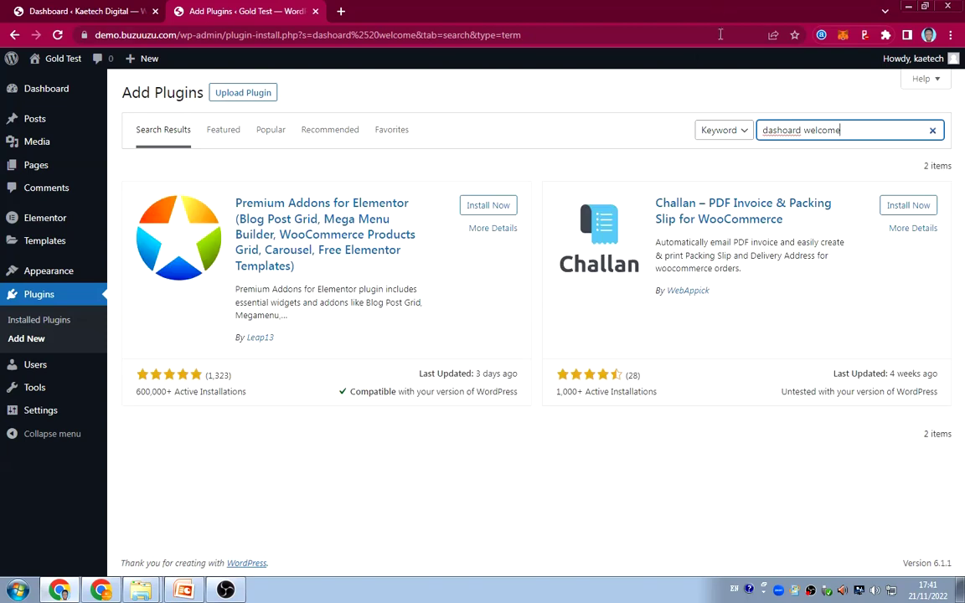
click(781, 130)
text(b)
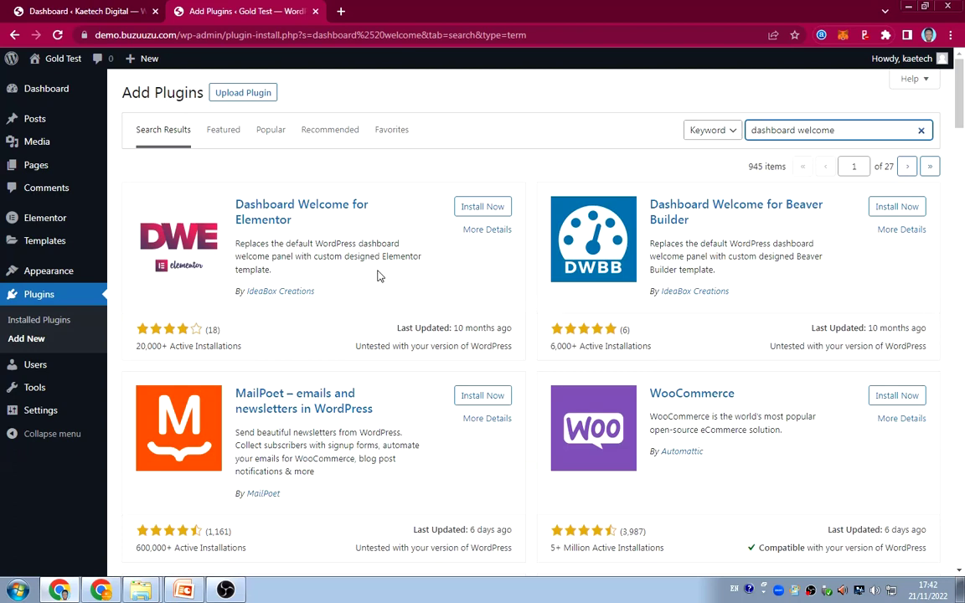
click(479, 231)
click(482, 207)
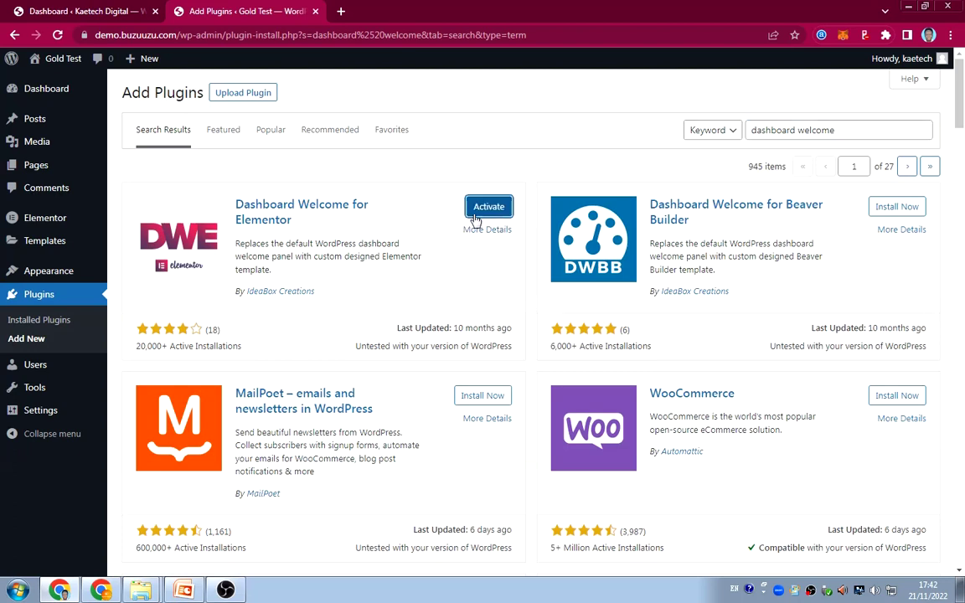
click(476, 215)
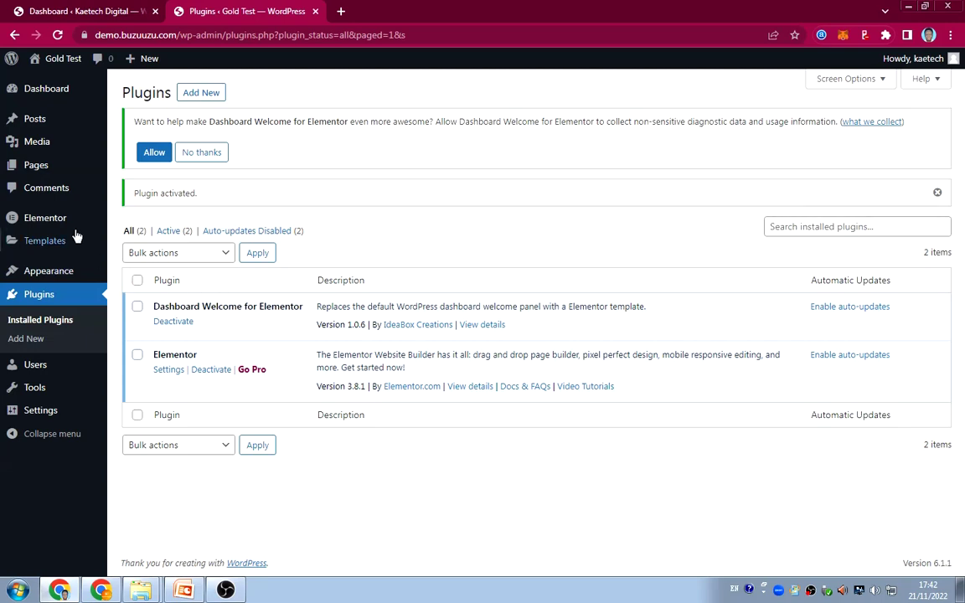
Step: Open the Dashboard Welcome Elementor settings to examine the template options per user role
mouse_move(37, 213)
mouse_move(59, 274)
mouse_move(35, 412)
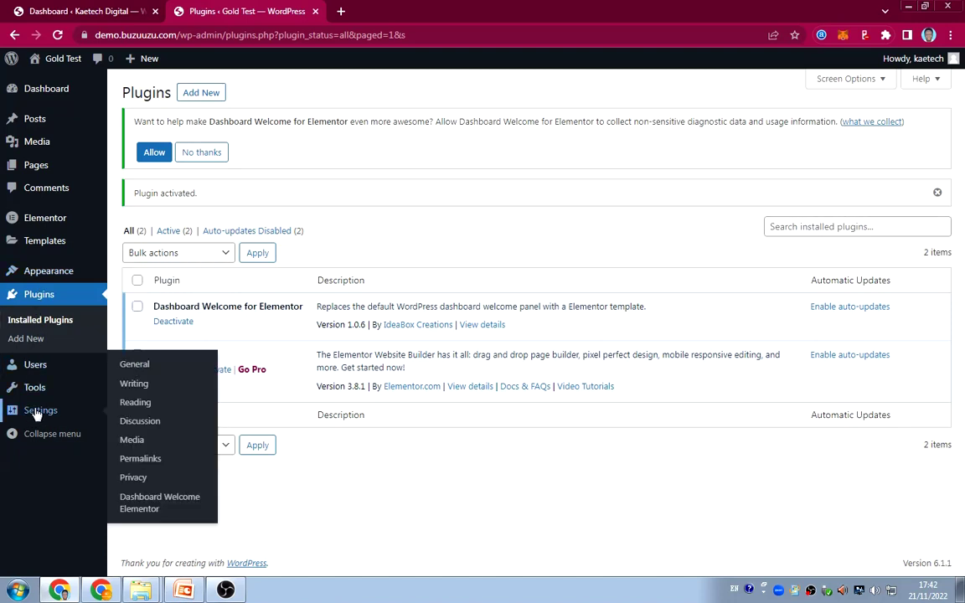
click(155, 505)
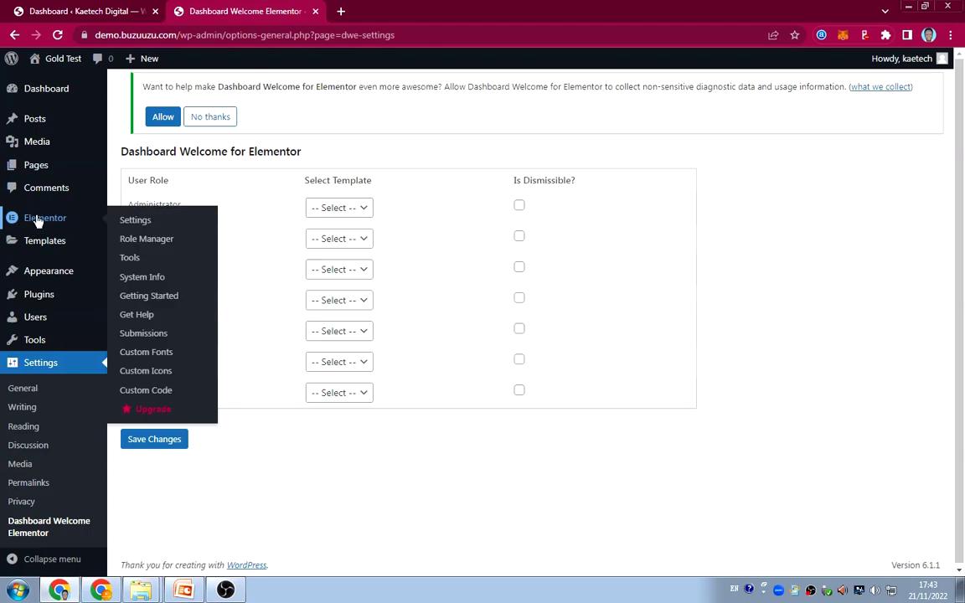
Step: Open Elementor's saved templates and examine the Page and Section template categories
mouse_move(55, 243)
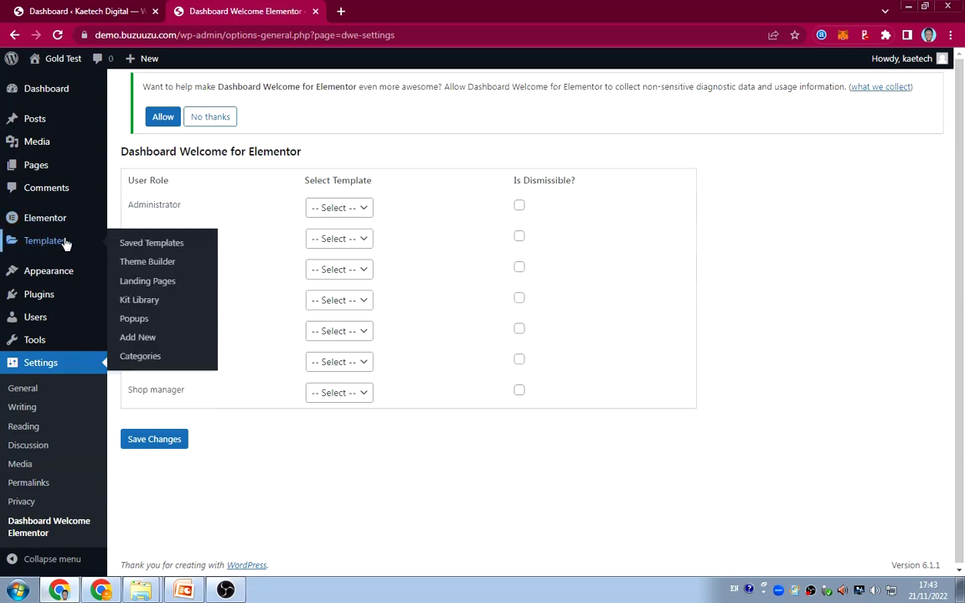
click(153, 245)
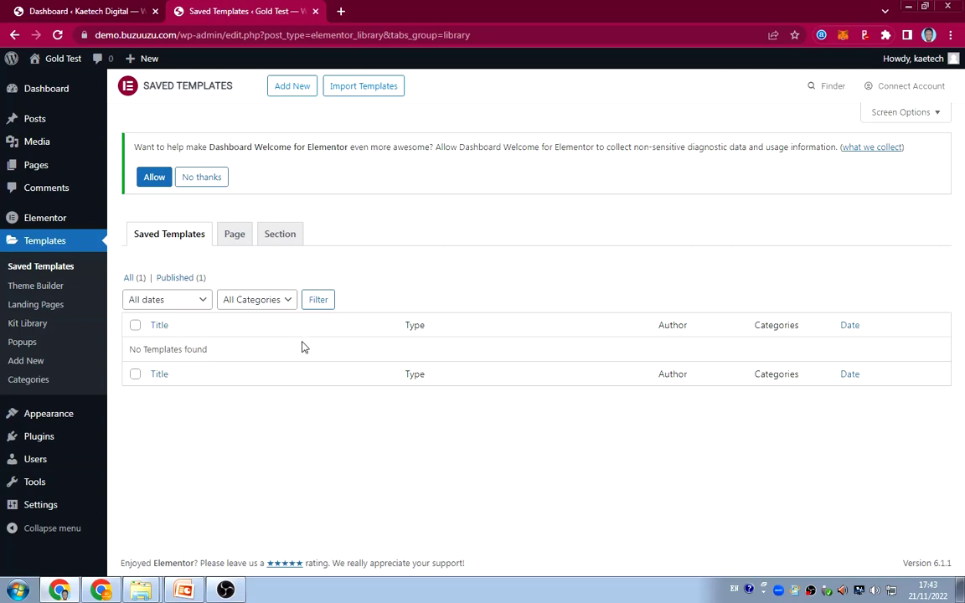
click(234, 236)
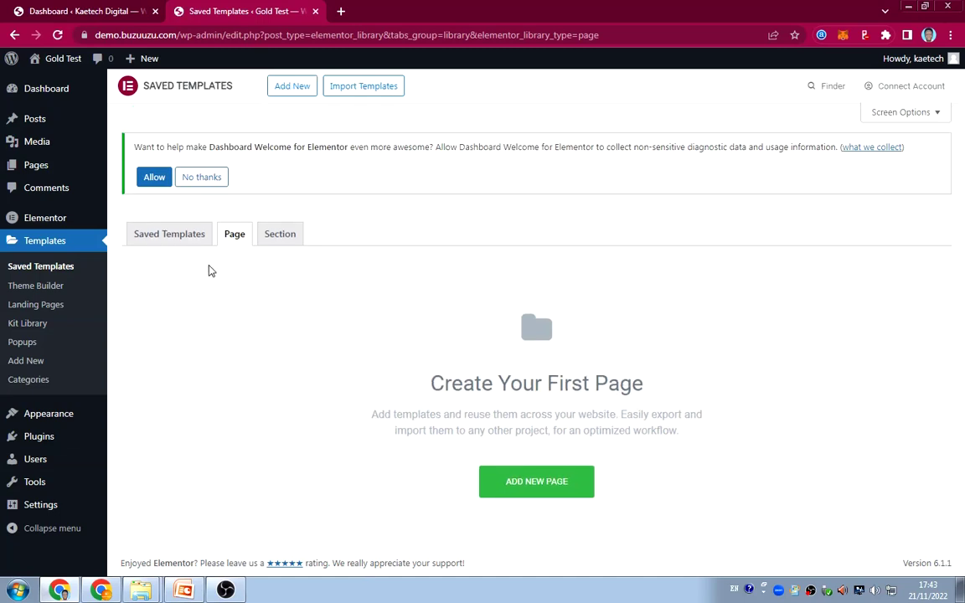
click(274, 240)
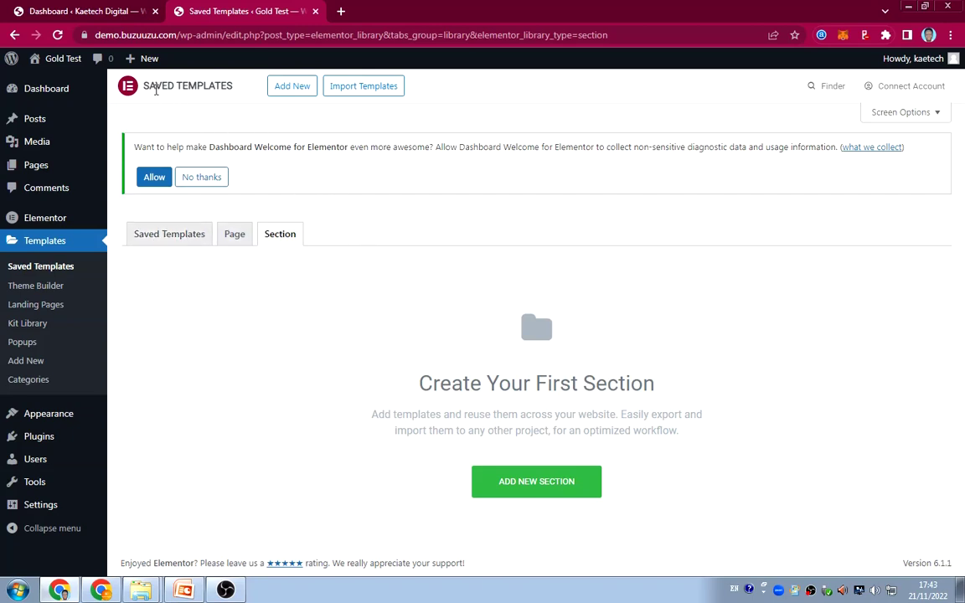
Step: Create a new Elementor template of type Landing Page named "Dashboard"
click(289, 87)
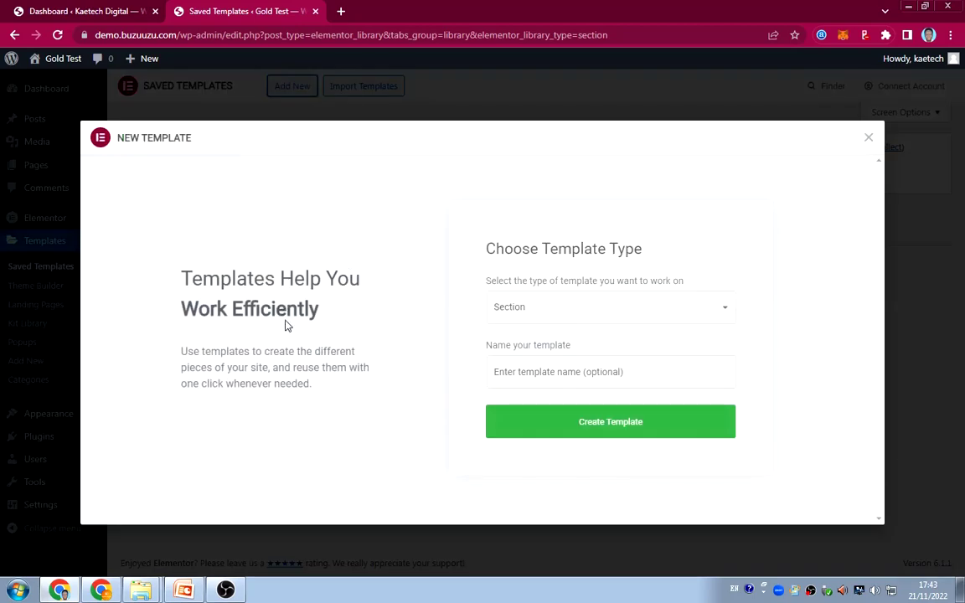
click(613, 310)
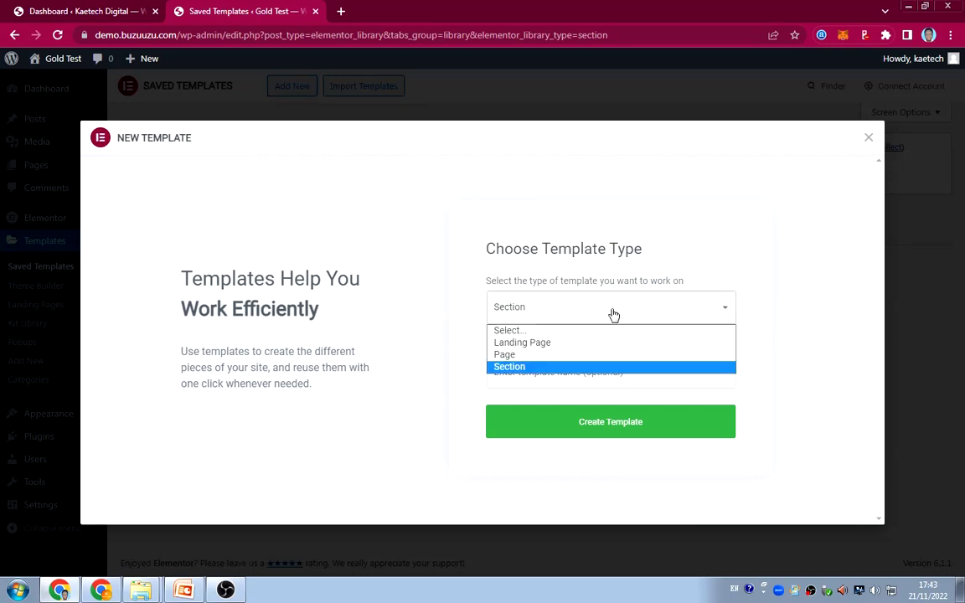
click(526, 342)
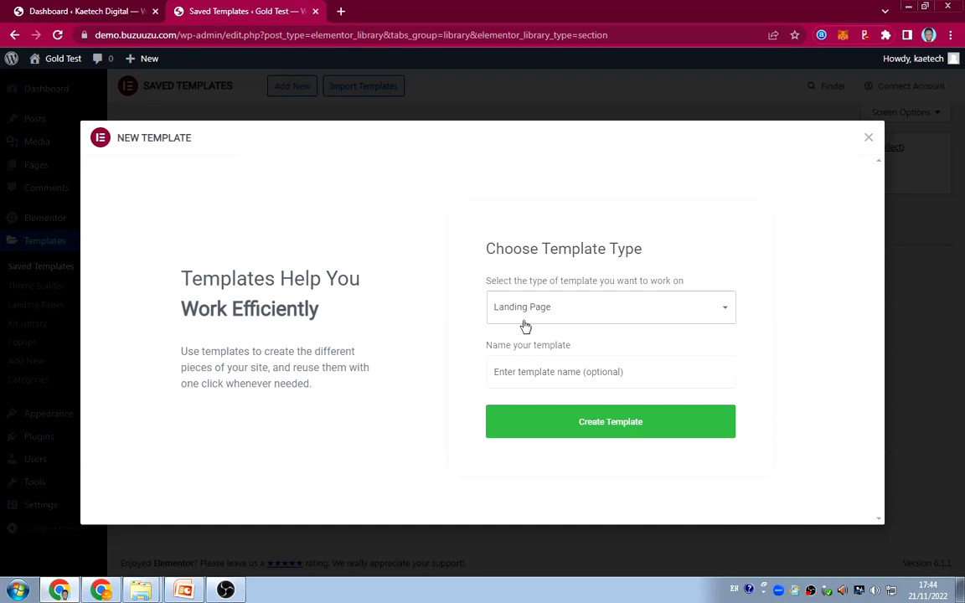
click(575, 376)
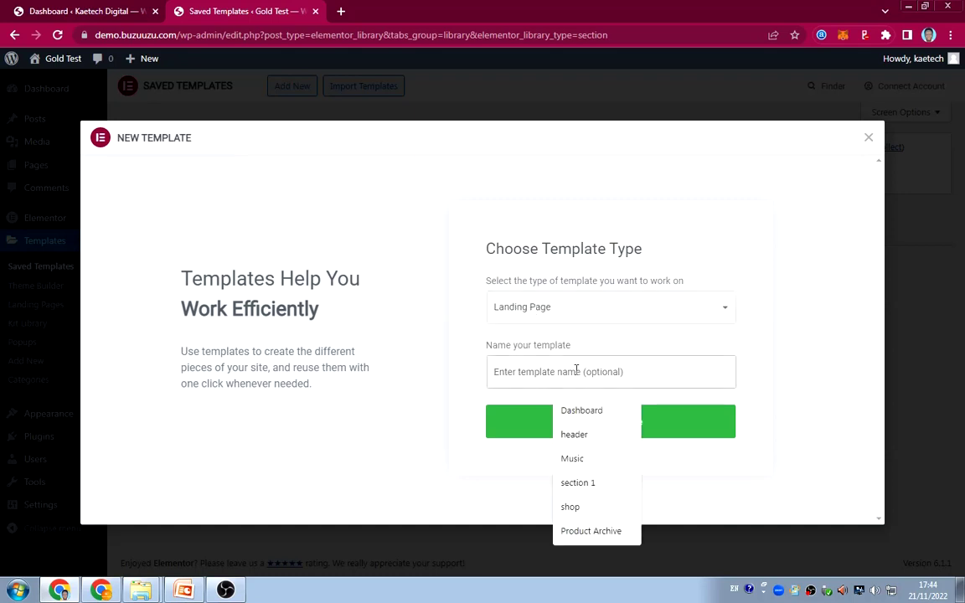
click(620, 412)
click(587, 422)
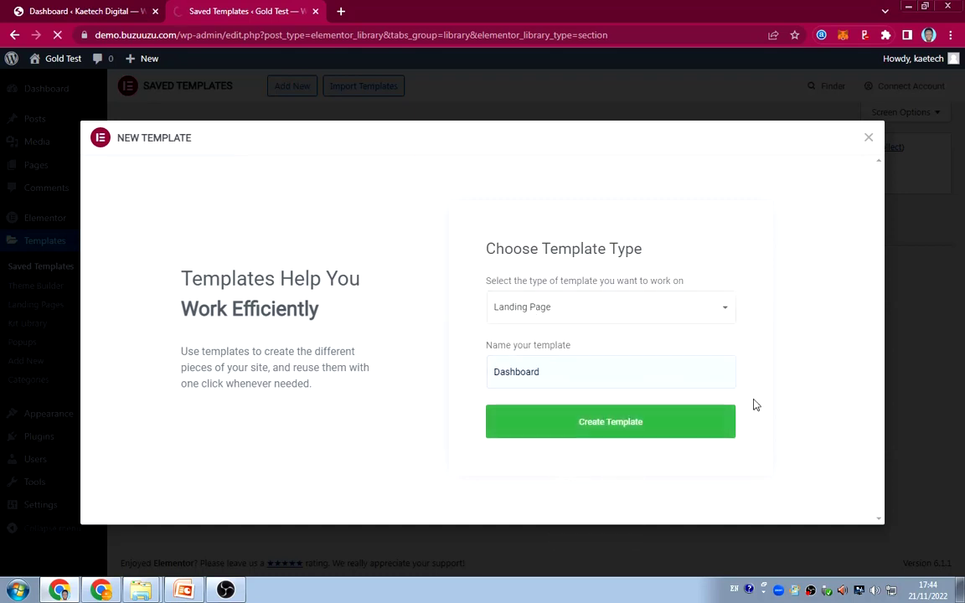
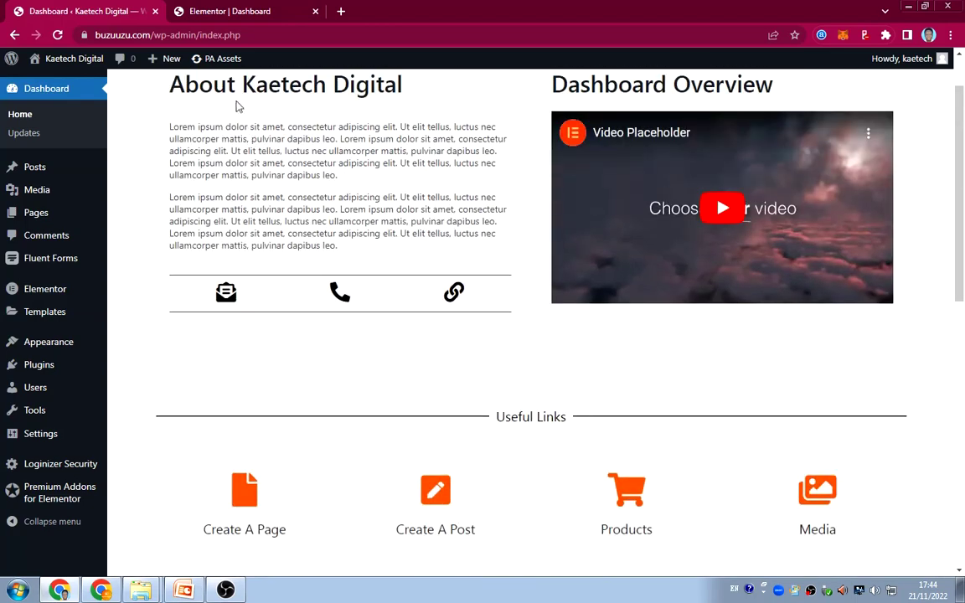
Step: Close the Navigator in the Dashboard template's editor and add a section with two equal columns
click(246, 17)
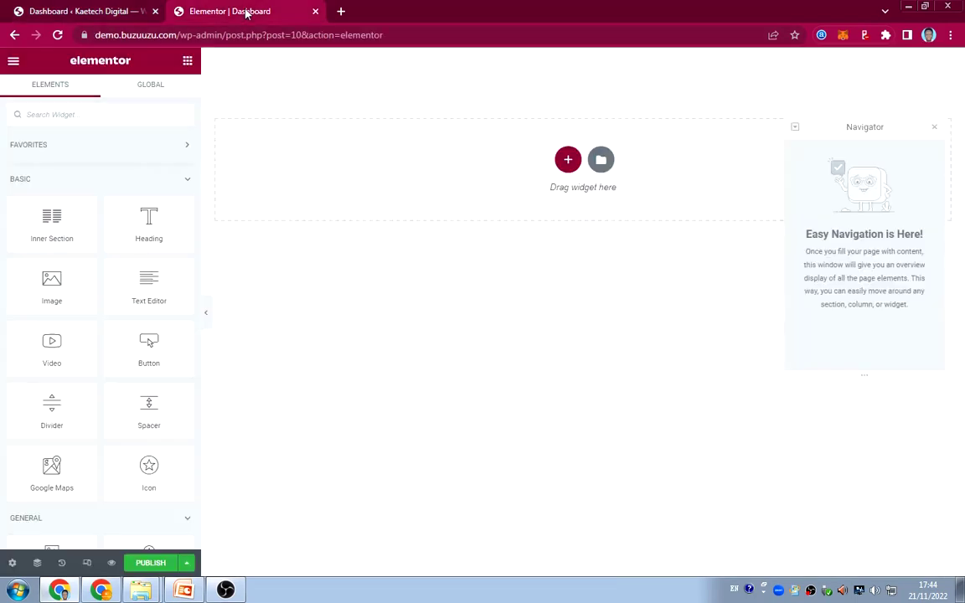
click(934, 127)
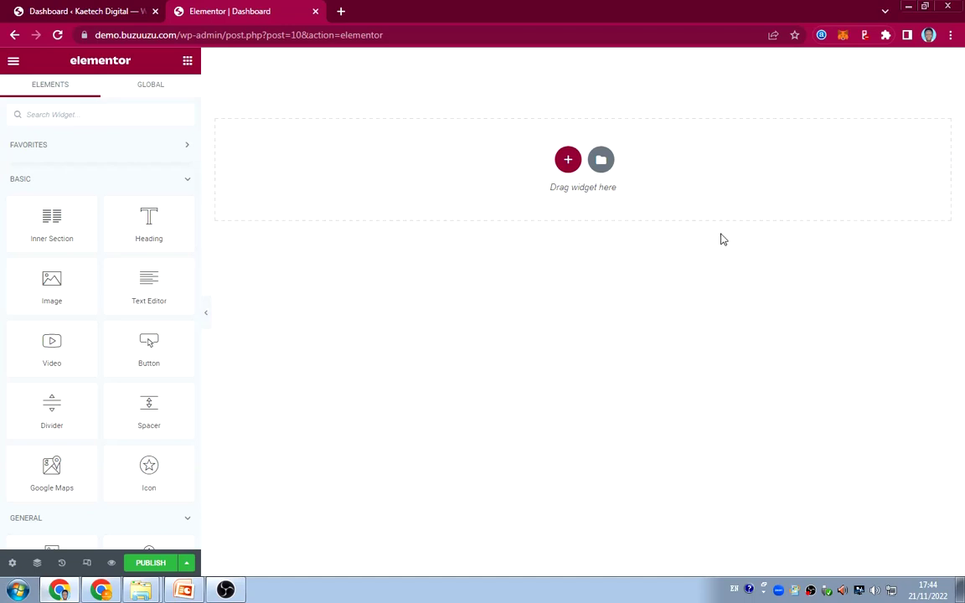
click(567, 160)
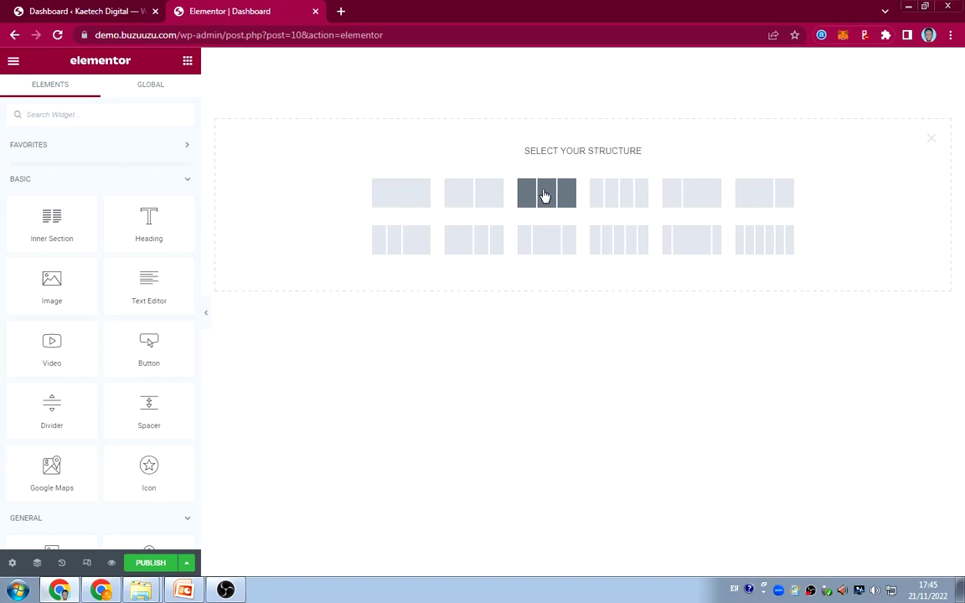
click(468, 201)
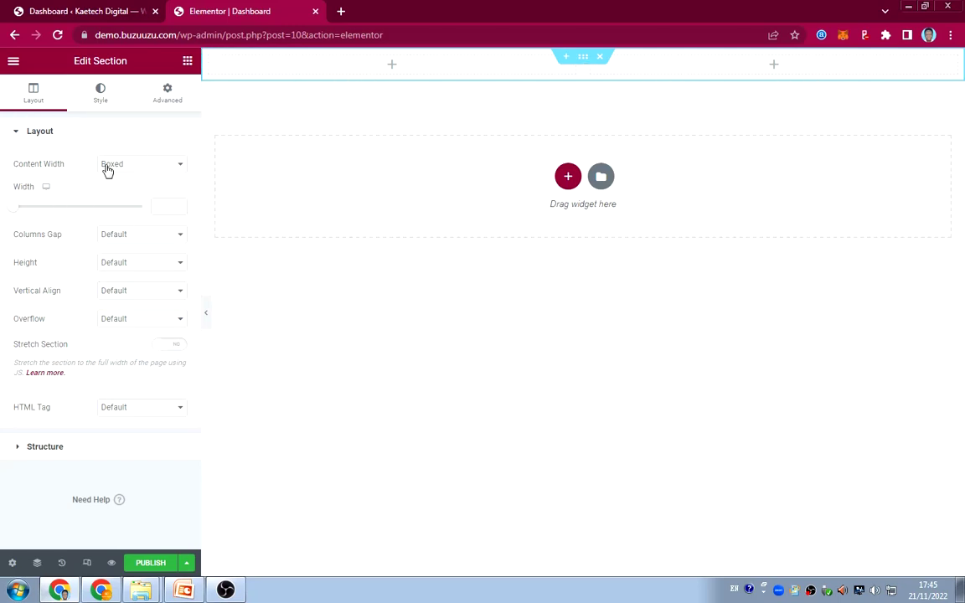
click(138, 170)
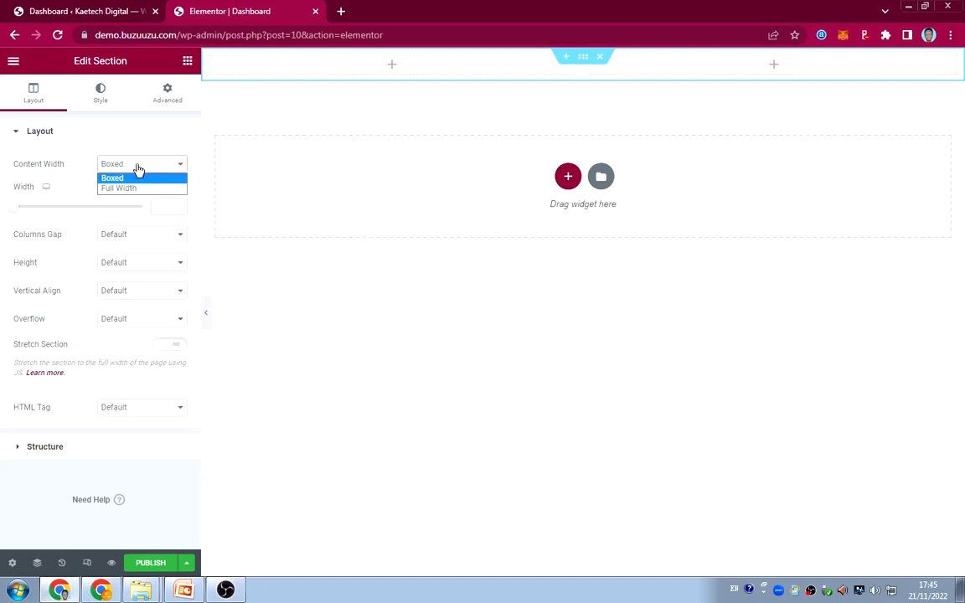
click(126, 189)
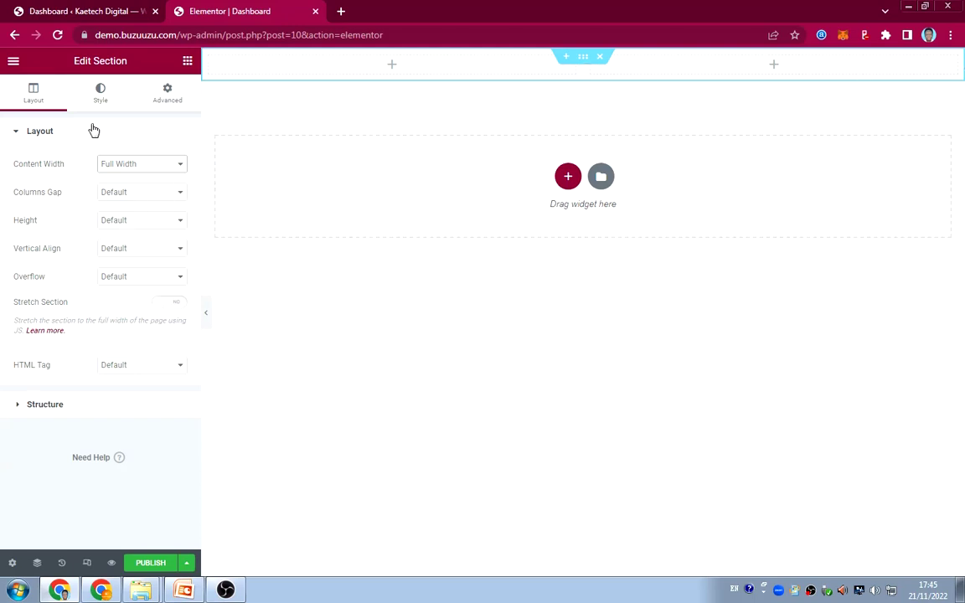
click(114, 163)
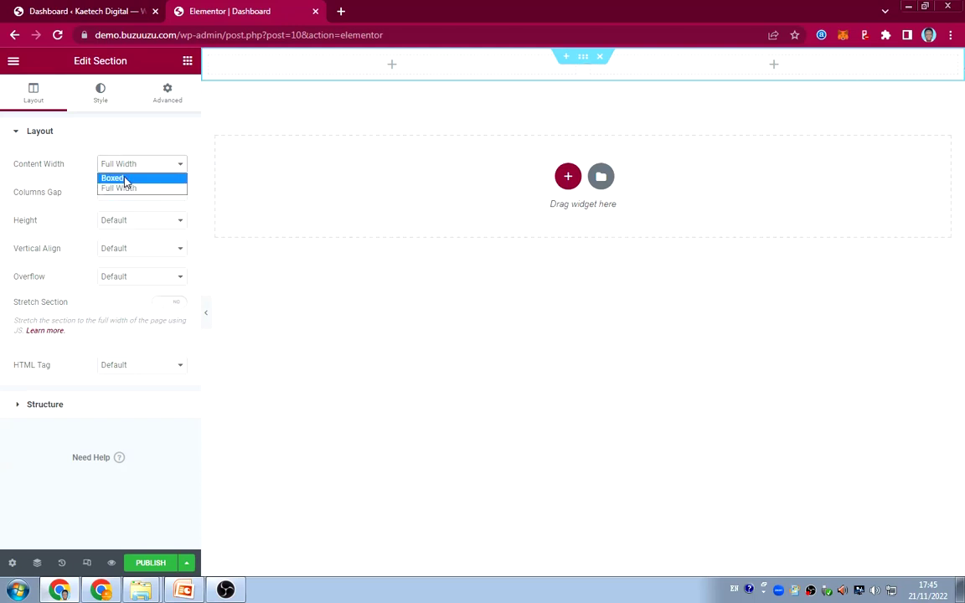
click(118, 176)
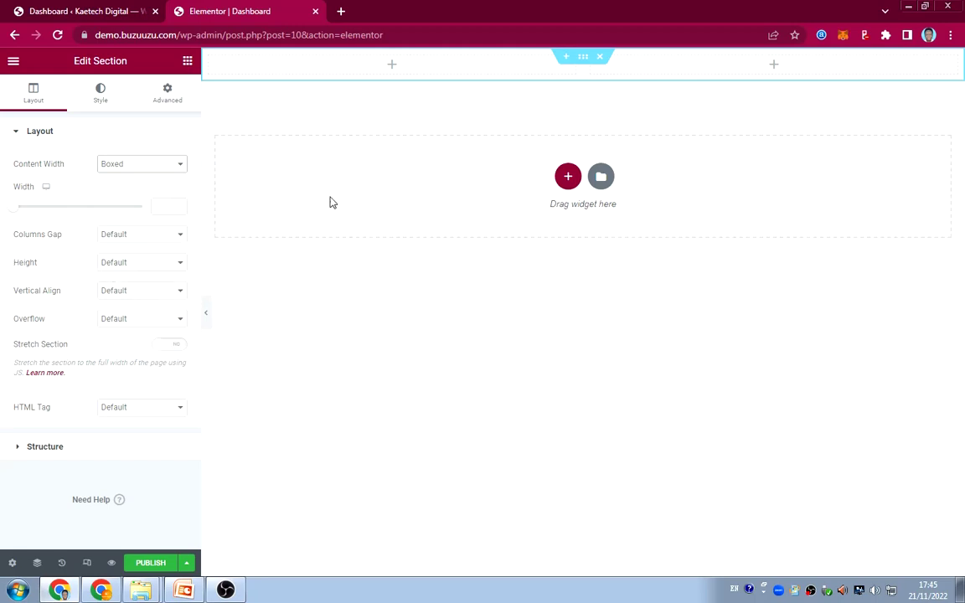
Step: Give the two-column section a minimum height of 400 px and a gradient background with dark #2B2424 as the first color
click(155, 266)
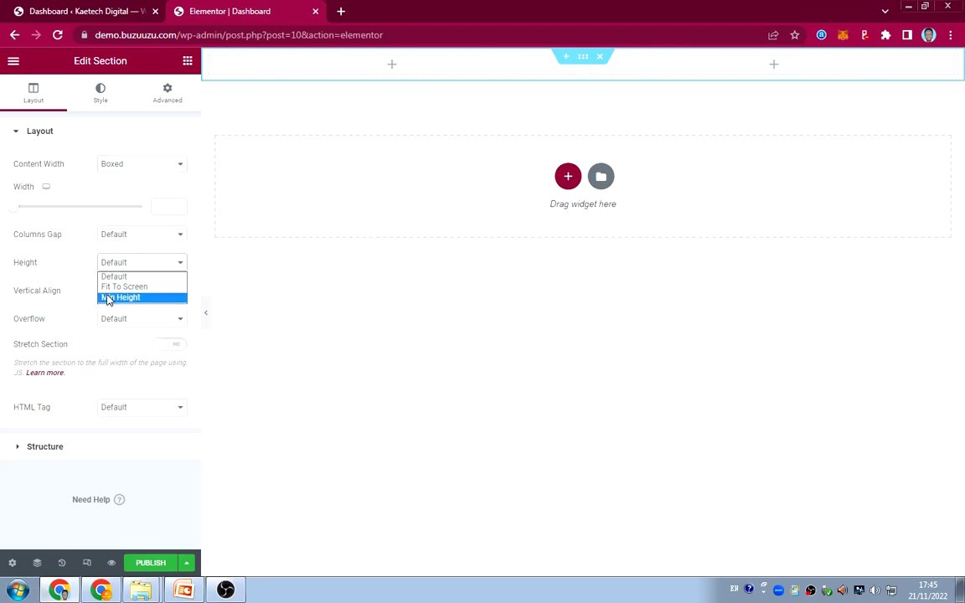
click(130, 298)
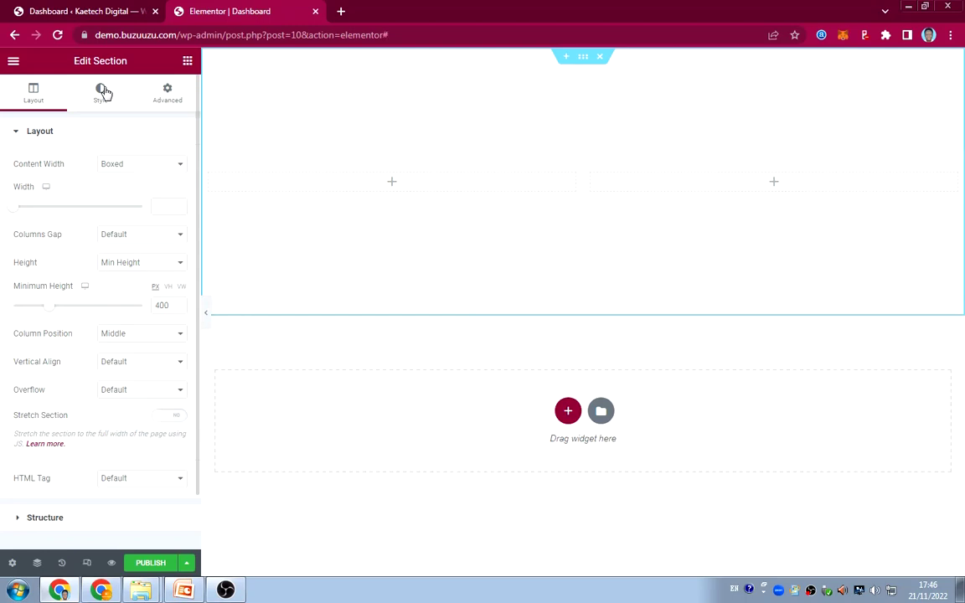
click(101, 91)
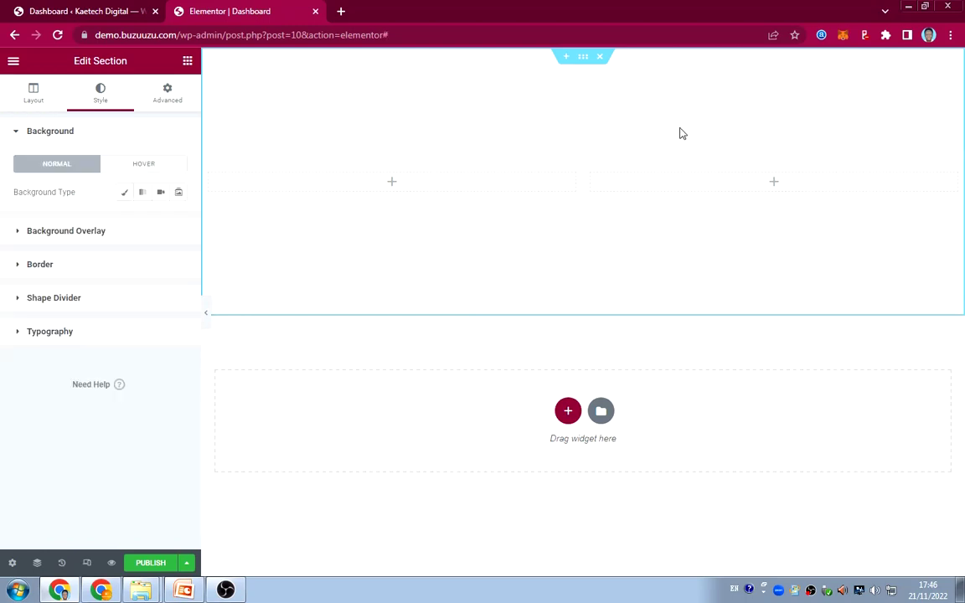
click(141, 193)
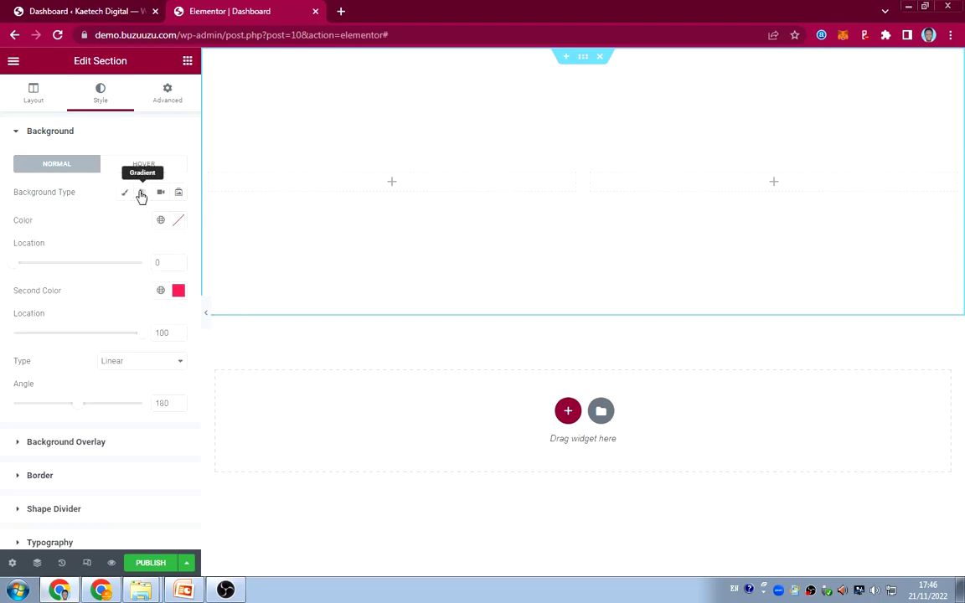
click(178, 219)
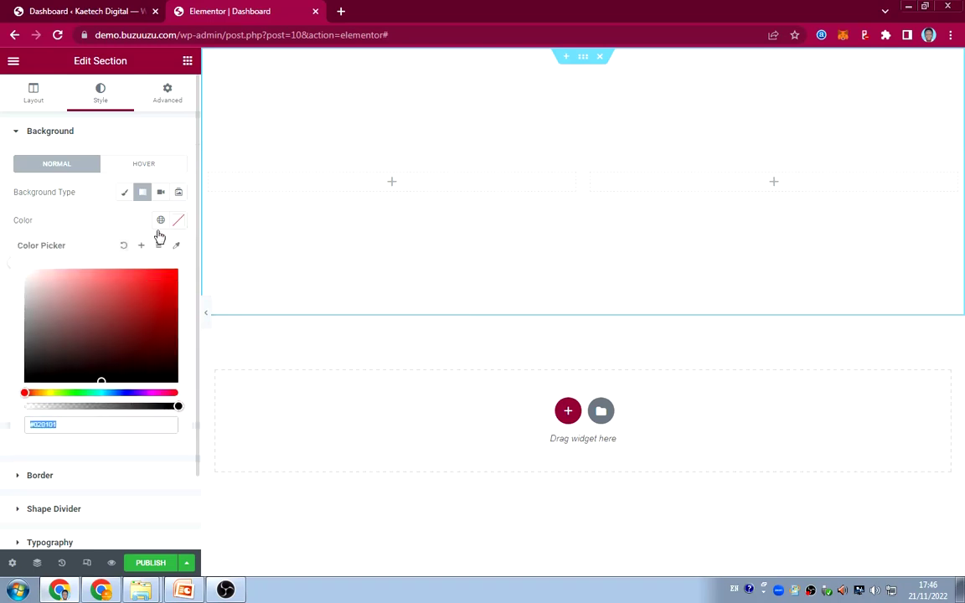
click(51, 363)
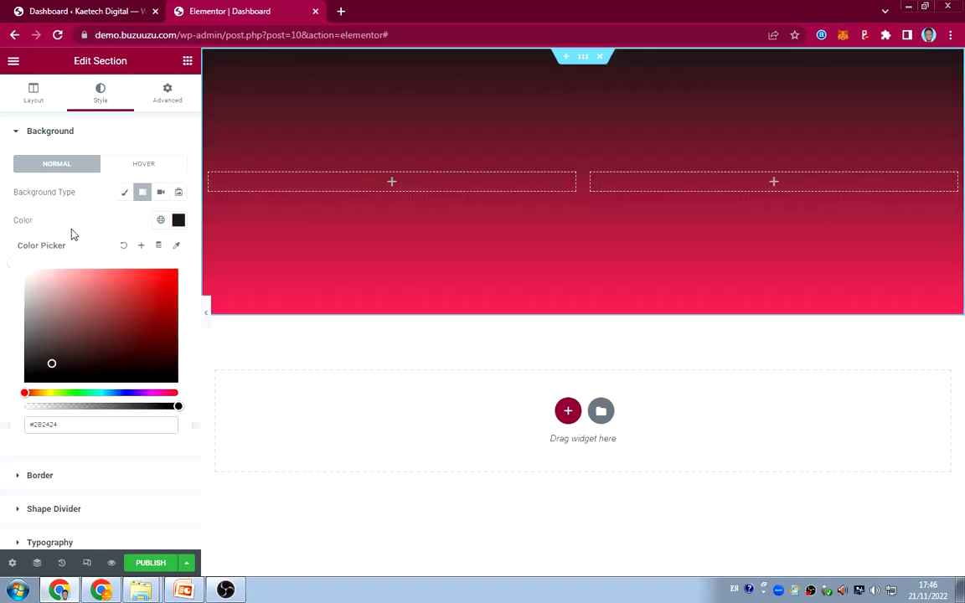
click(75, 201)
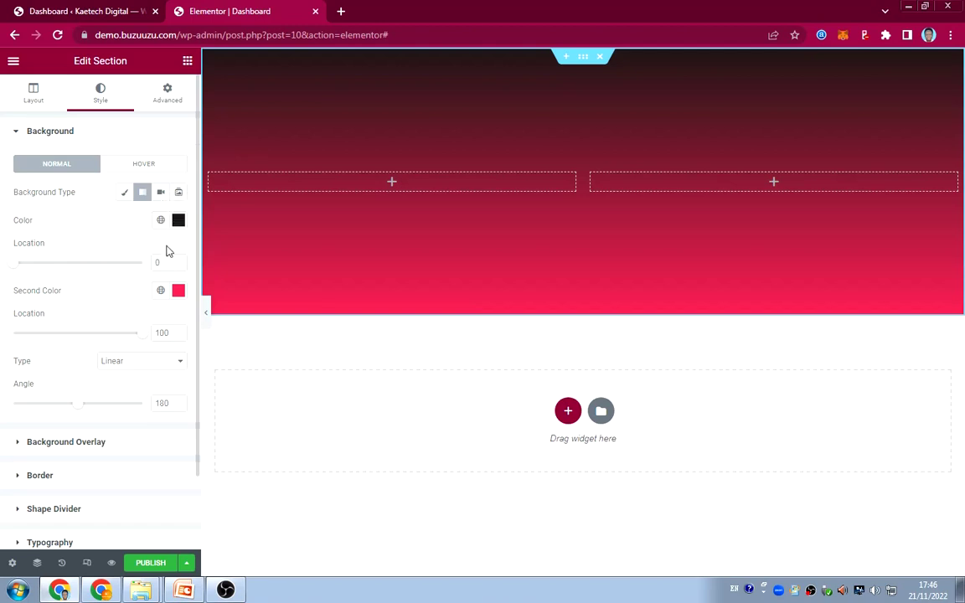
Step: Add a Heading widget to the section's first column
click(392, 182)
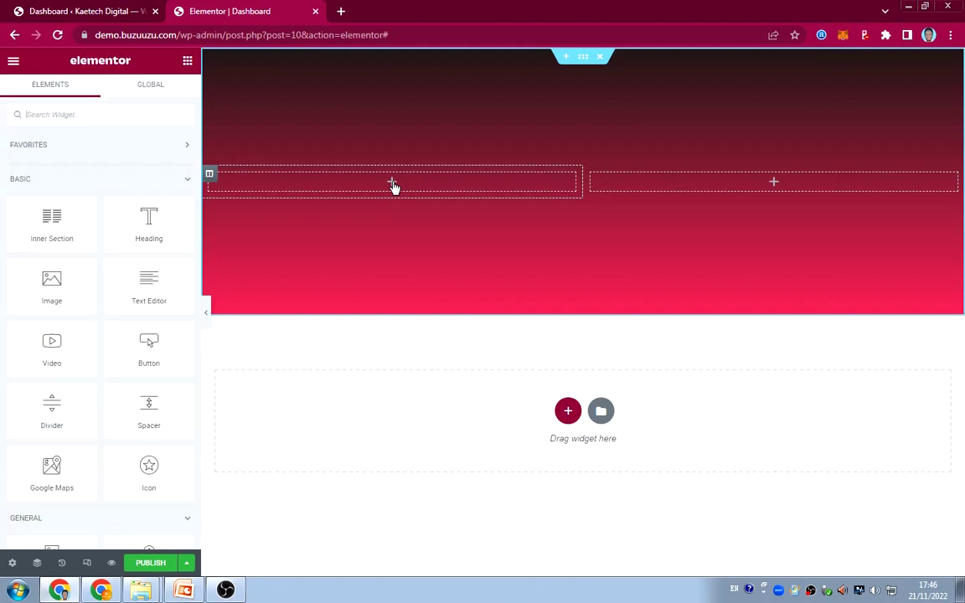
scroll(58, 415, down, 2)
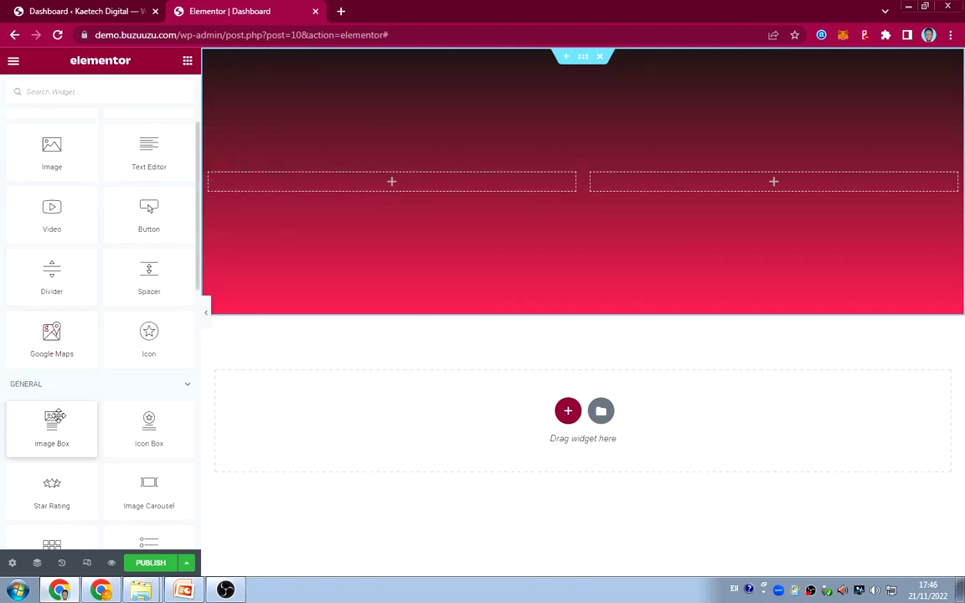
scroll(67, 318, up, 2)
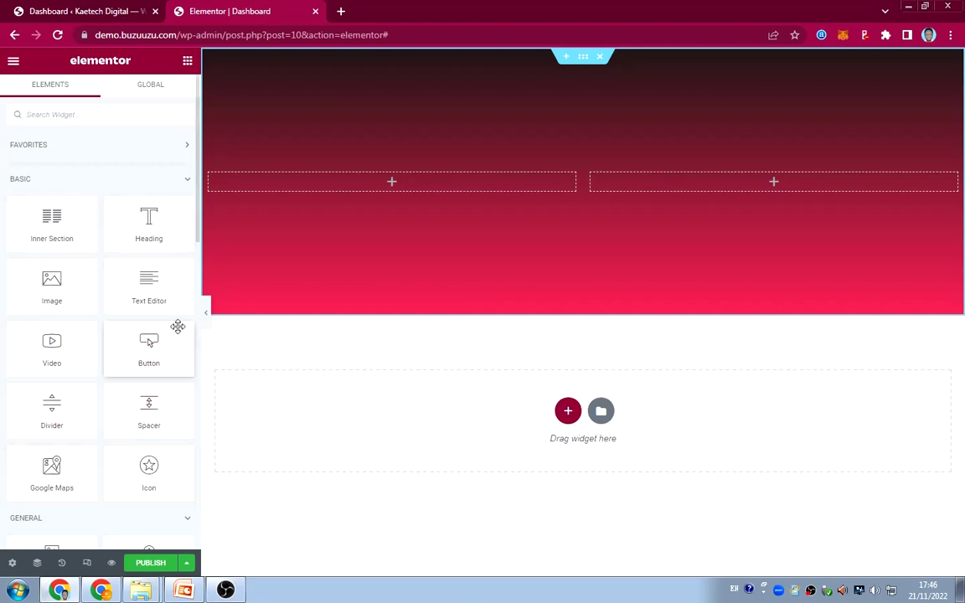
drag(133, 220, 401, 188)
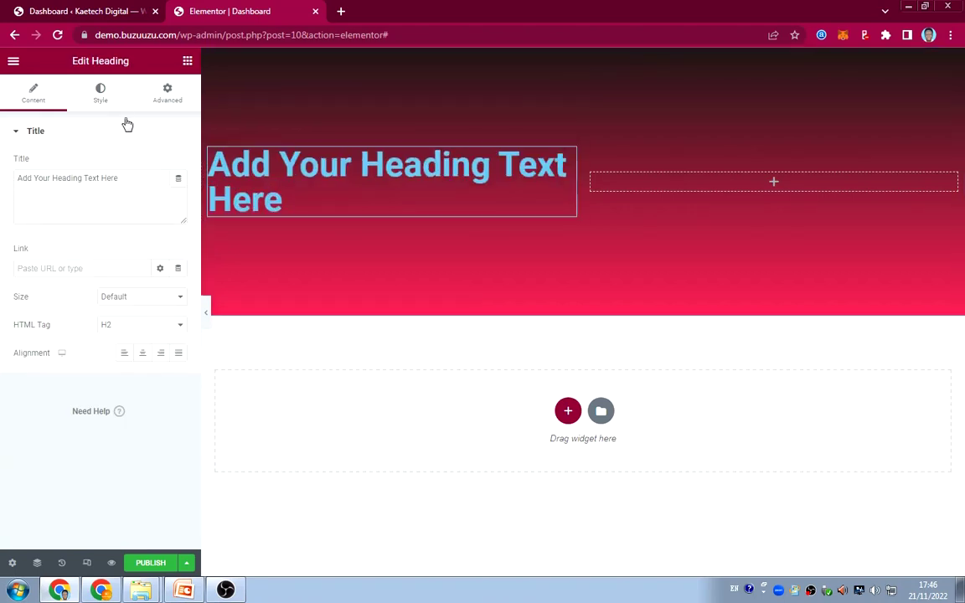
Step: Change the heading's text color to white
click(100, 90)
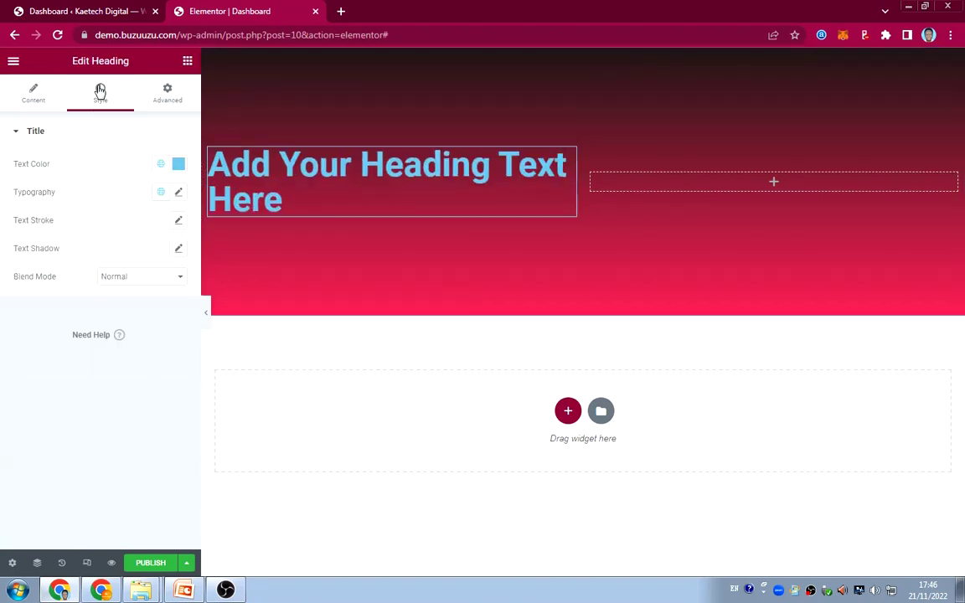
click(179, 165)
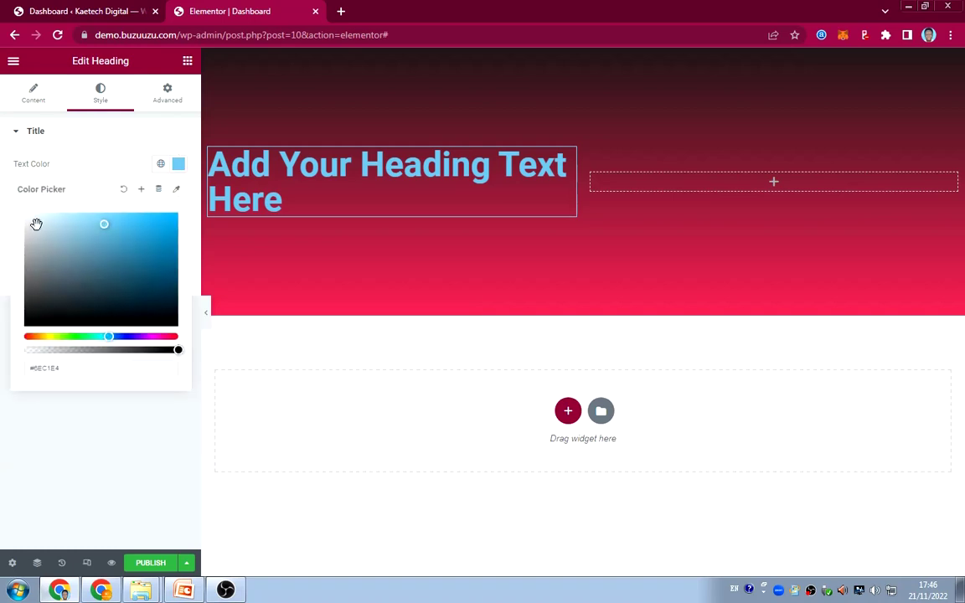
drag(27, 216, 15, 199)
click(90, 161)
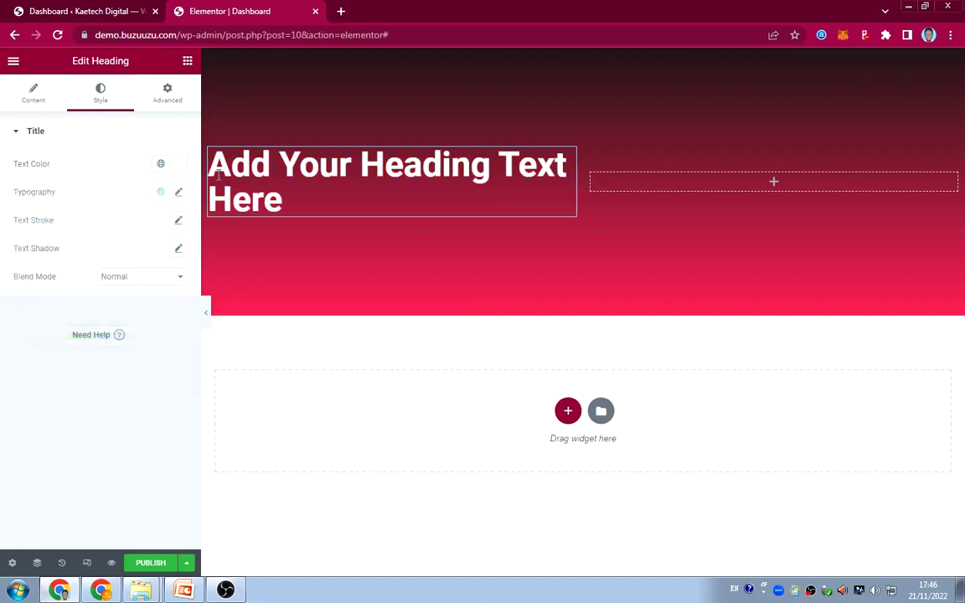
Step: Replace the heading's placeholder title with "About Kaetech Digital"
click(34, 94)
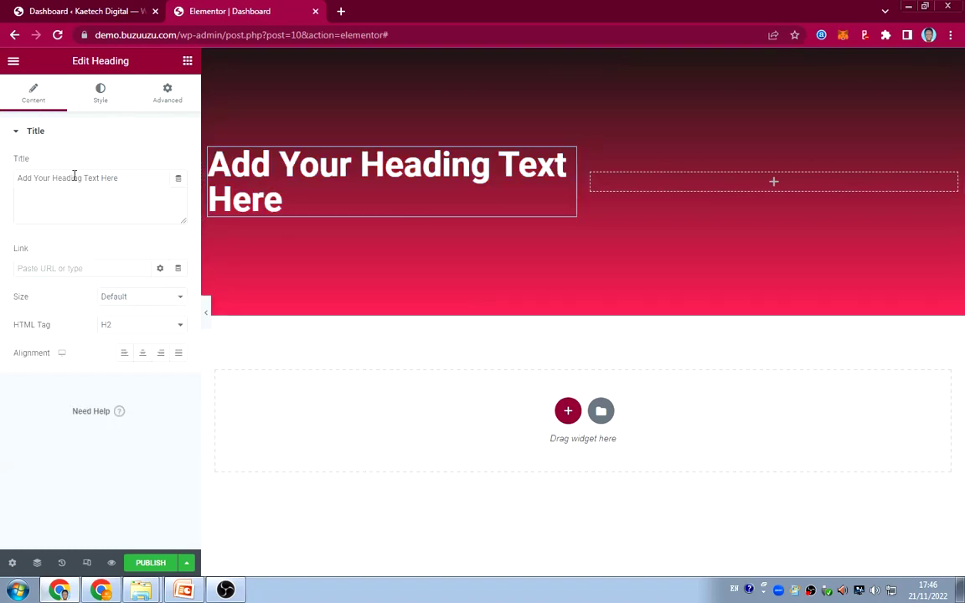
drag(2, 177, 7, 182)
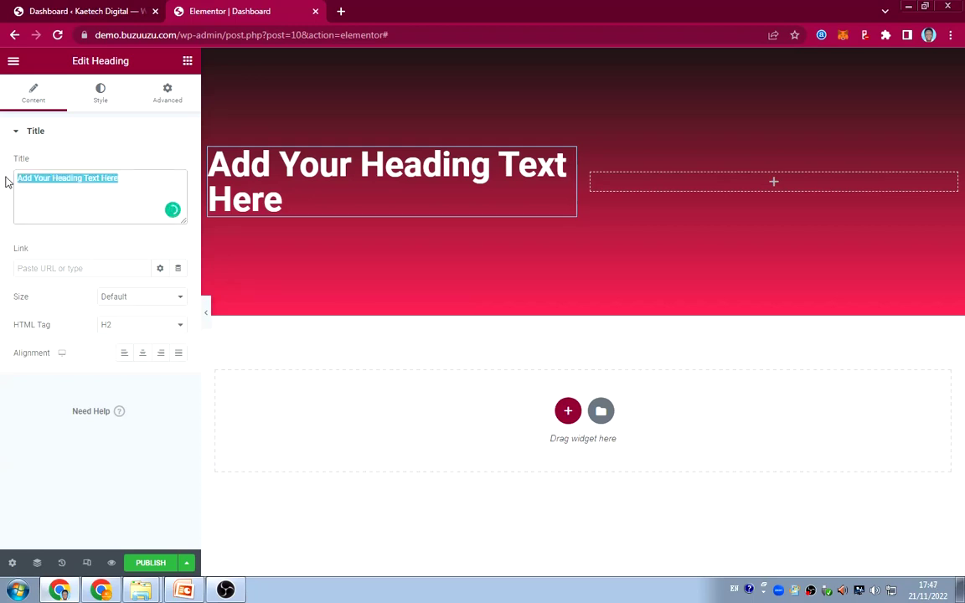
text(Kaetech)
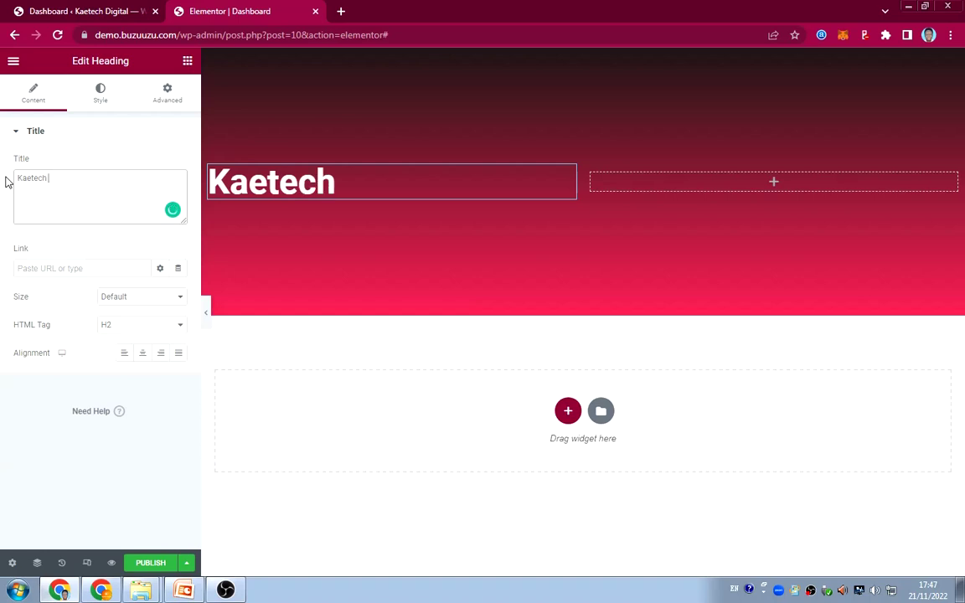
text( Digital)
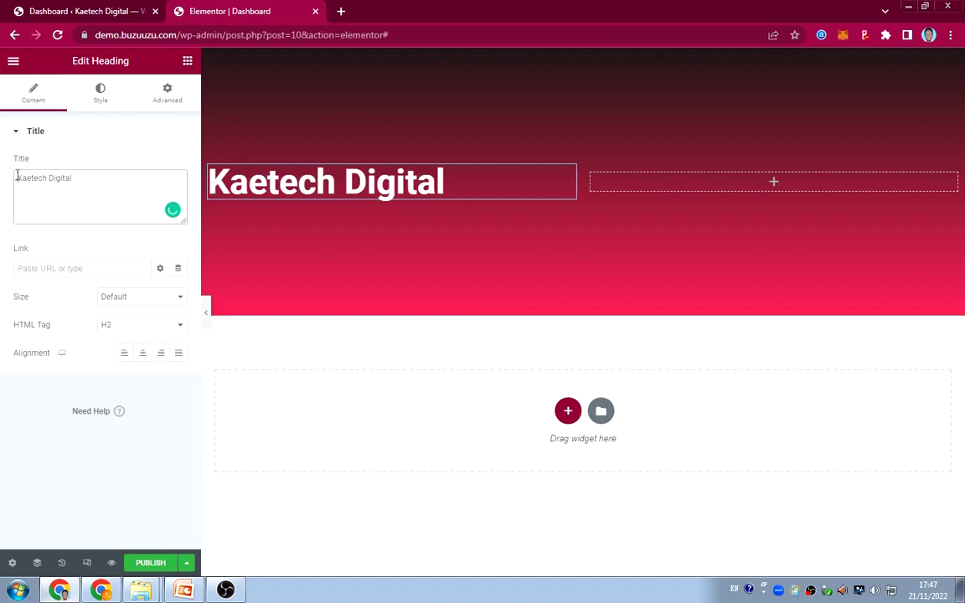
text(Abou)
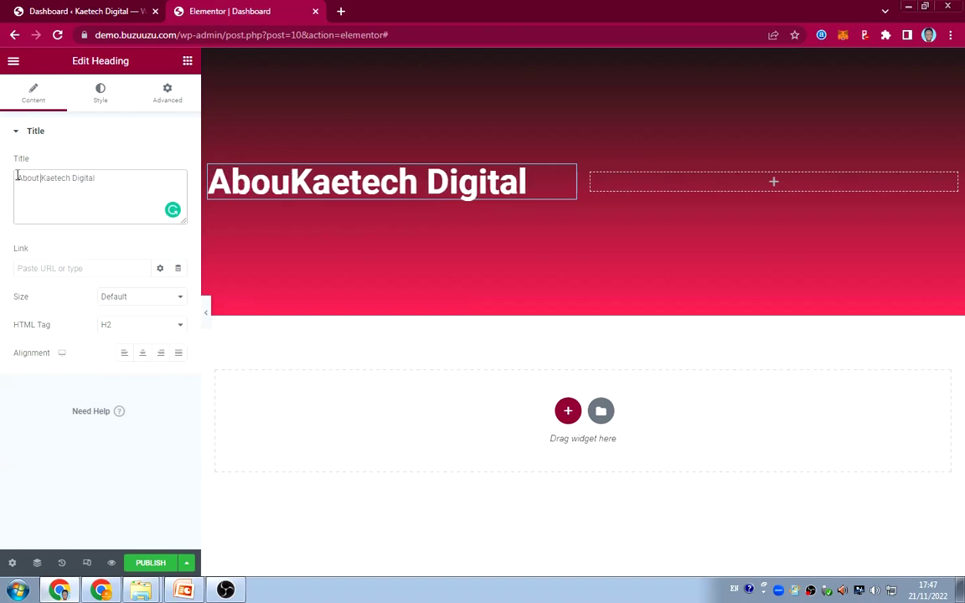
text(t)
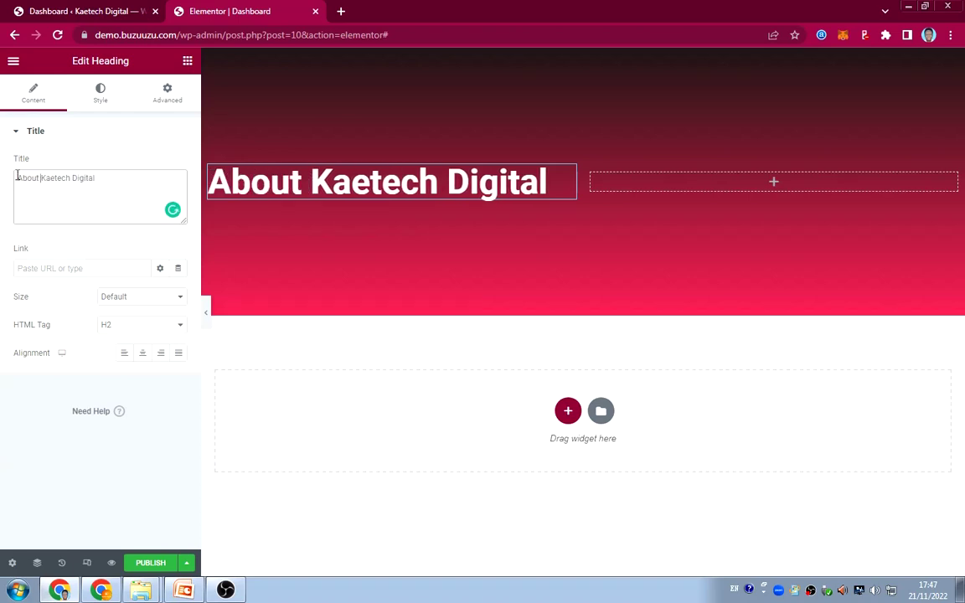
Step: Set the heading's typography size to 35 px, keeping its 600 (Semi Bold) weight
click(100, 96)
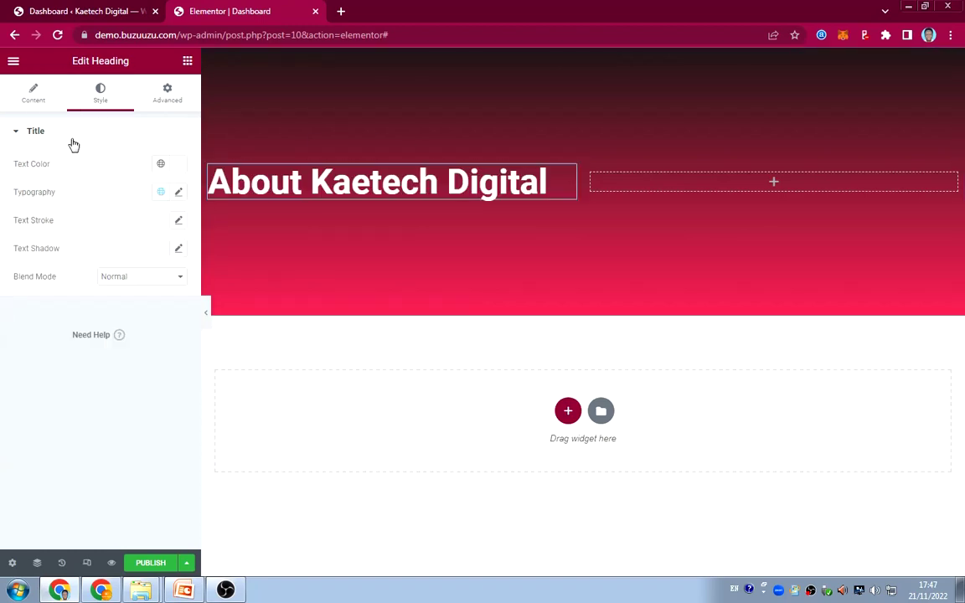
click(178, 194)
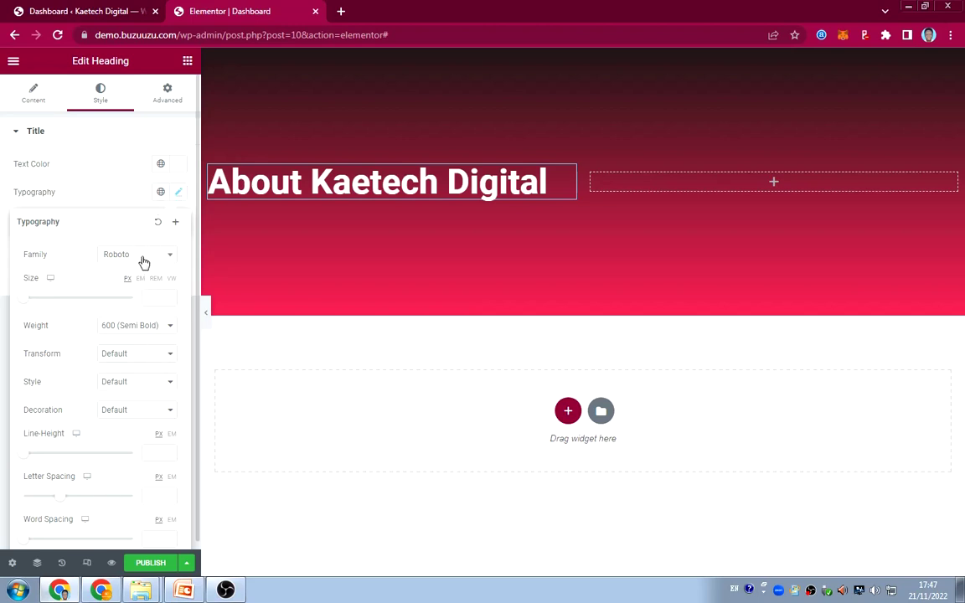
click(156, 294)
text(35)
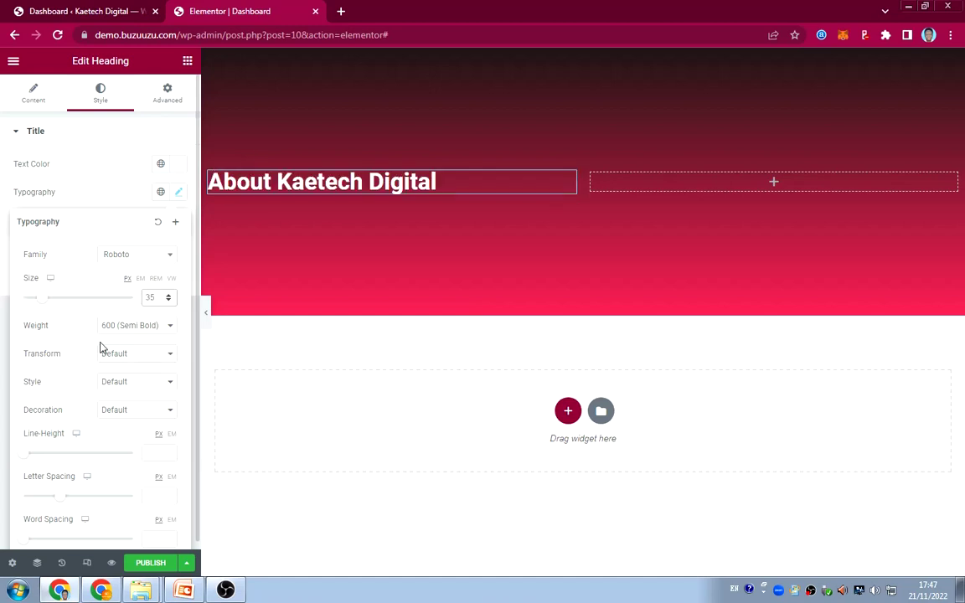
click(134, 326)
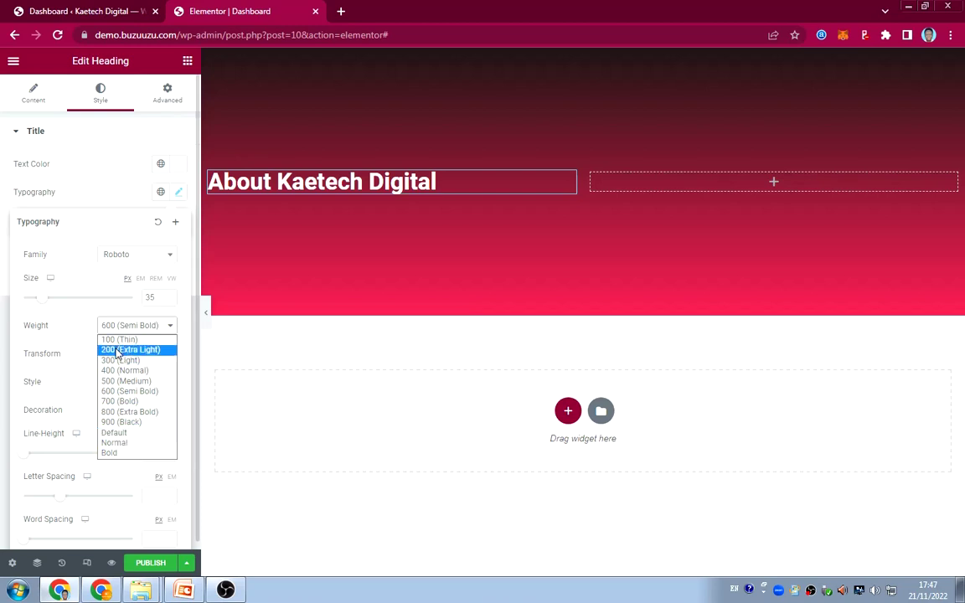
click(94, 279)
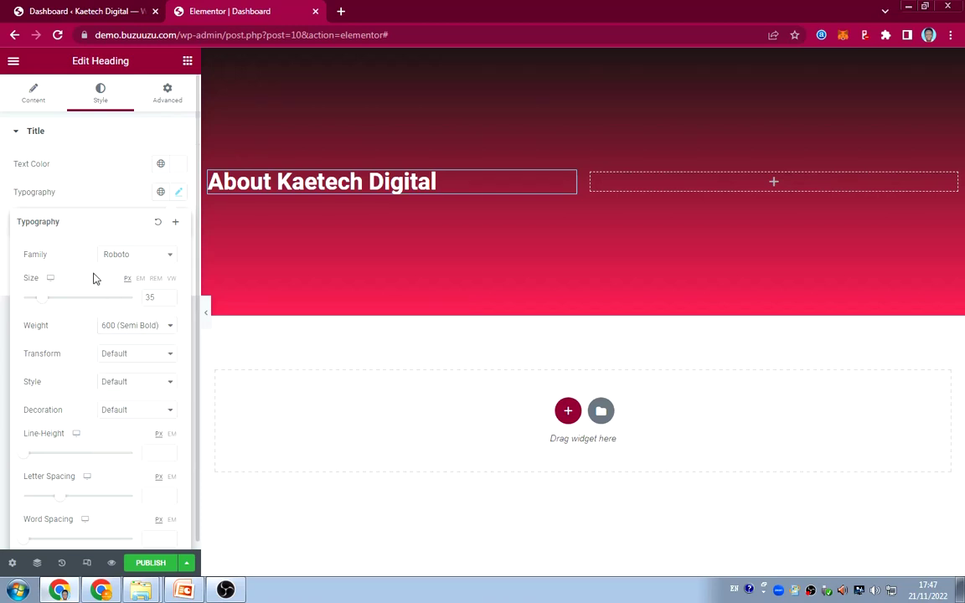
click(90, 192)
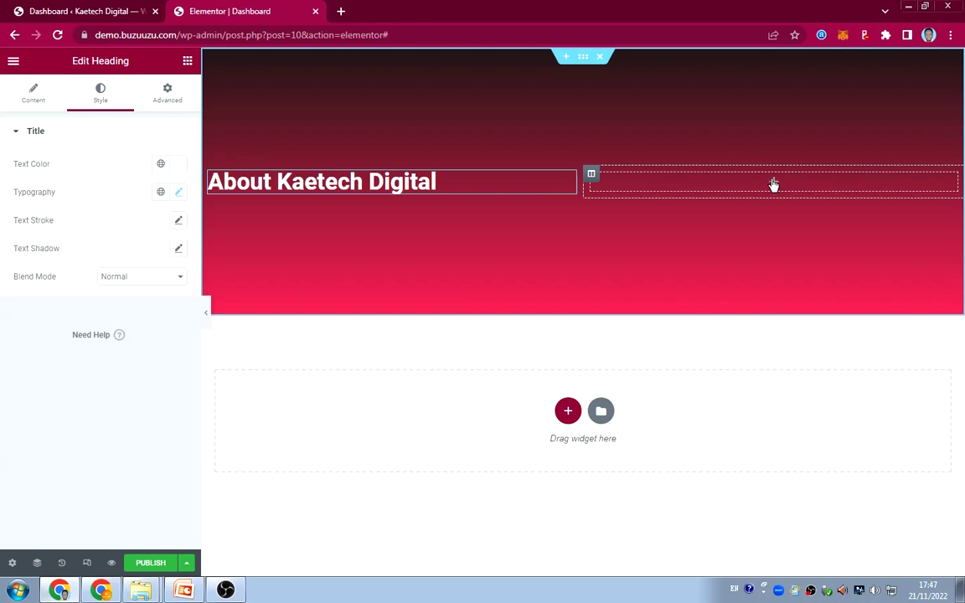
Step: Add a Video widget to the section's second column with YouTube as its source
click(773, 184)
drag(76, 344, 776, 199)
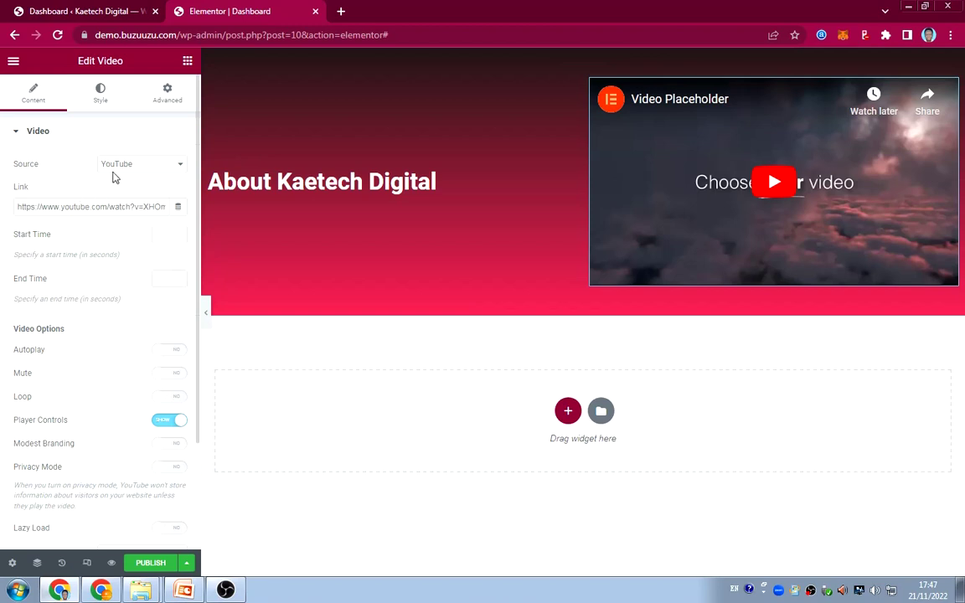
click(144, 170)
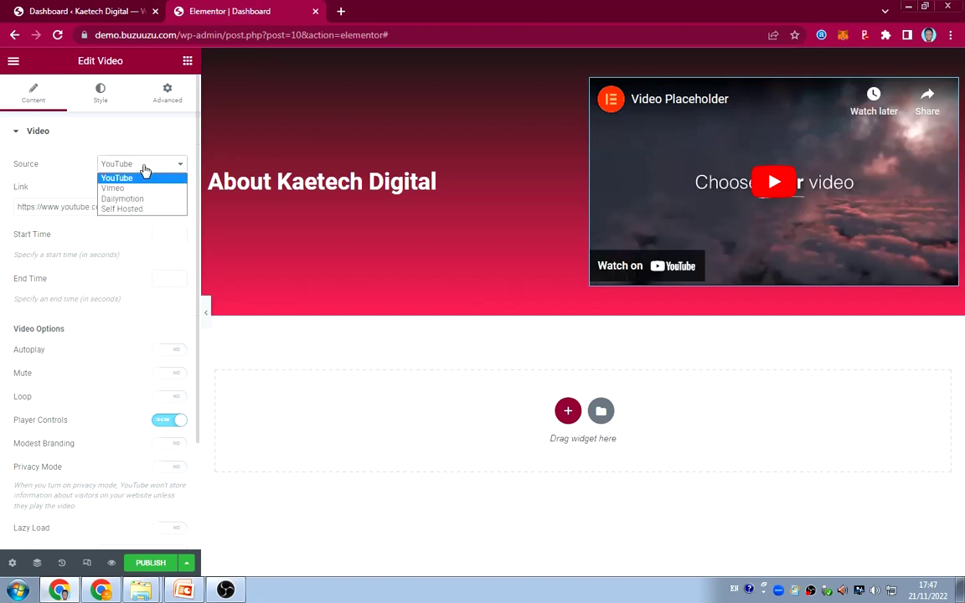
click(128, 175)
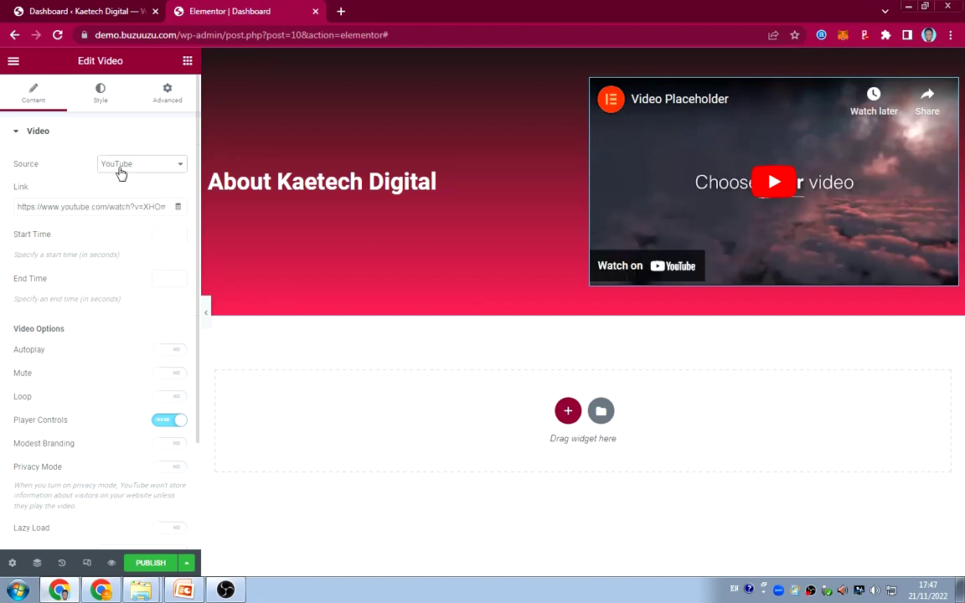
click(82, 208)
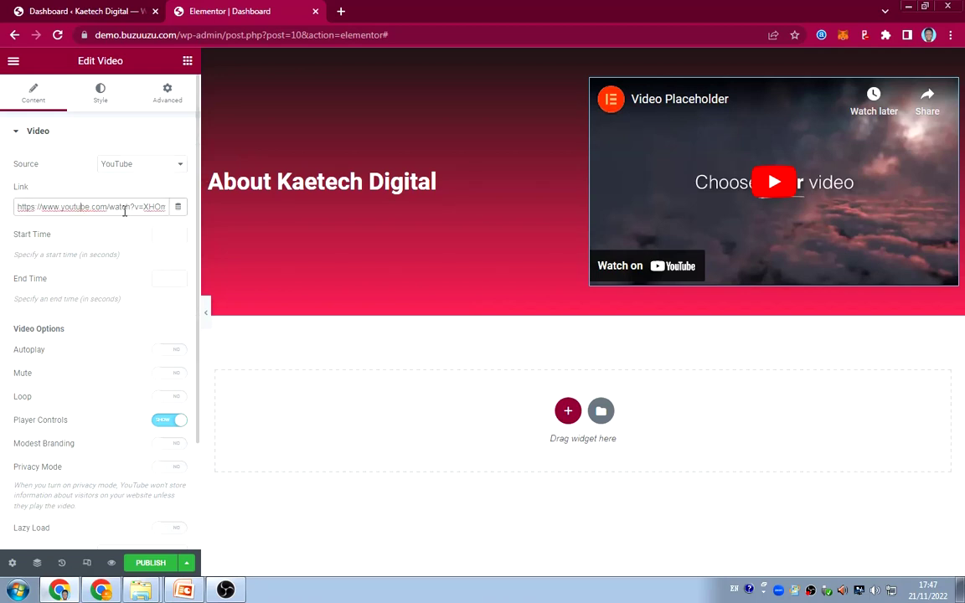
Step: Try Vimeo, Dailymotion and Self Hosted in turn as the Video widget's source
click(139, 165)
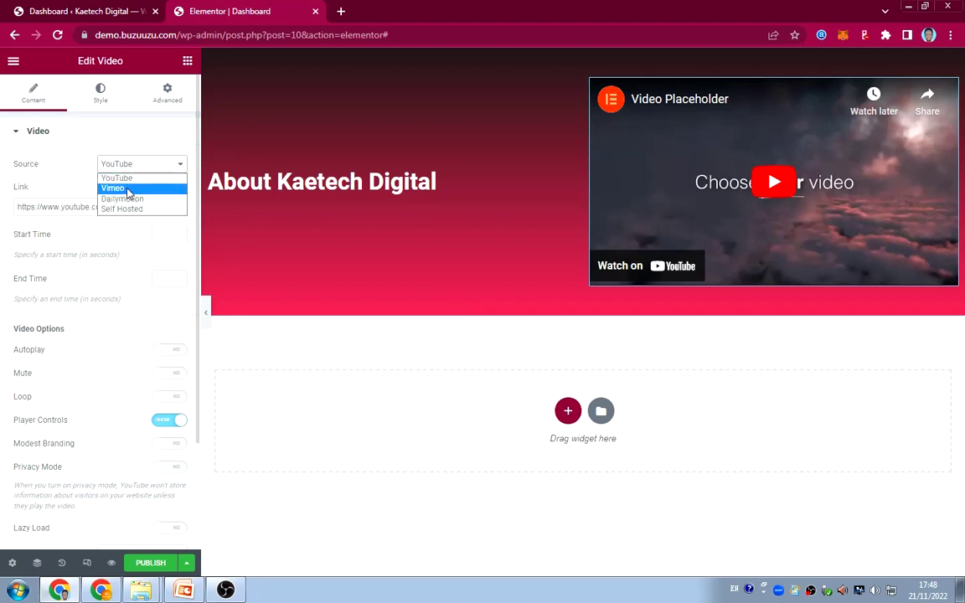
click(128, 191)
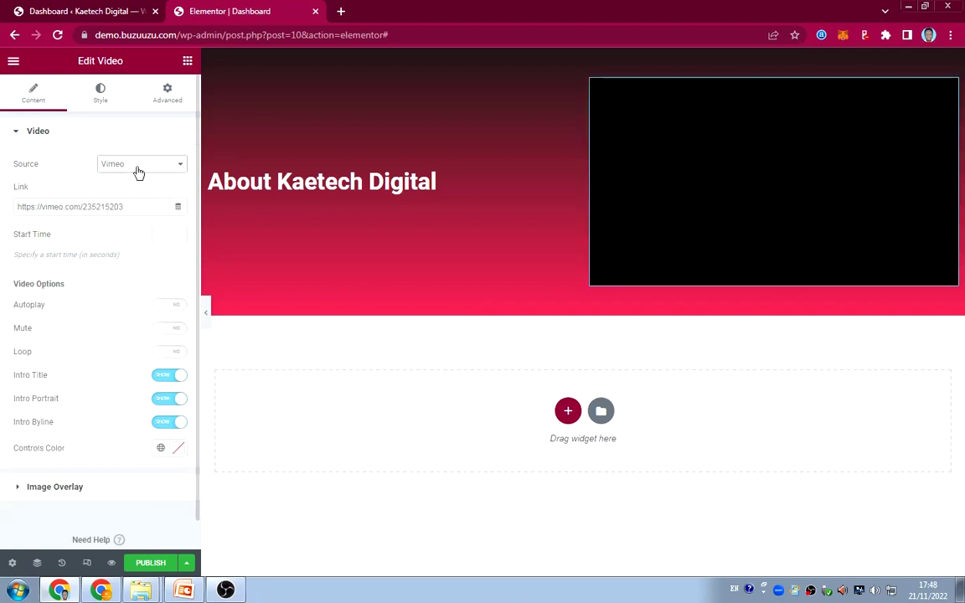
click(139, 167)
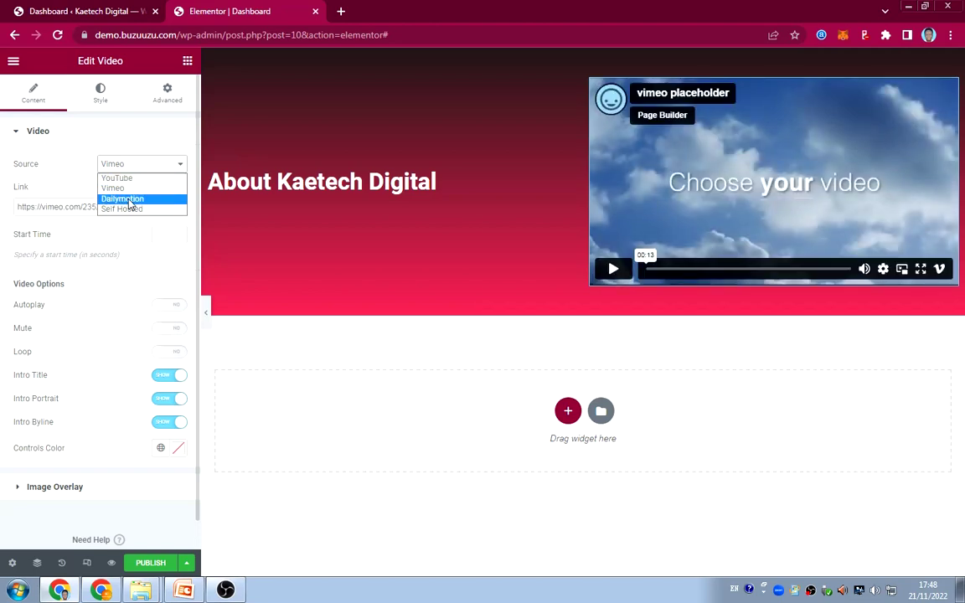
click(128, 199)
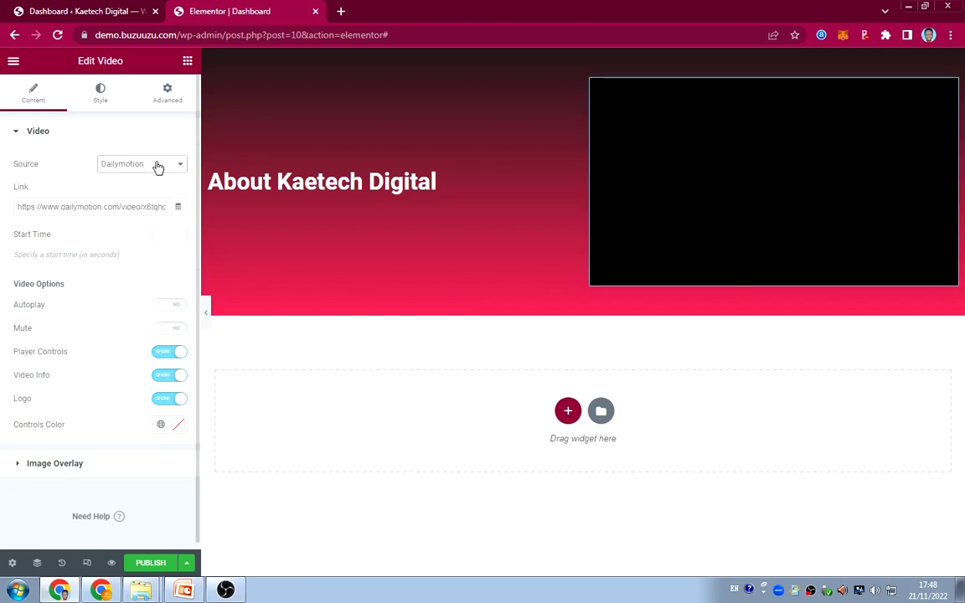
click(157, 166)
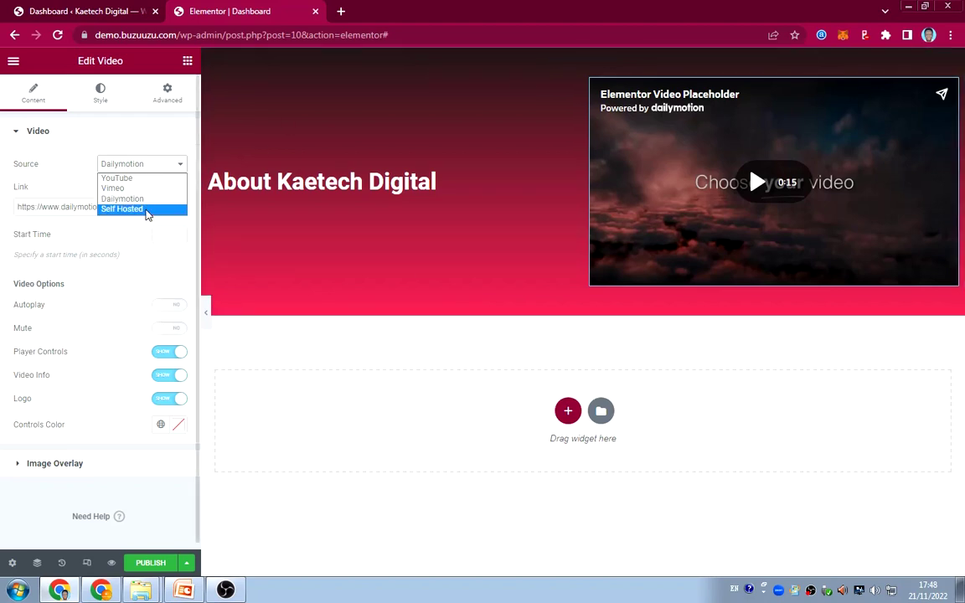
click(147, 209)
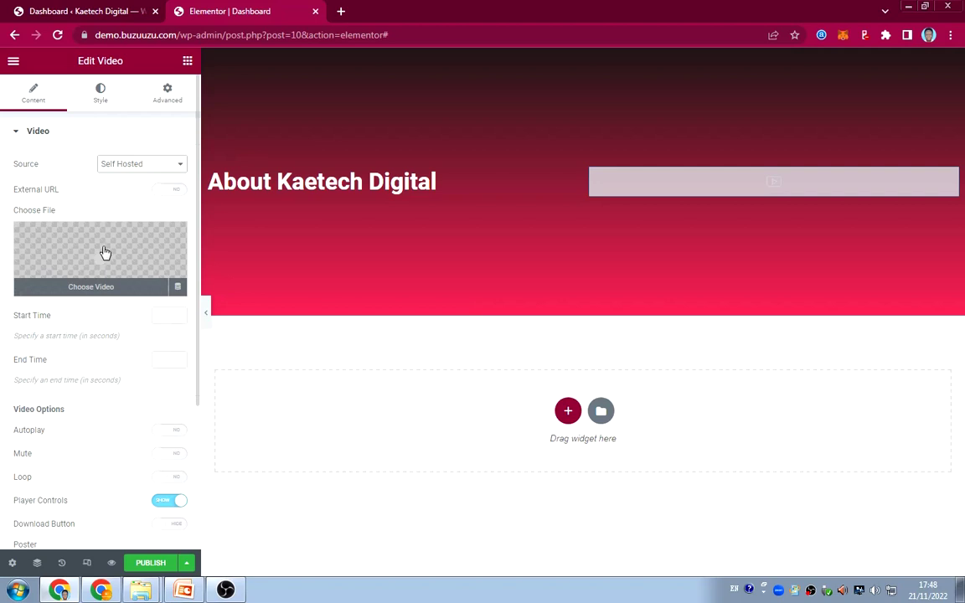
Step: Open the media chooser for the self-hosted video, close it without a file, and return the video source to YouTube
click(102, 252)
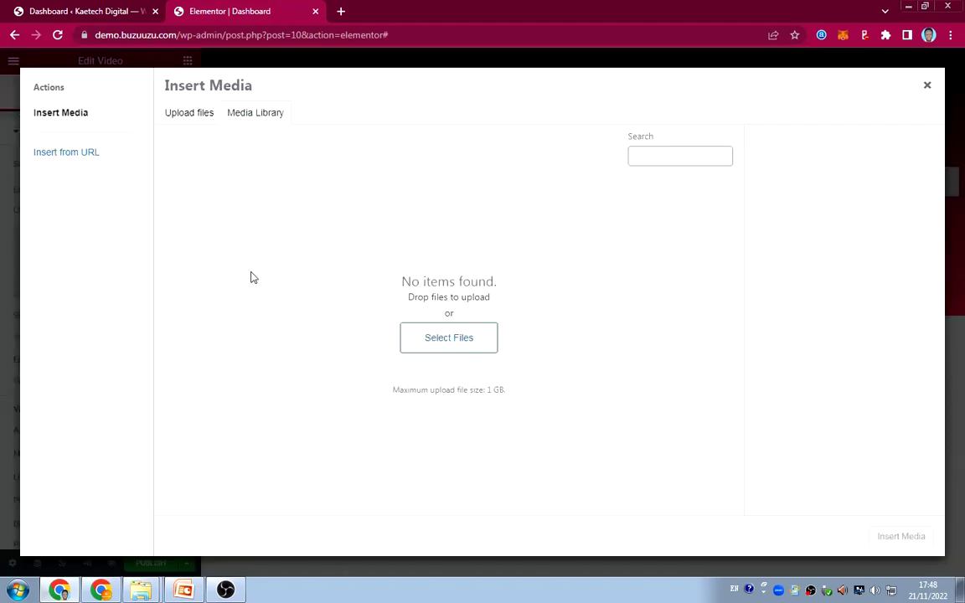
click(927, 85)
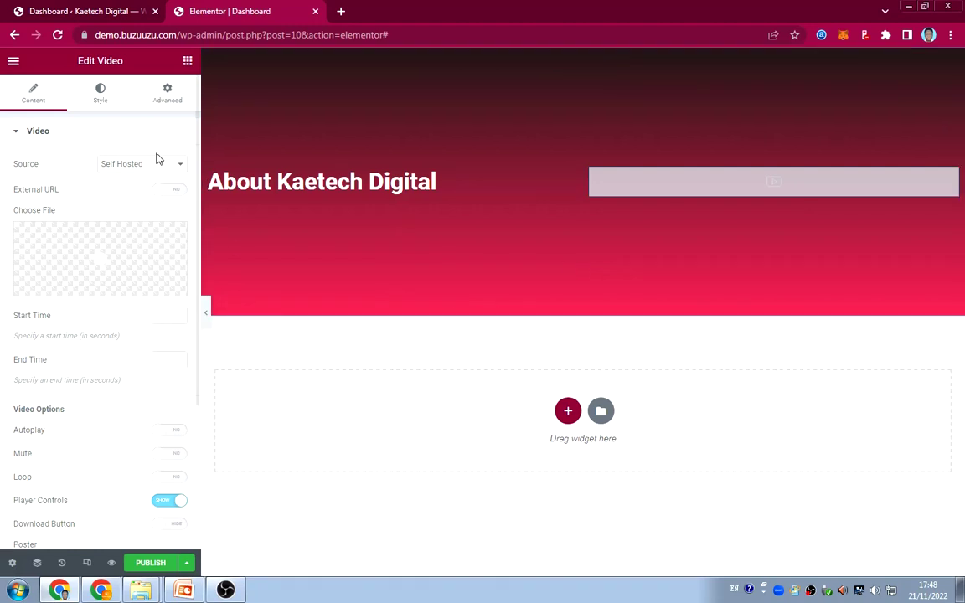
click(142, 132)
click(153, 132)
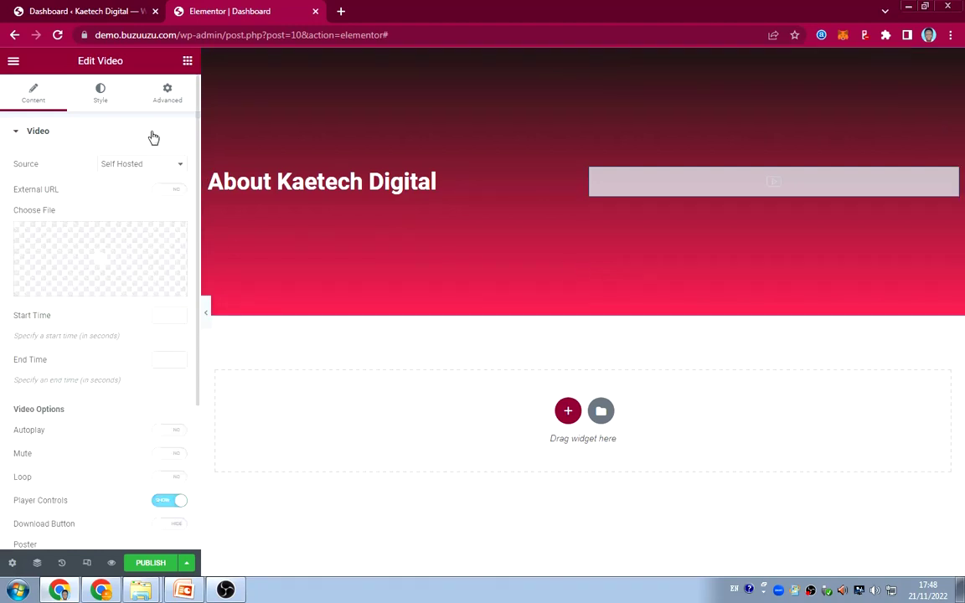
click(147, 164)
click(131, 177)
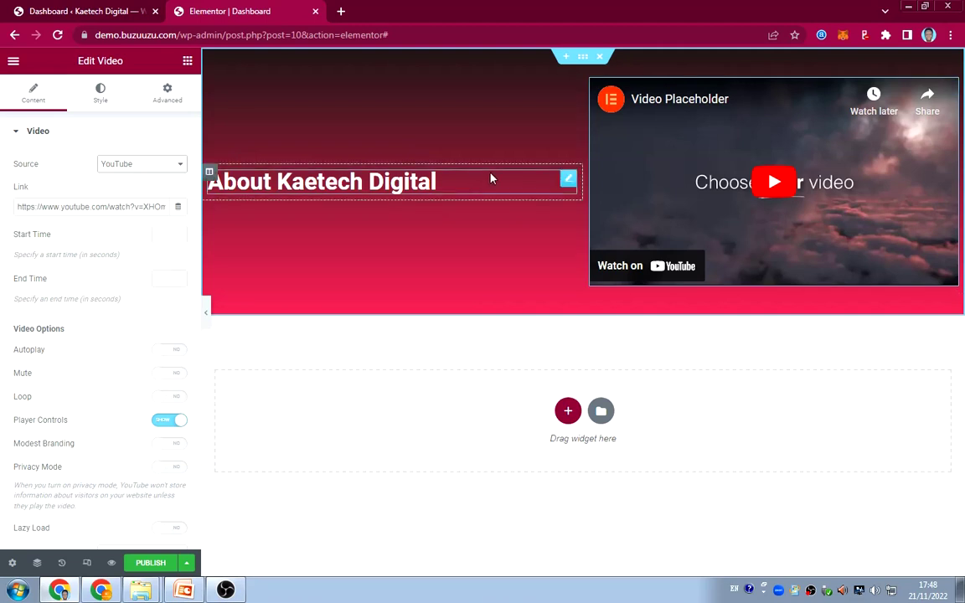
Step: Delete the two-column section and show the saved templates in the Elementor template library
click(600, 57)
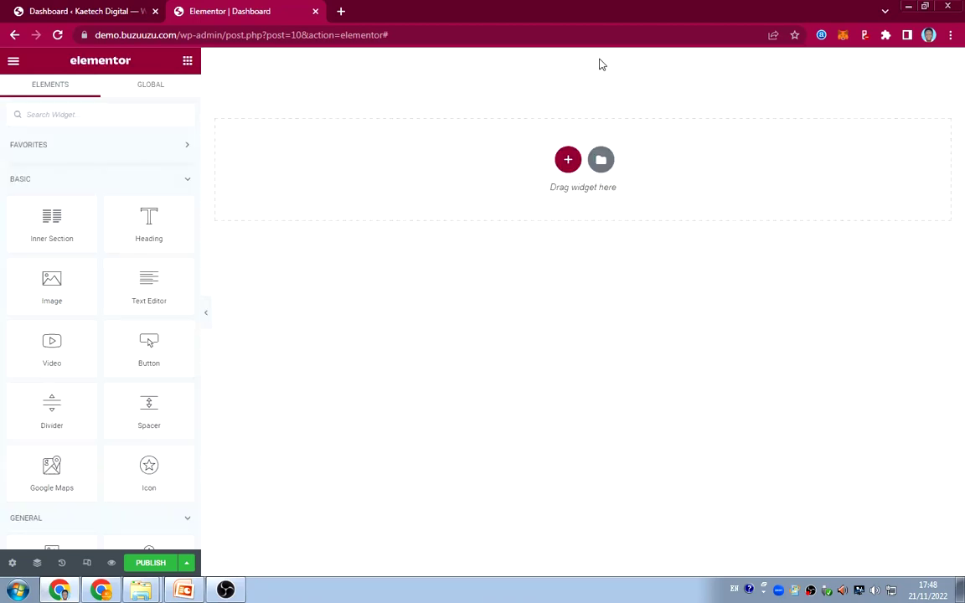
click(603, 161)
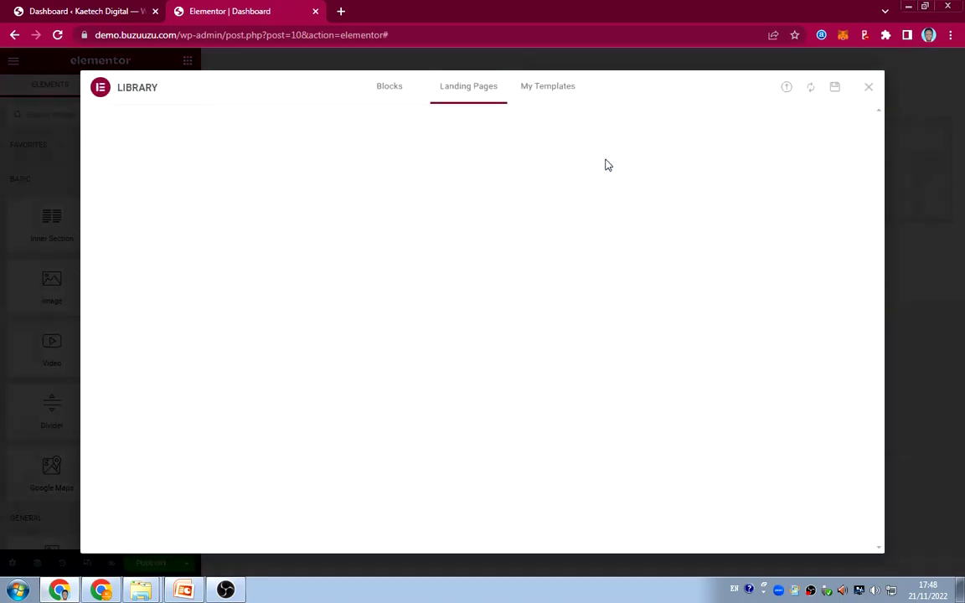
click(547, 88)
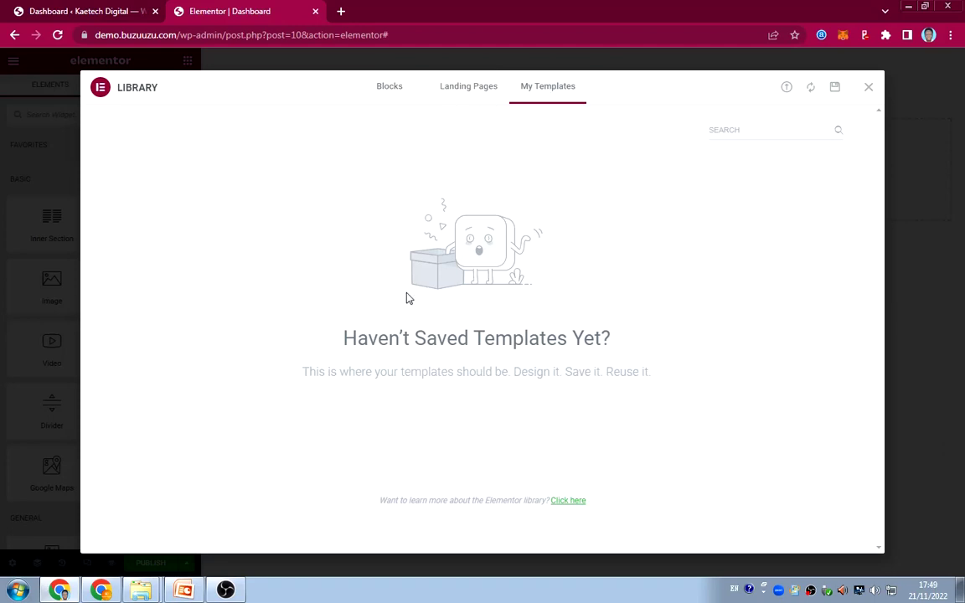
Step: Import the template file Dashboad.json from Downloads into the library, enabling unfiltered file uploads
click(787, 89)
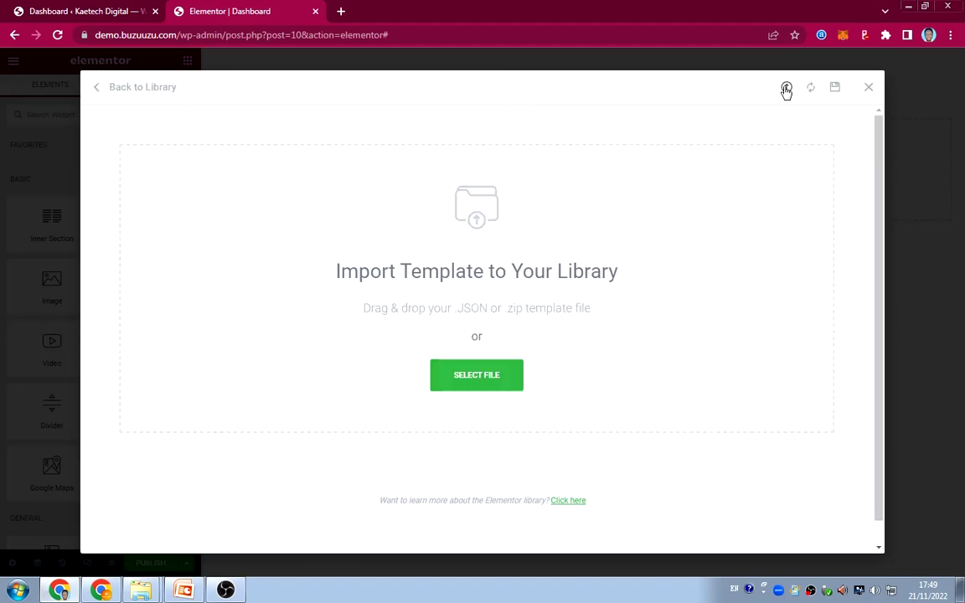
click(483, 378)
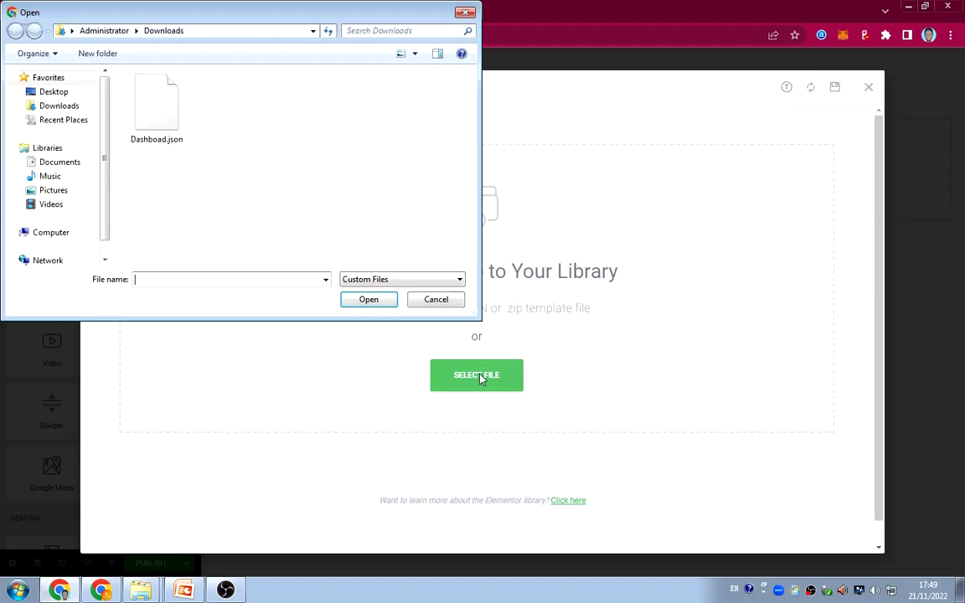
click(140, 130)
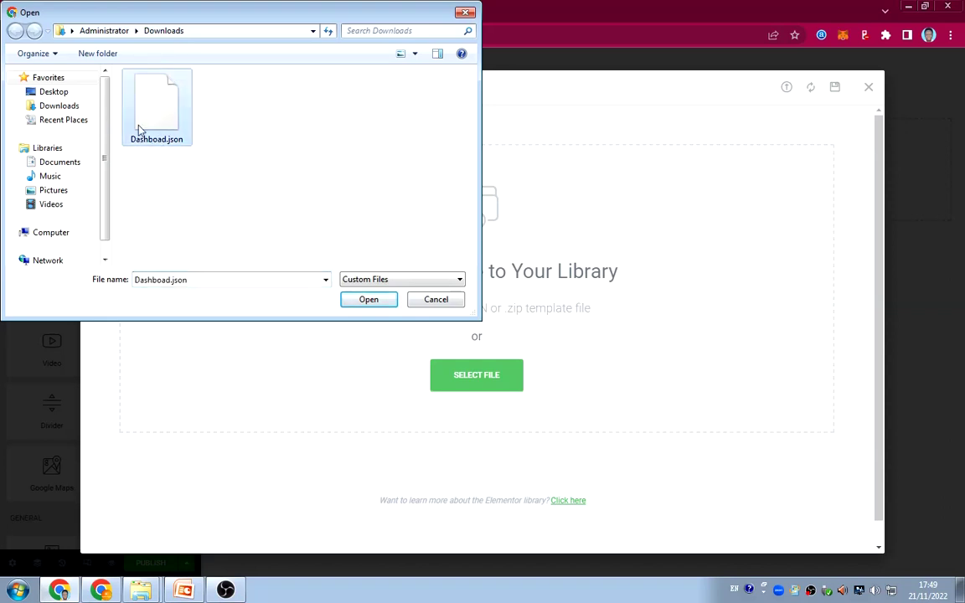
click(369, 300)
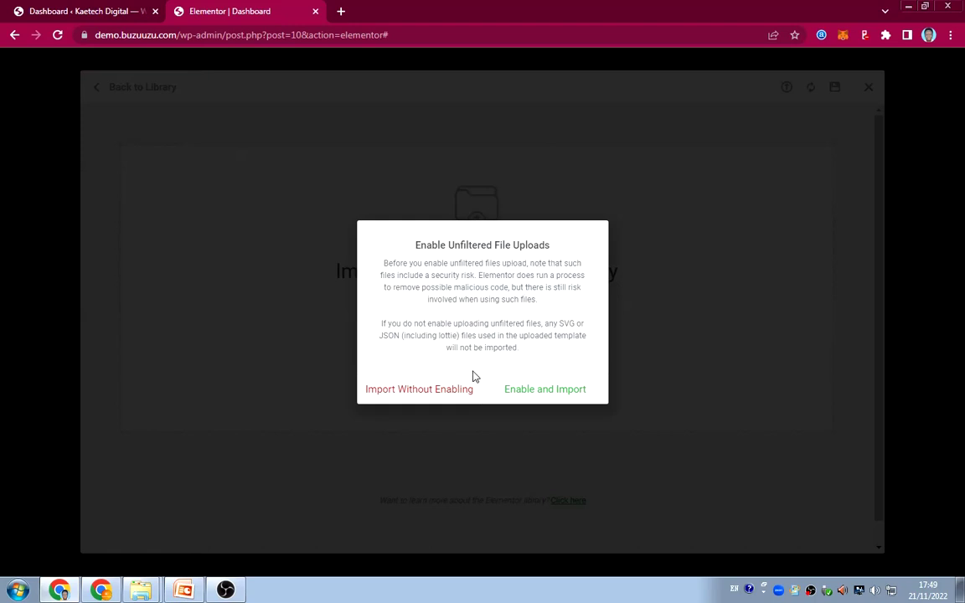
click(545, 392)
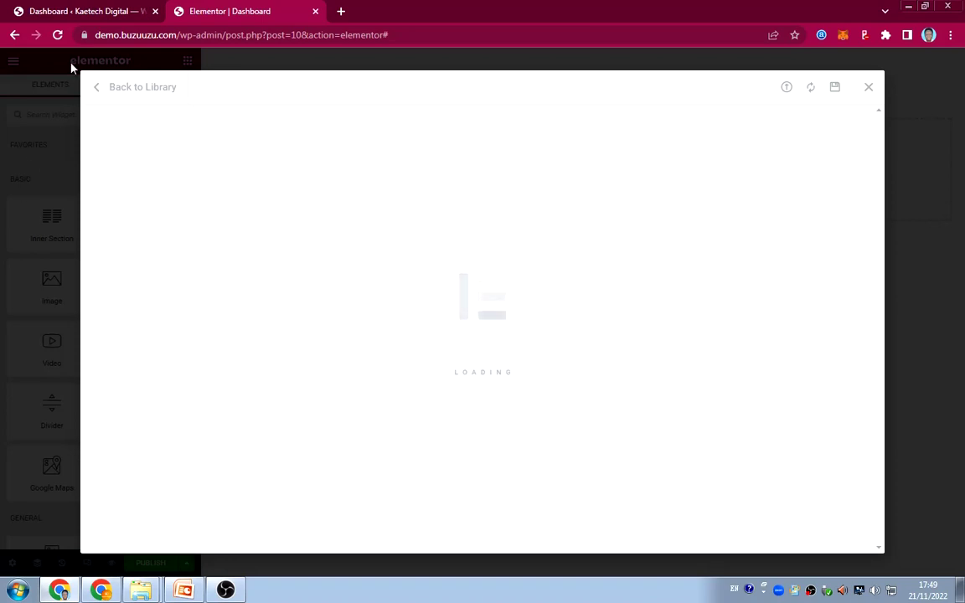
Step: Look at the finished Kaetech Digital dashboard, and check the library's Landing Pages, Blocks and My Templates for the imported template
click(99, 10)
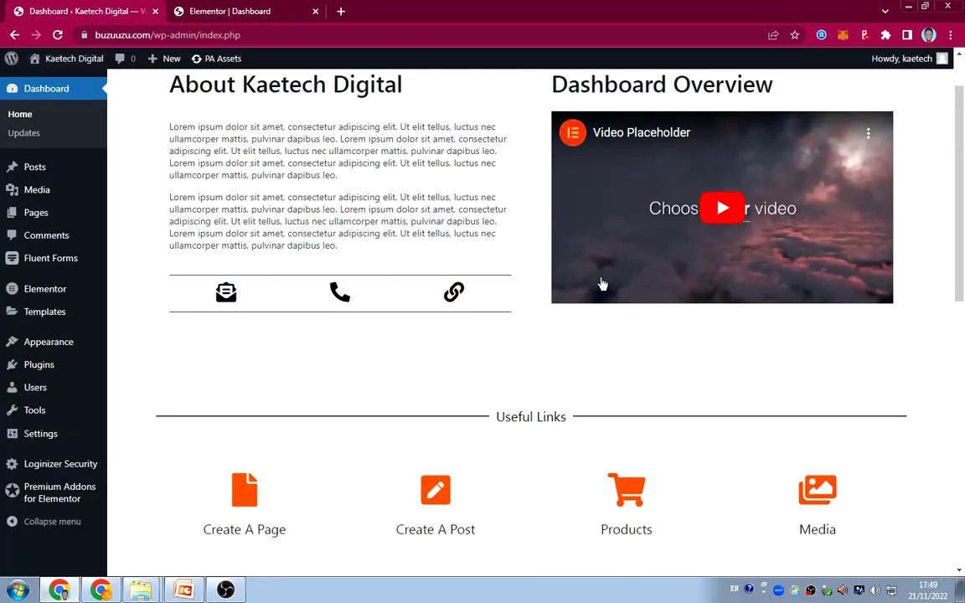
click(268, 10)
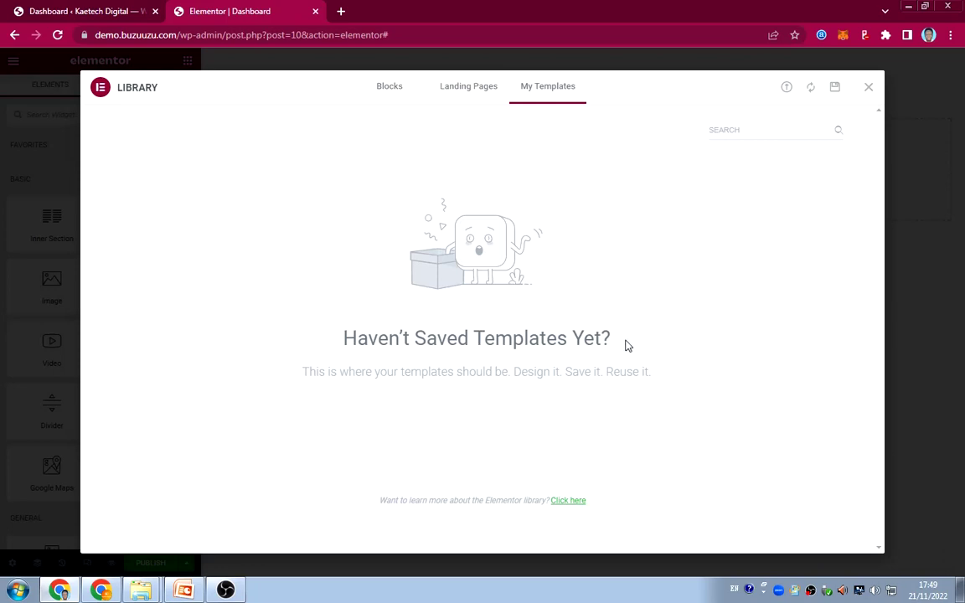
click(470, 92)
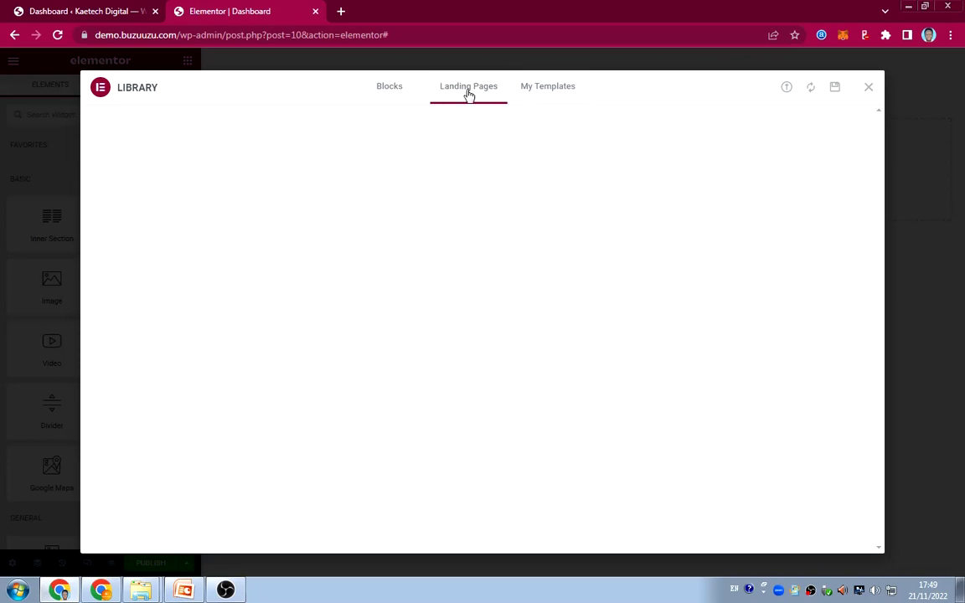
click(553, 92)
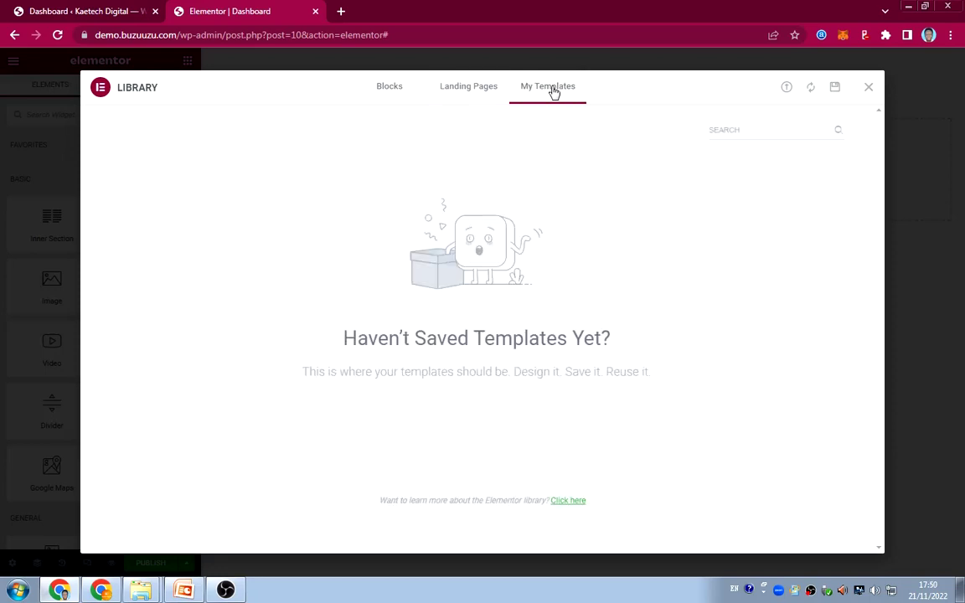
click(384, 89)
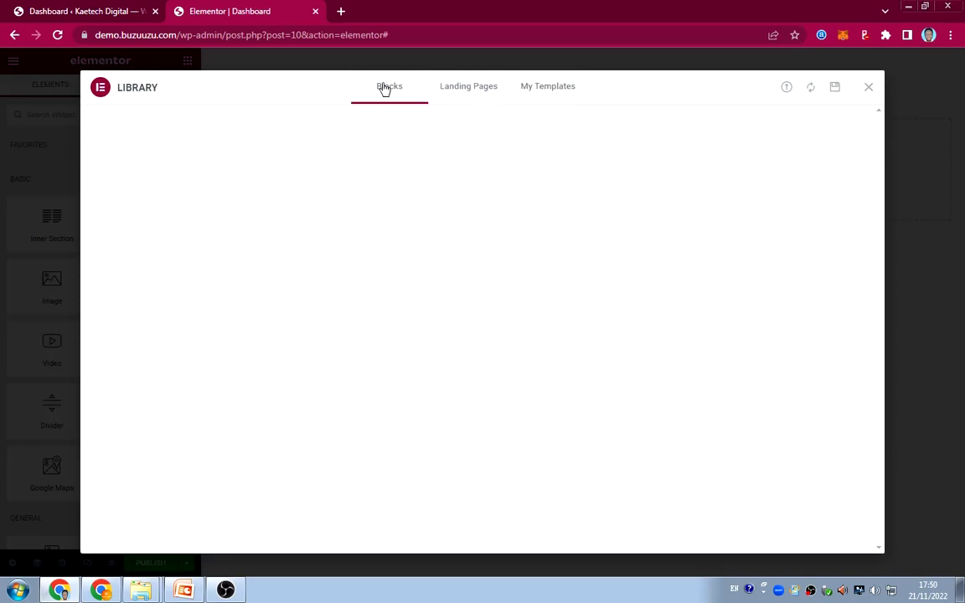
click(553, 92)
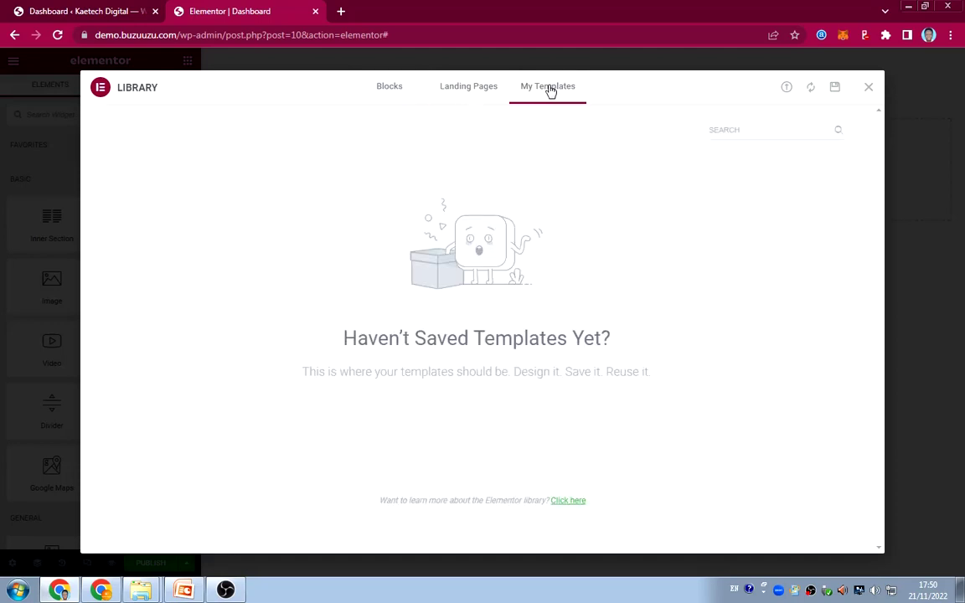
Step: Try again to import Dashboad.json from Downloads into the Elementor library, and close the library
click(784, 94)
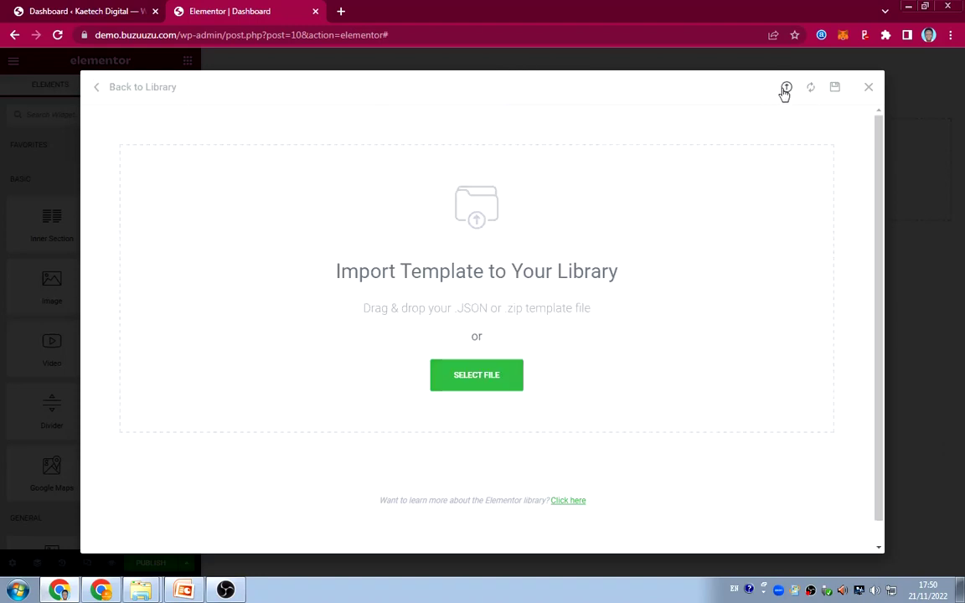
click(479, 374)
click(159, 107)
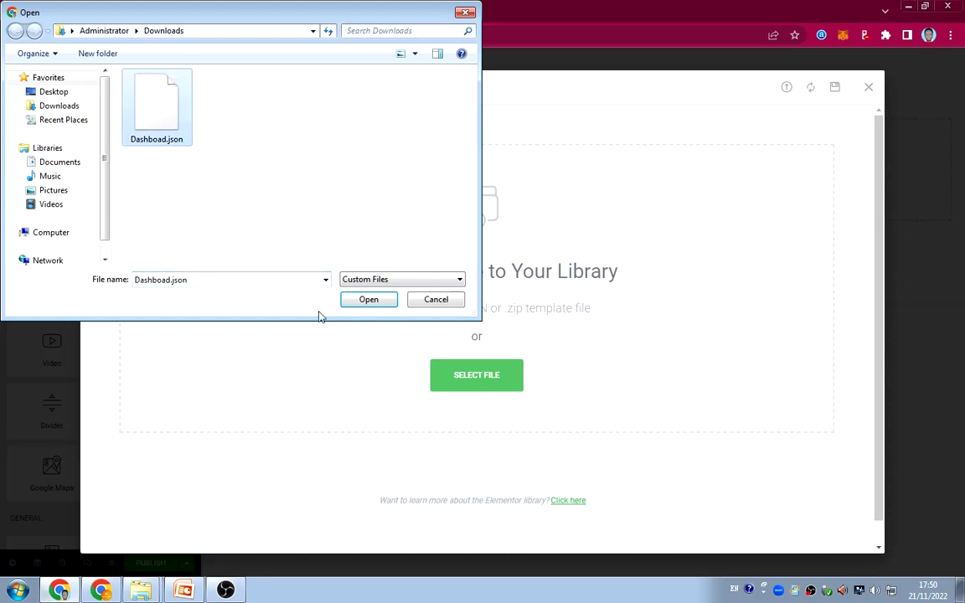
click(367, 302)
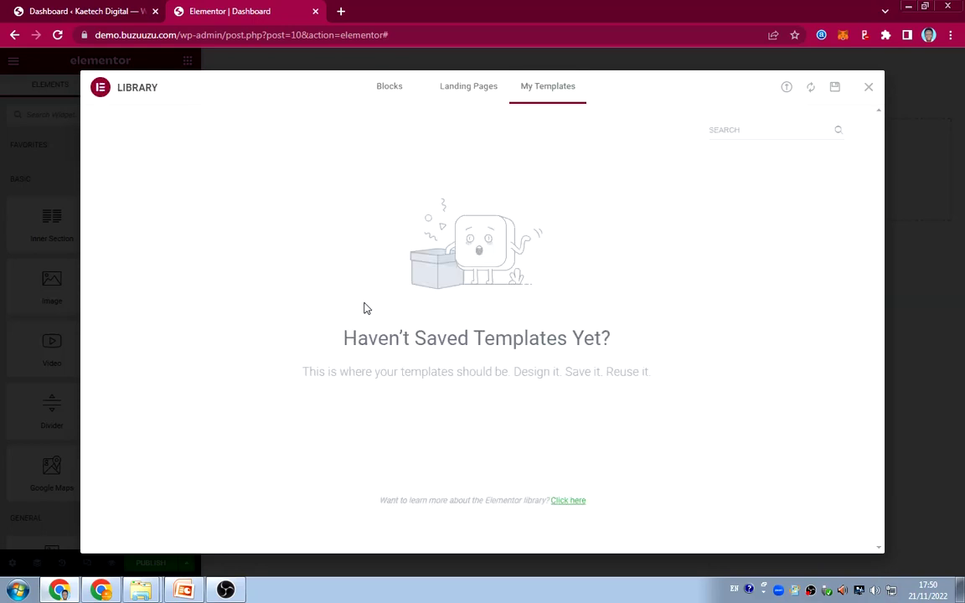
click(868, 87)
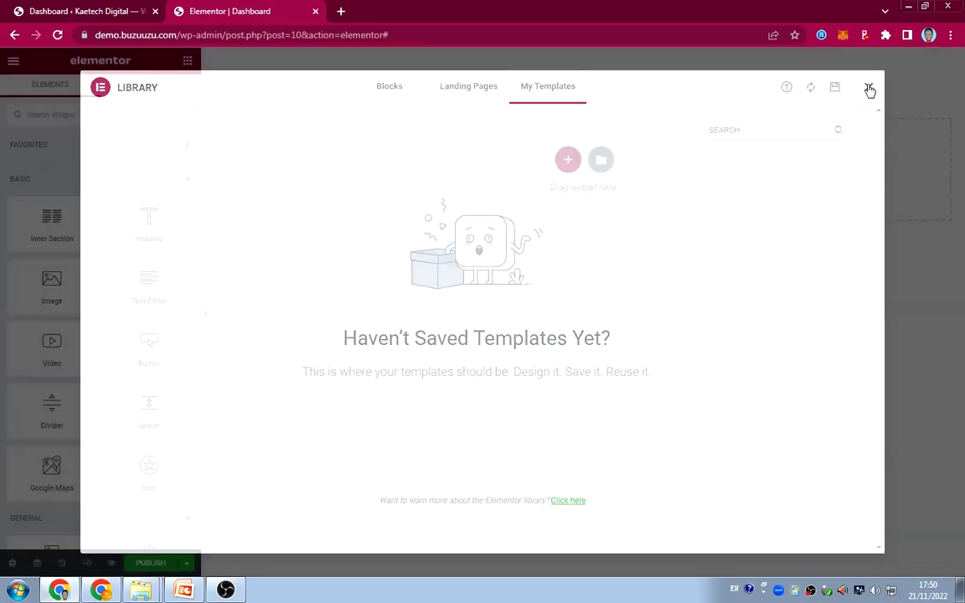
Step: Publish the Dashboard template and recheck the saved templates in the library after reloading the editor
click(134, 563)
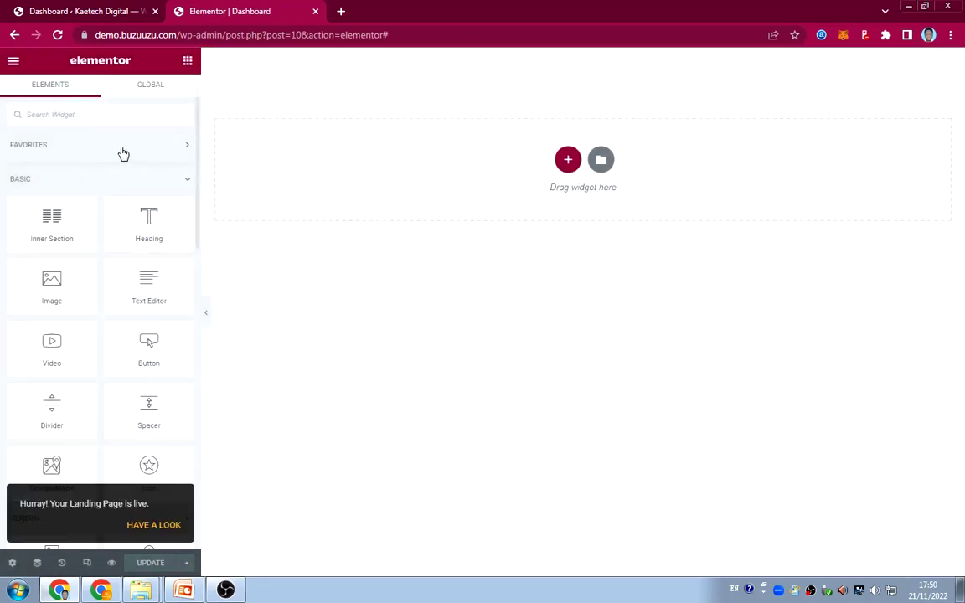
click(57, 35)
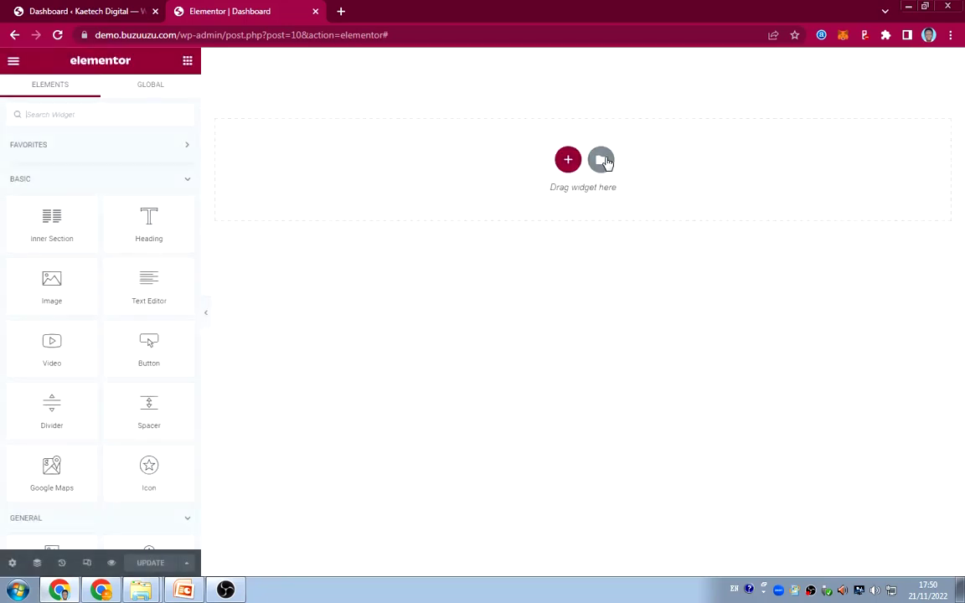
click(603, 160)
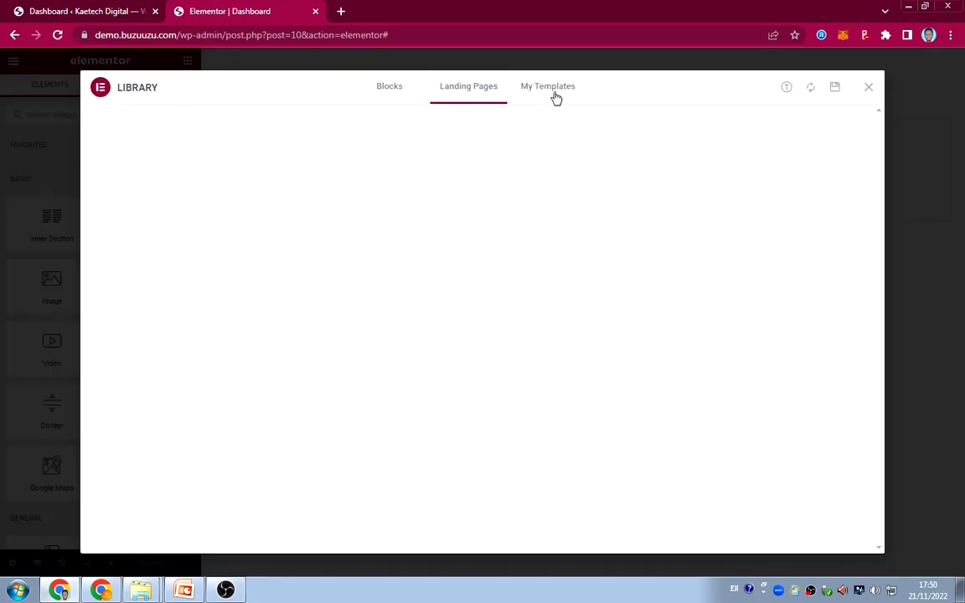
click(553, 92)
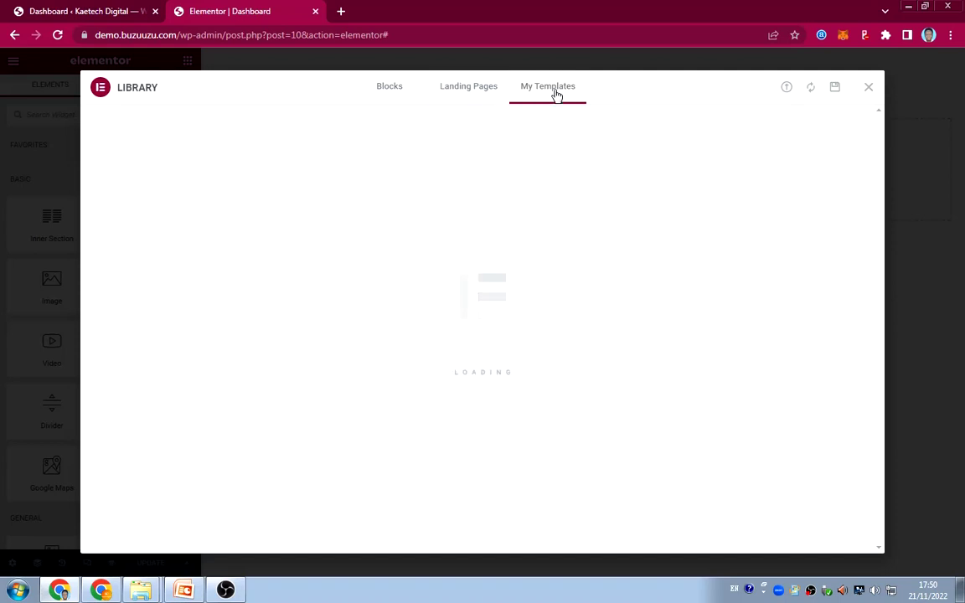
click(869, 89)
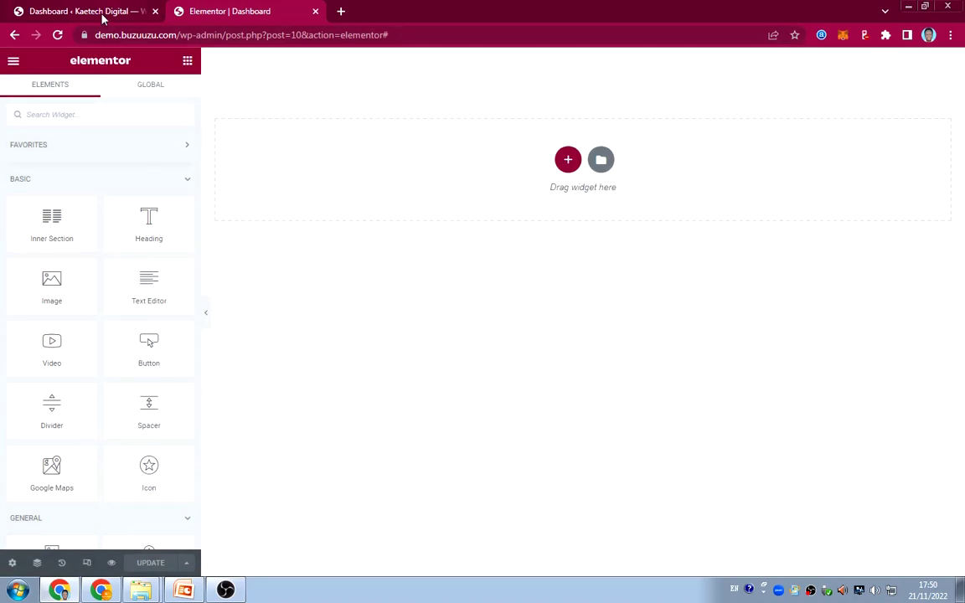
Step: Exit the Elementor editor with WP Dashboard as the exit destination
click(13, 62)
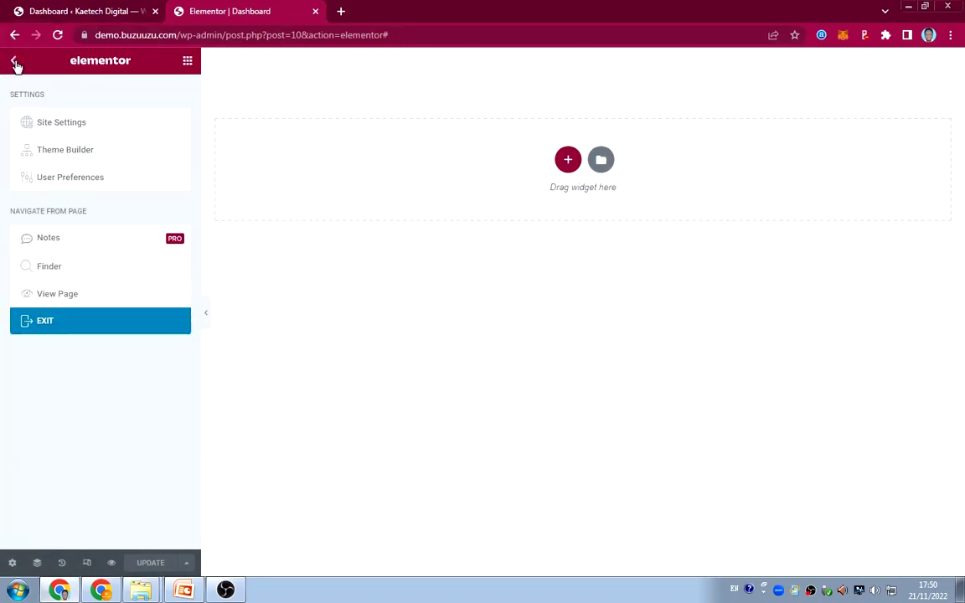
click(68, 325)
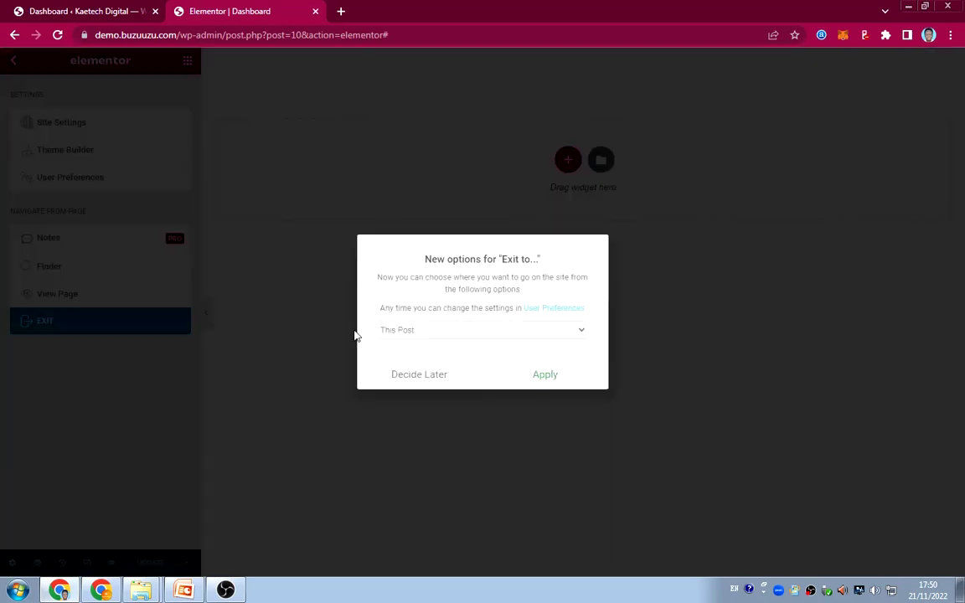
click(516, 330)
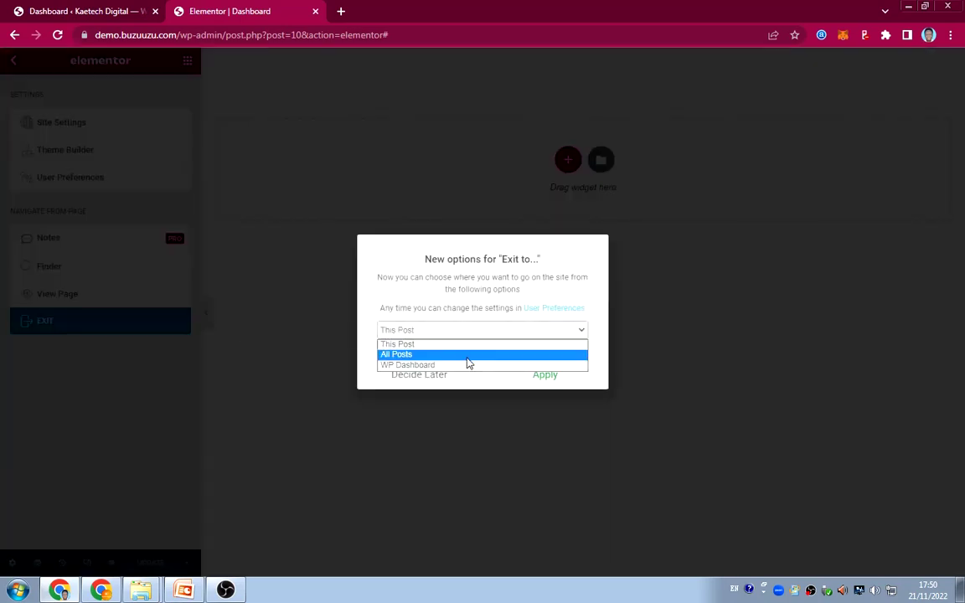
click(470, 366)
click(549, 375)
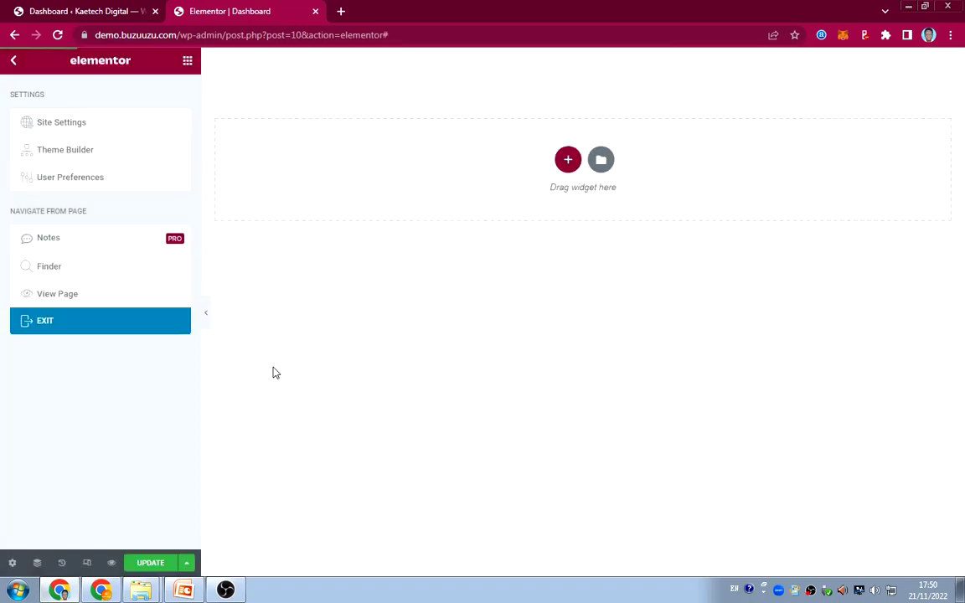
click(548, 112)
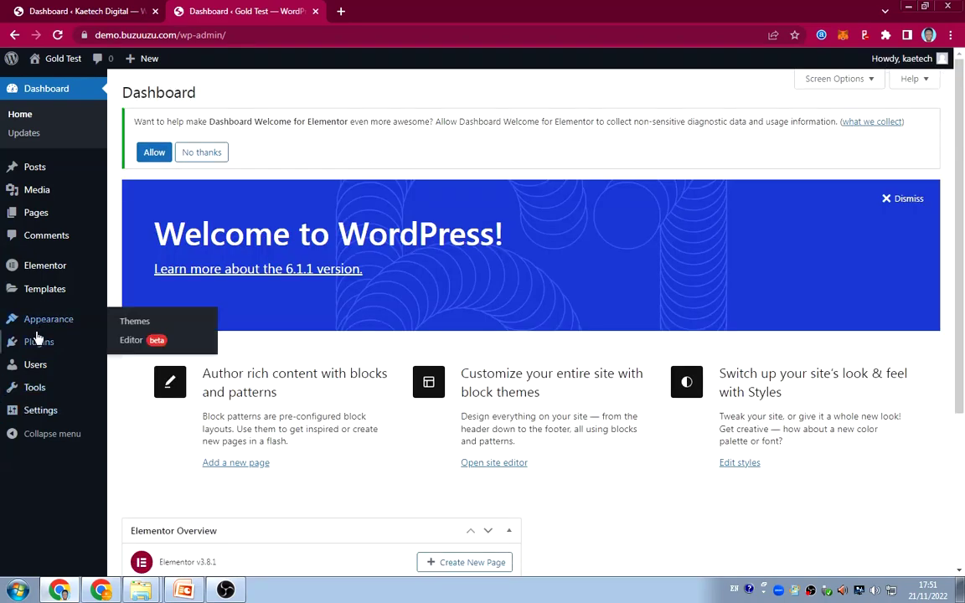
Step: Try to import Dashboad.json from Downloads through the WordPress Saved Templates page
mouse_move(40, 294)
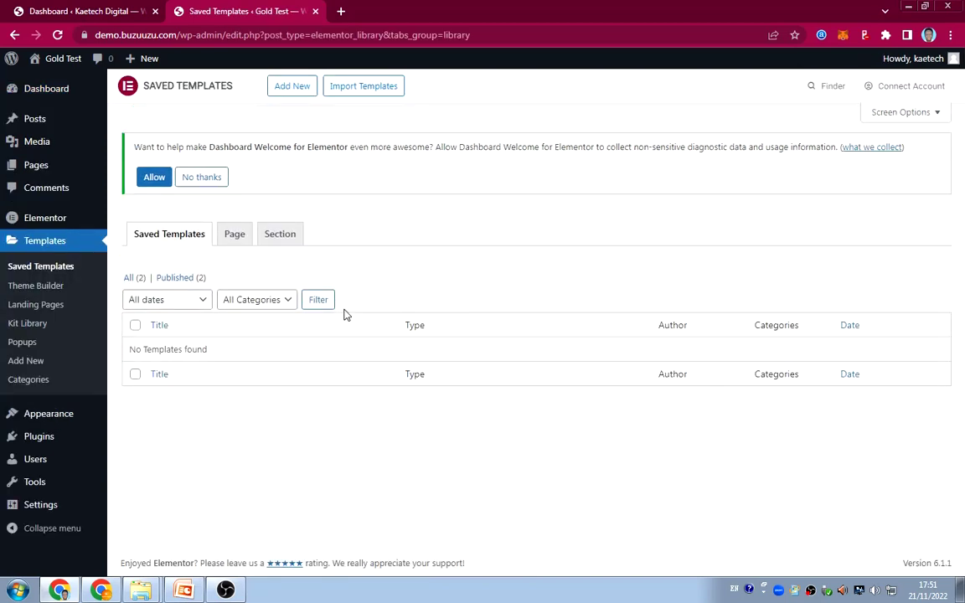
click(359, 87)
click(463, 231)
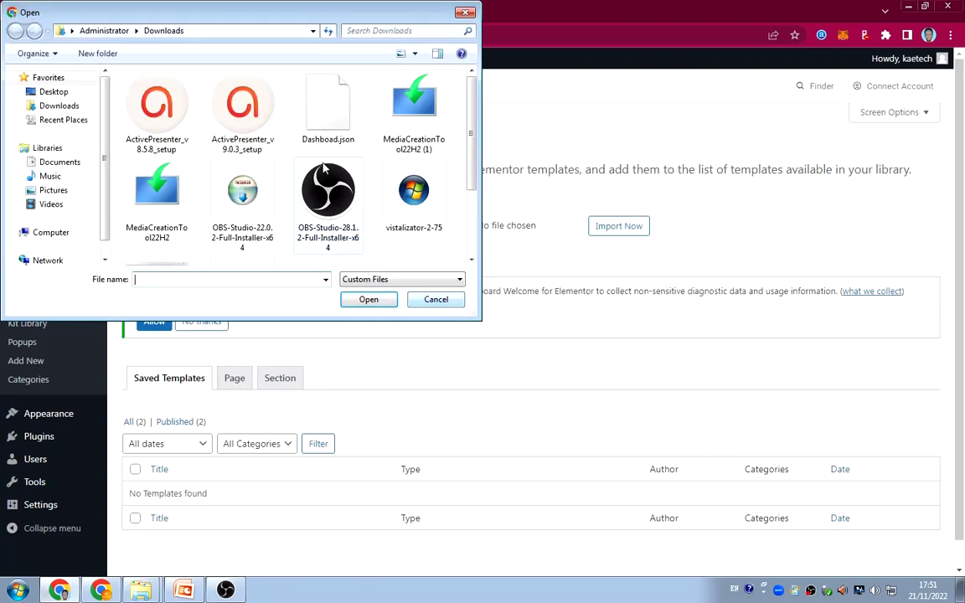
click(303, 109)
click(364, 305)
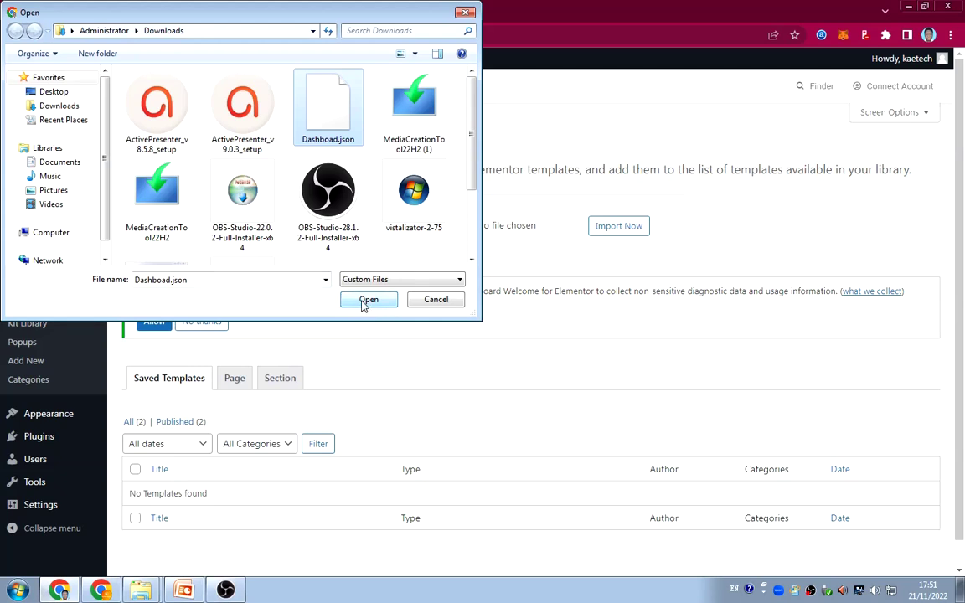
scroll(360, 233, down, 2)
scroll(359, 233, up, 2)
click(369, 302)
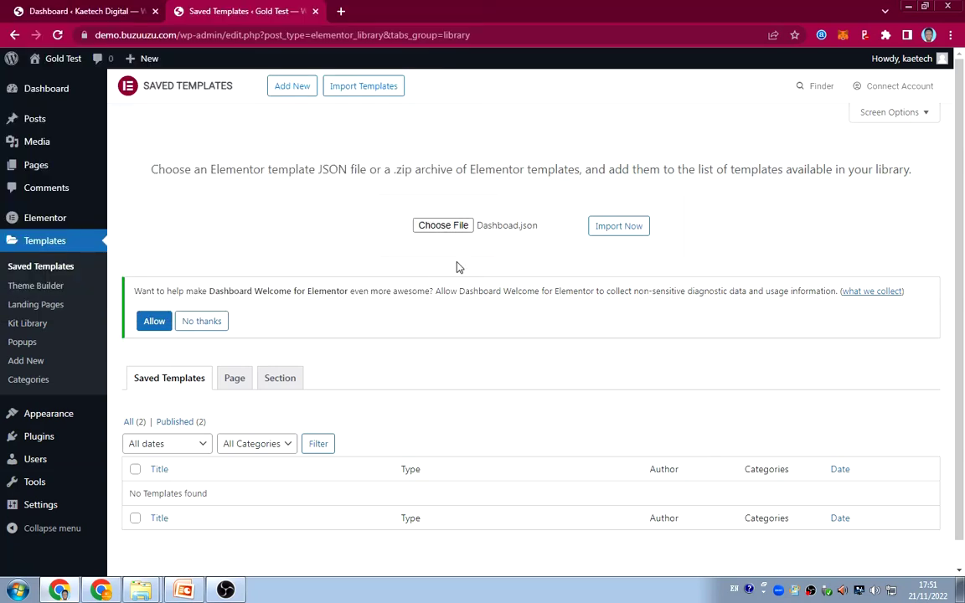
click(622, 225)
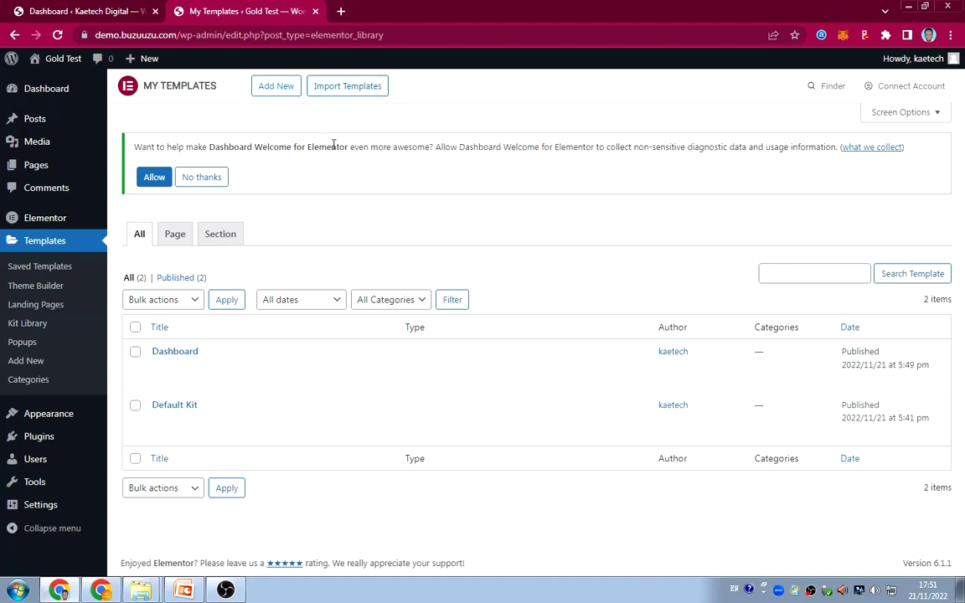
Step: View the "dashboard dashboard" template in a new tab and examine its whole layout down to the footer
mouse_move(188, 387)
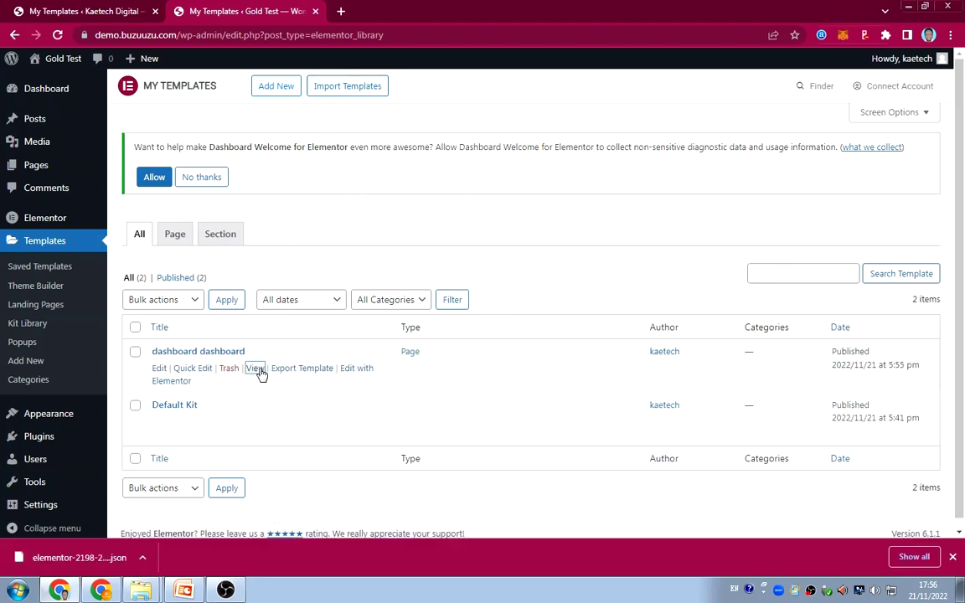
right_click(259, 373)
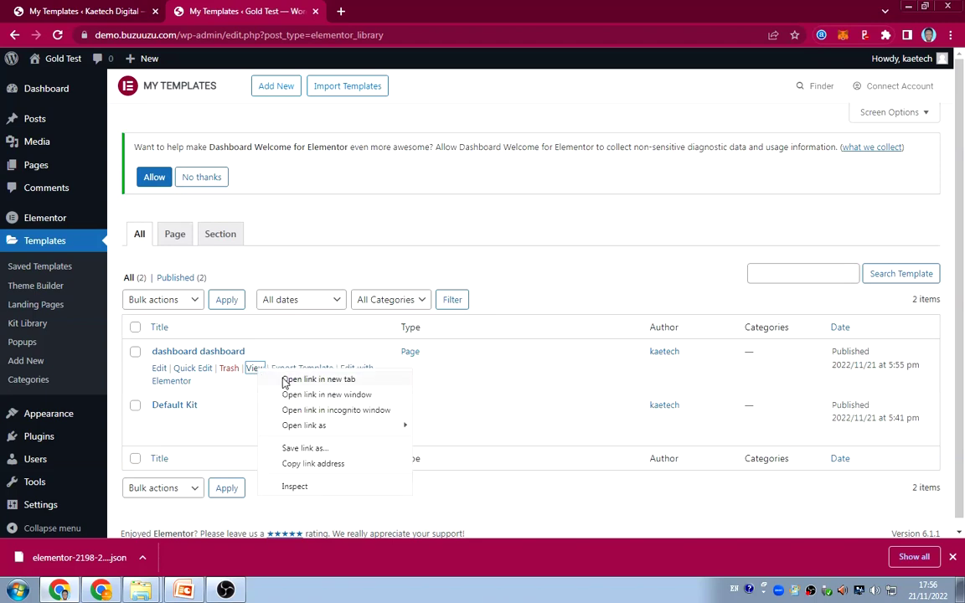
click(283, 379)
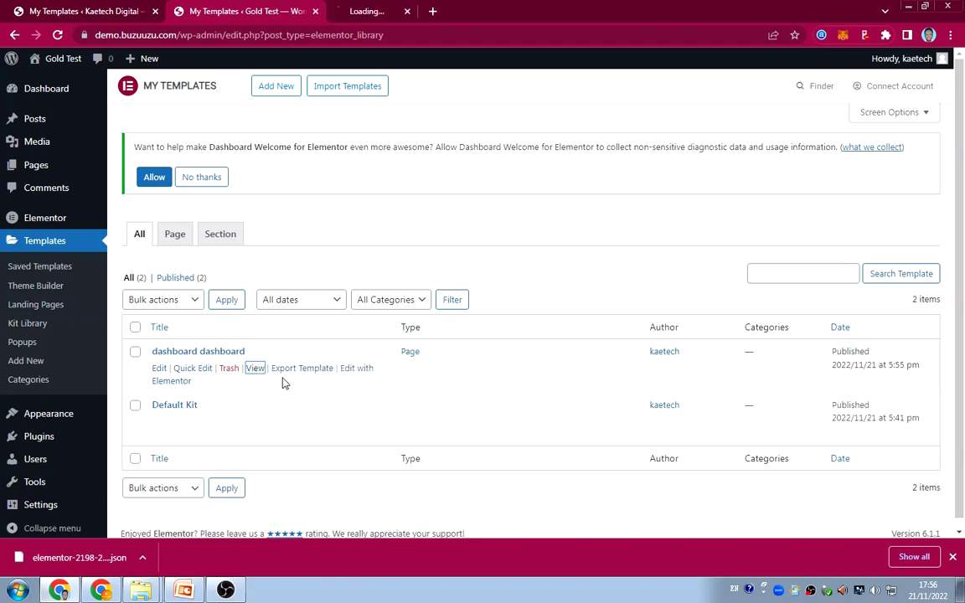
click(403, 12)
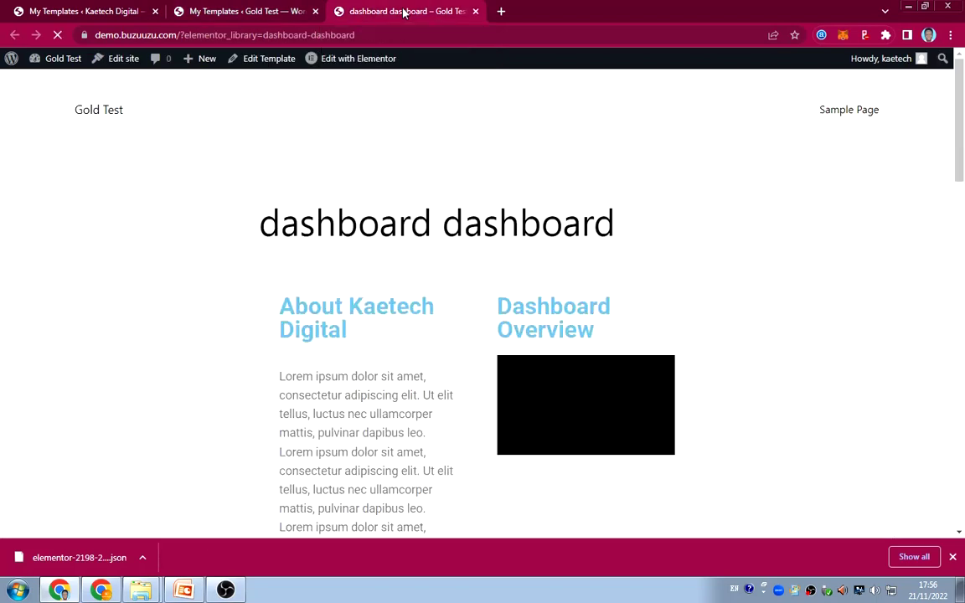
scroll(650, 313, down, 10)
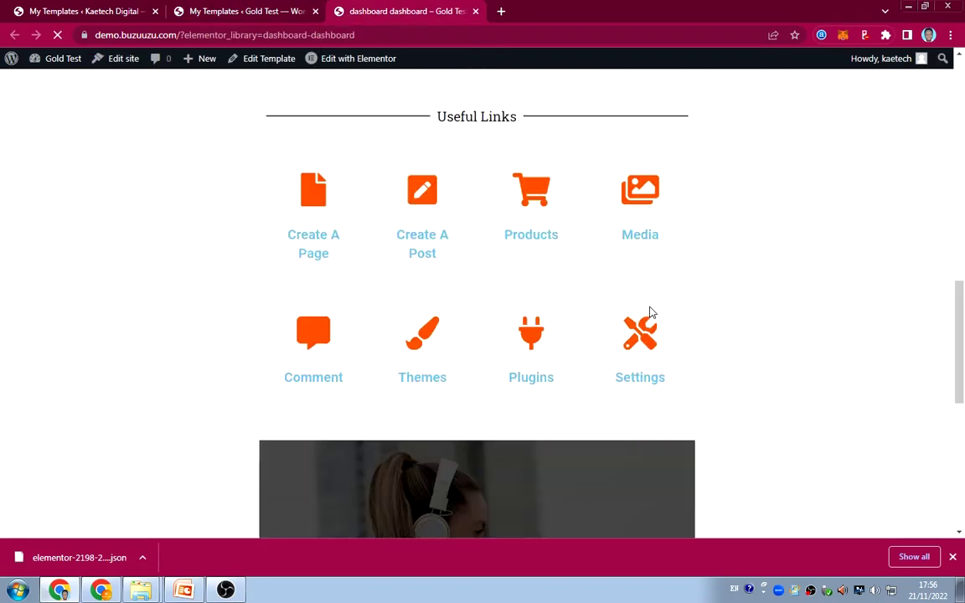
scroll(650, 313, down, 5)
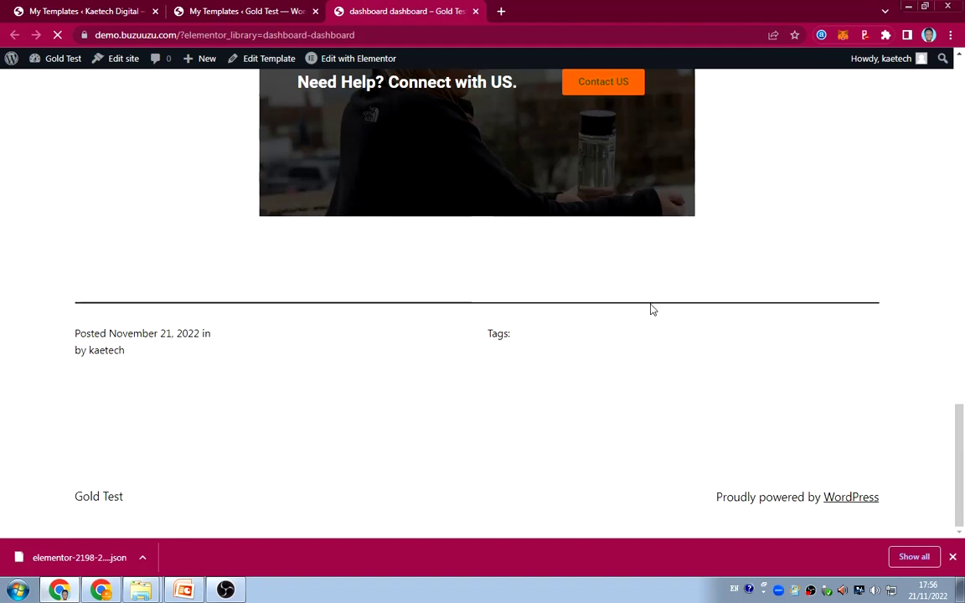
scroll(650, 312, up, 6)
scroll(655, 302, up, 10)
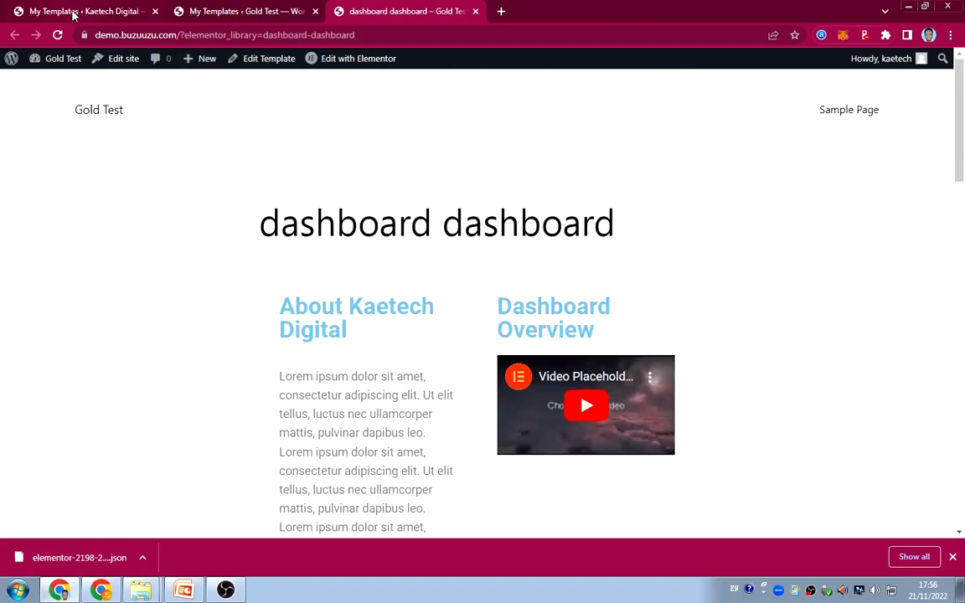
Step: Check the installed themes on the Kaetech Digital site, and return to the "dashboard dashboard" template preview
click(74, 13)
mouse_move(44, 381)
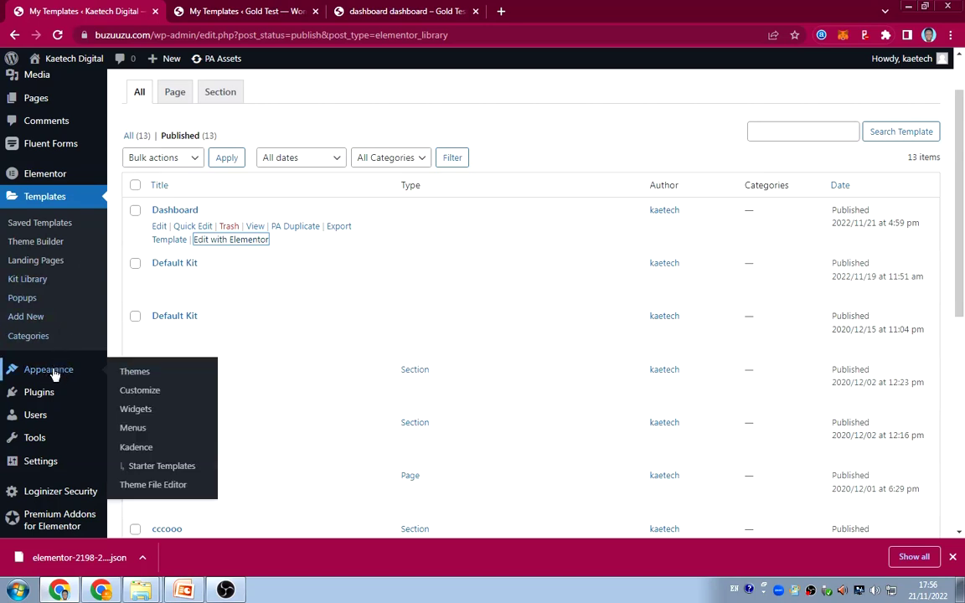
click(134, 373)
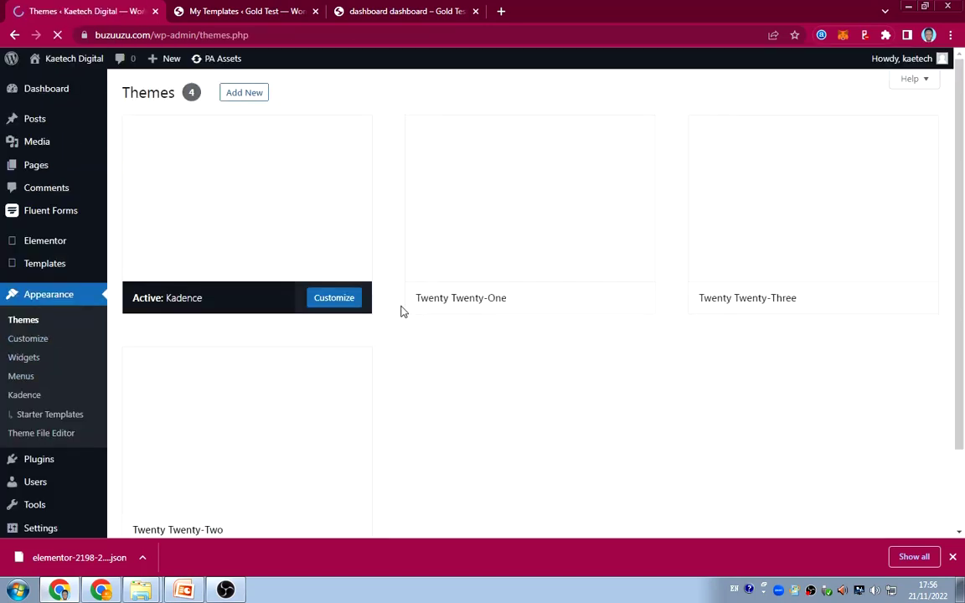
click(403, 11)
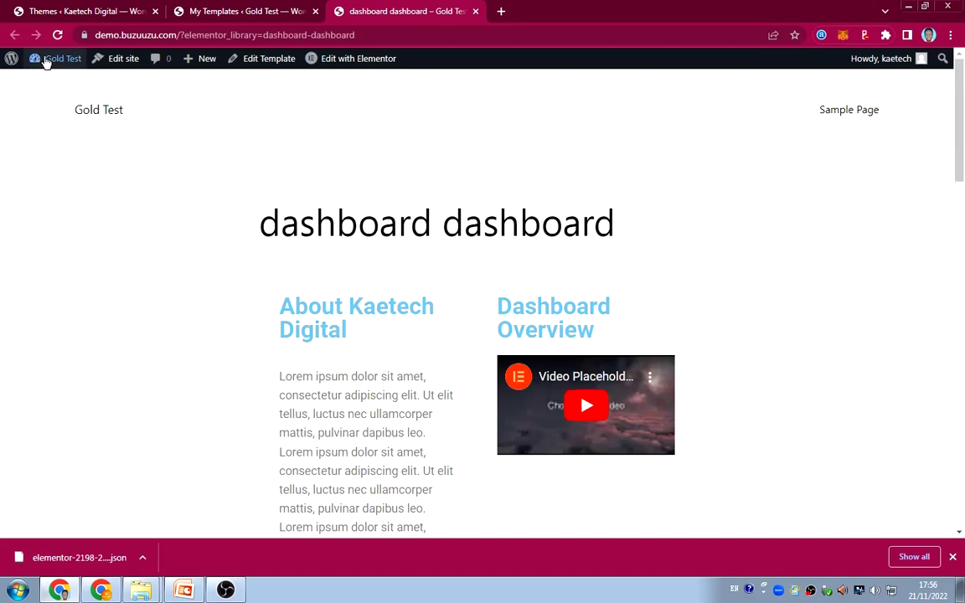
Step: Install the Kadence theme from the popular themes on the Gold Test site and activate it
click(224, 13)
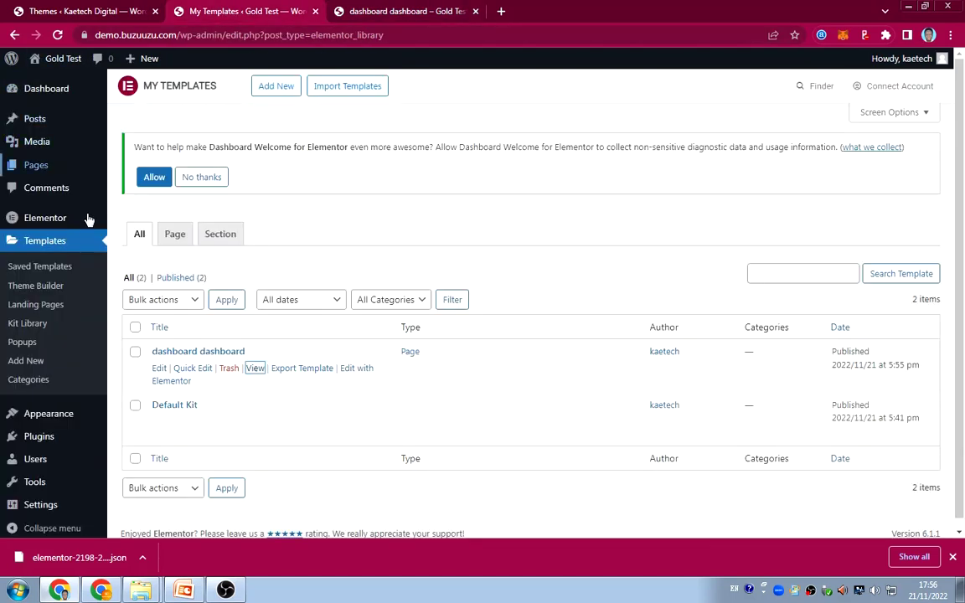
mouse_move(58, 414)
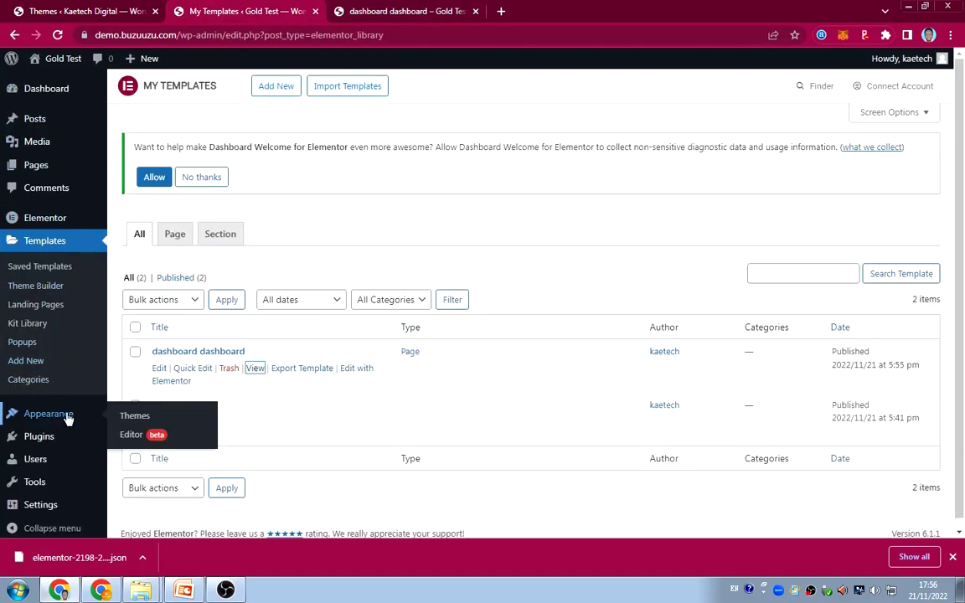
click(135, 417)
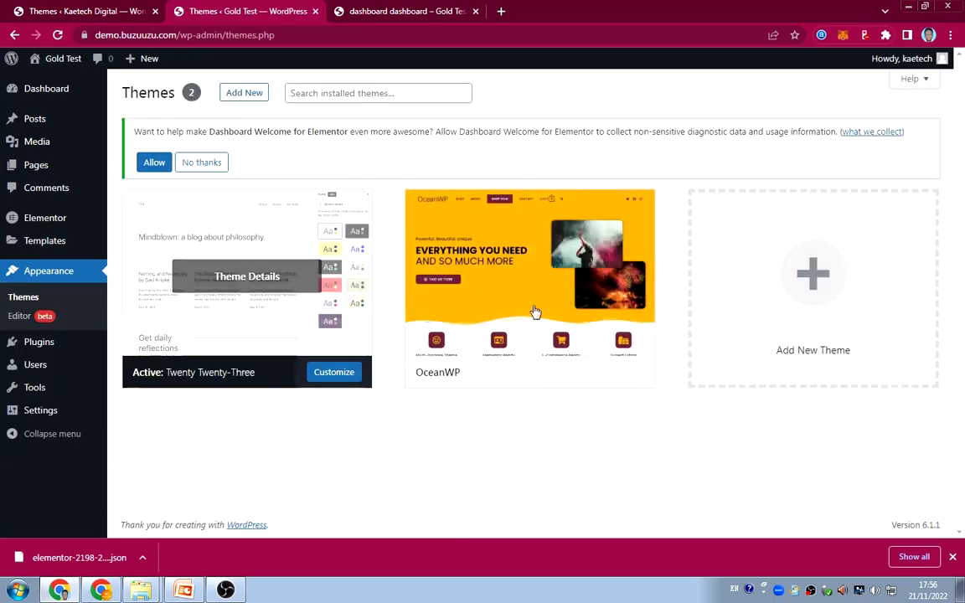
mouse_move(544, 284)
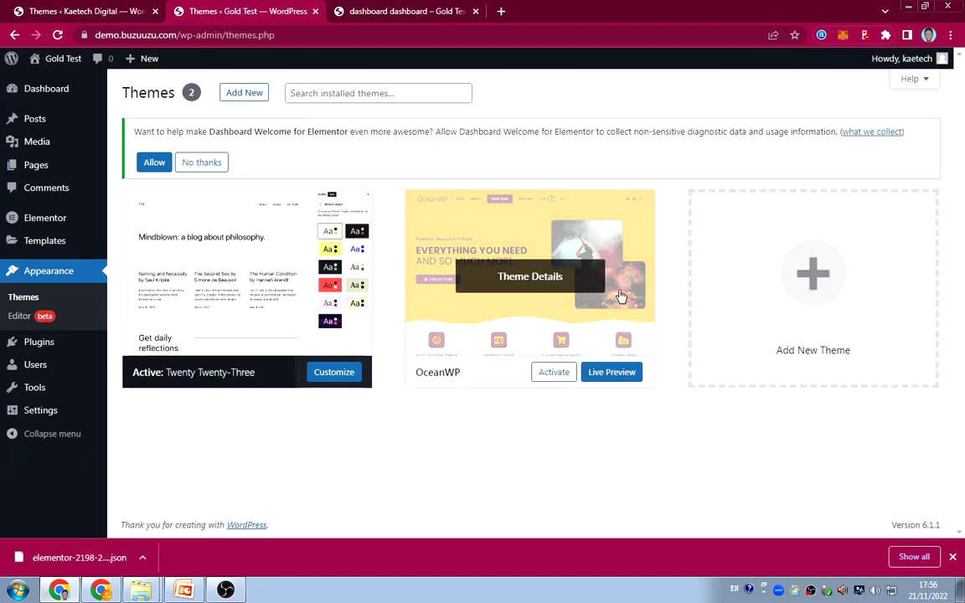
click(809, 274)
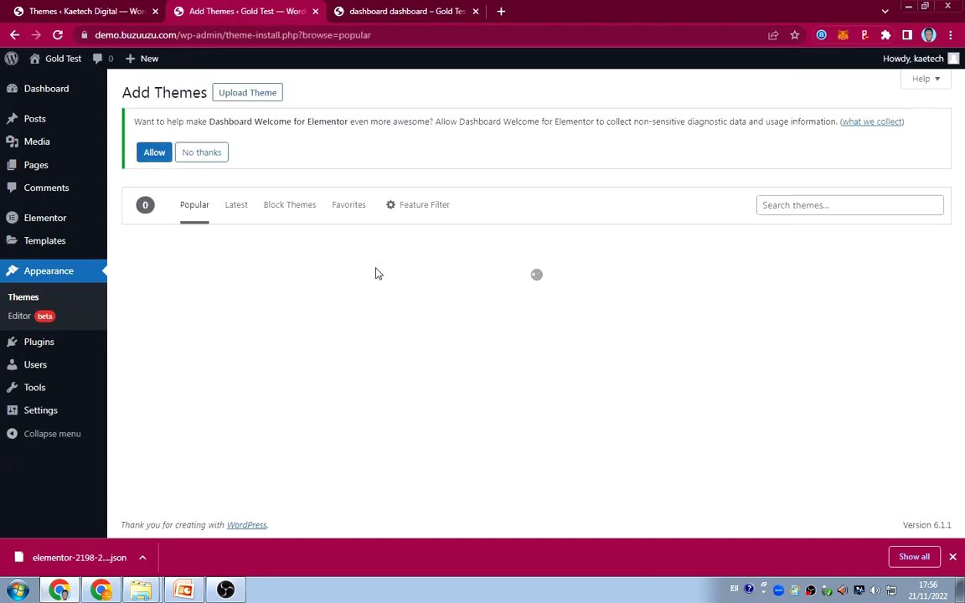
scroll(375, 273, down, 4)
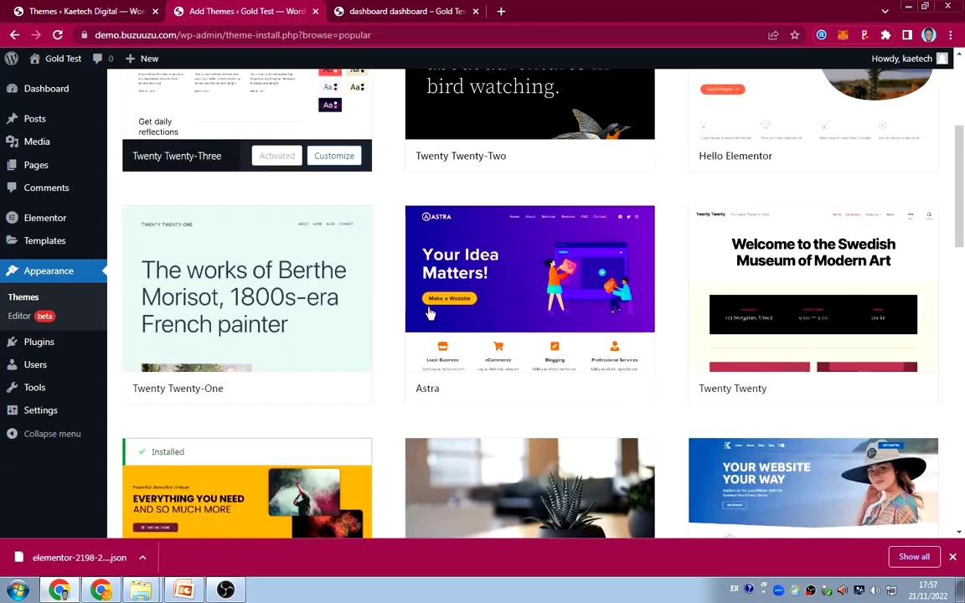
scroll(551, 351, down, 3)
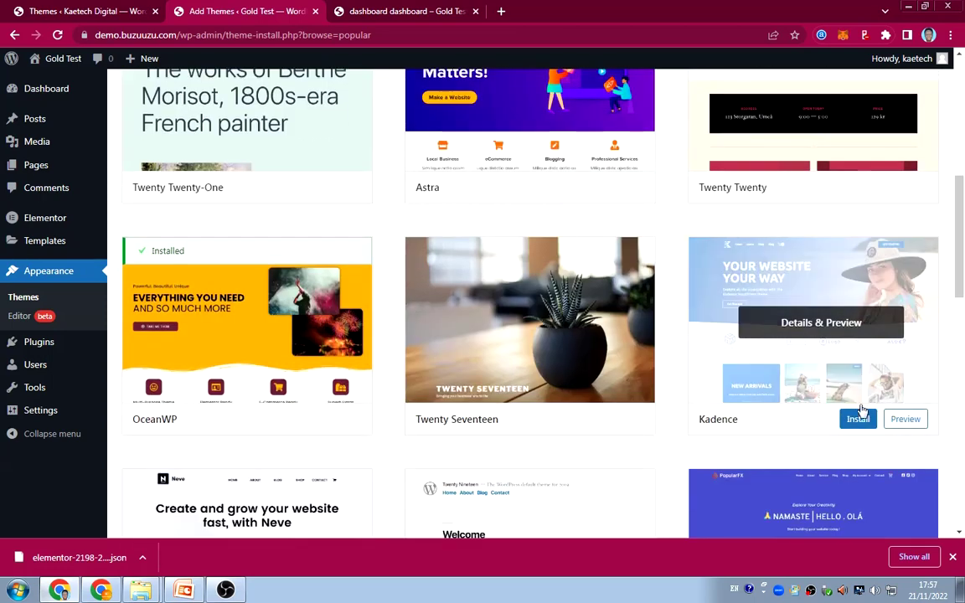
click(858, 419)
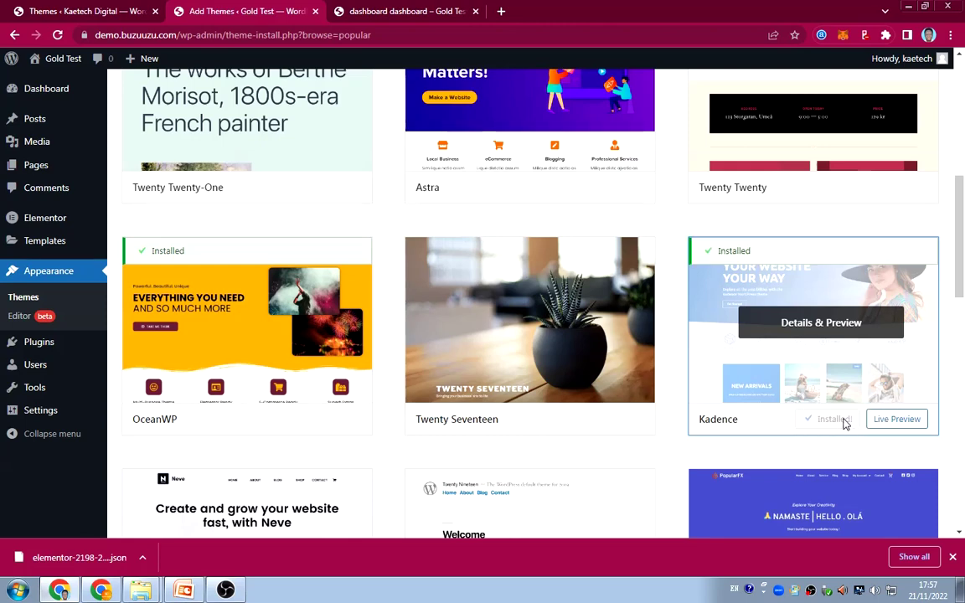
click(850, 420)
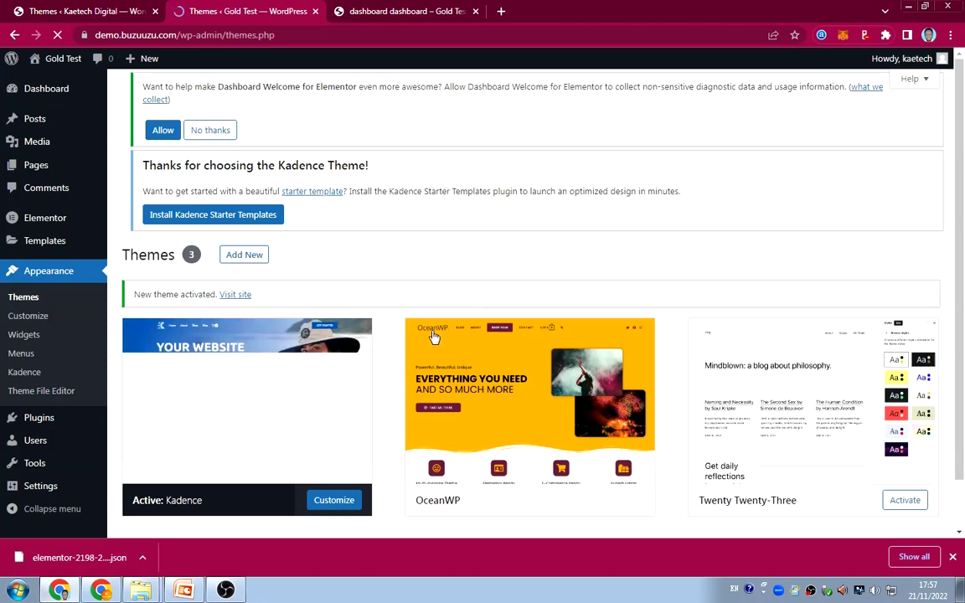
Step: Examine the "dashboard dashboard" template preview under the Kadence theme, from its heading section through the Useful Links icons
click(388, 12)
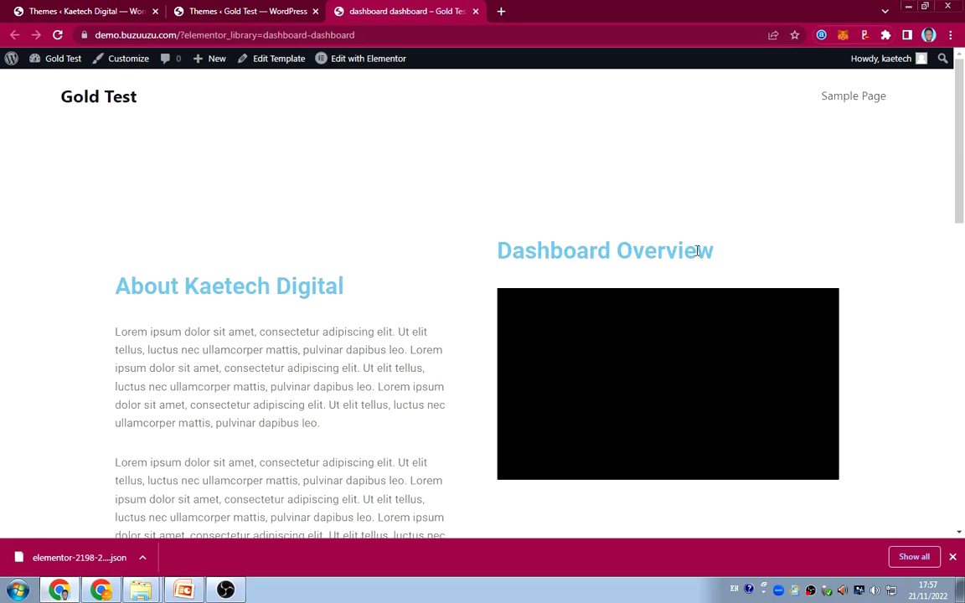
scroll(853, 281, down, 8)
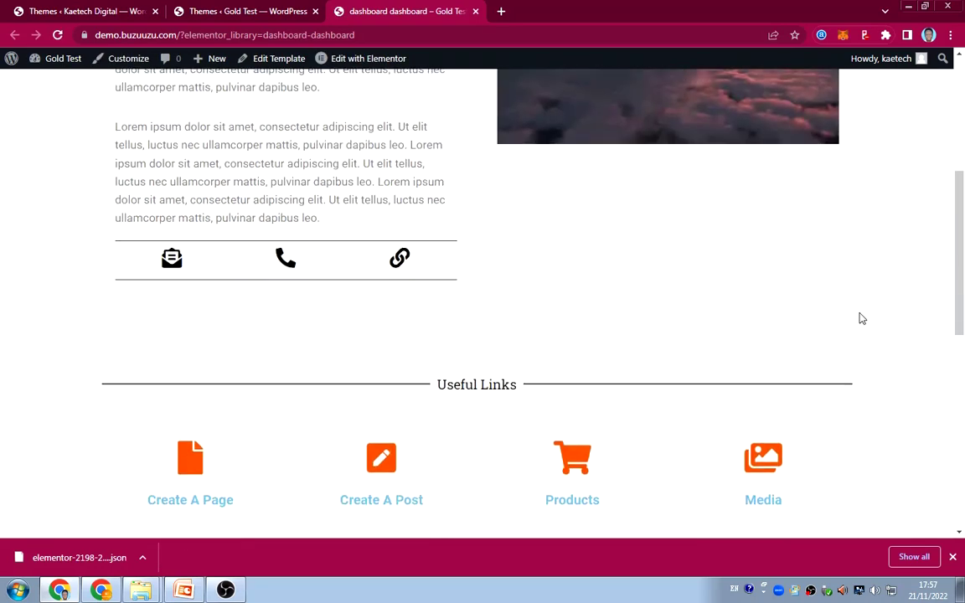
scroll(862, 318, down, 3)
scroll(861, 318, up, 8)
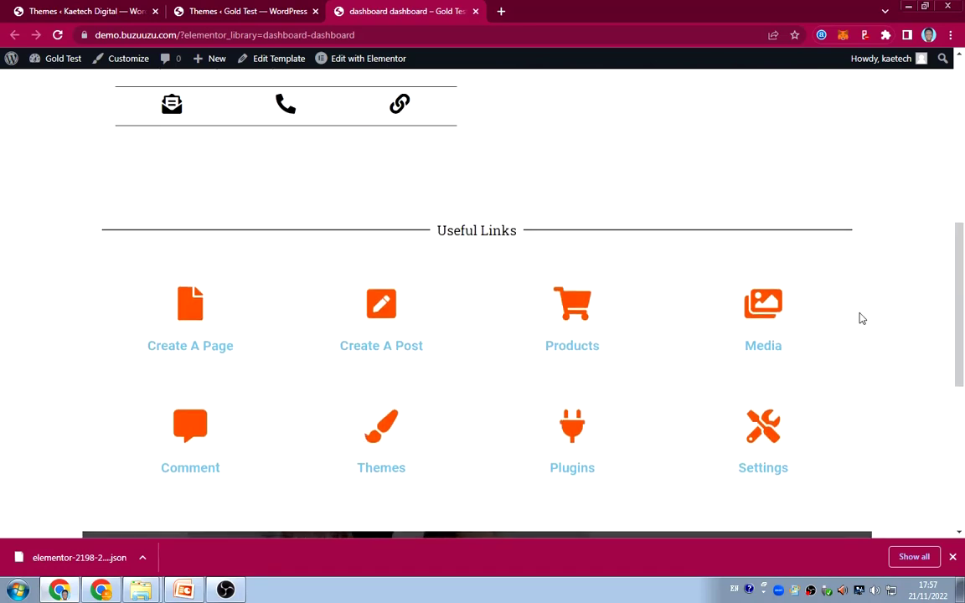
scroll(862, 319, up, 3)
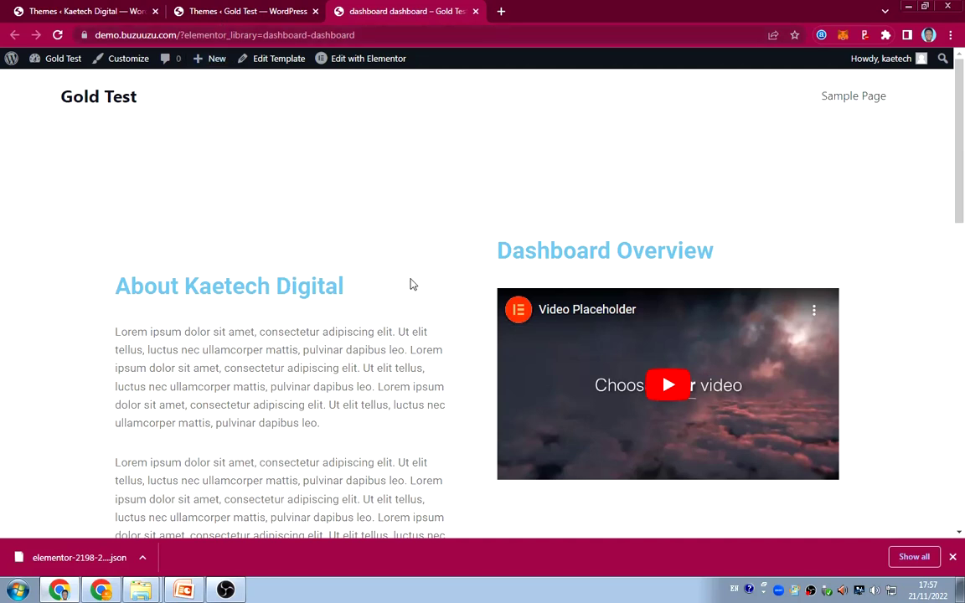
click(211, 12)
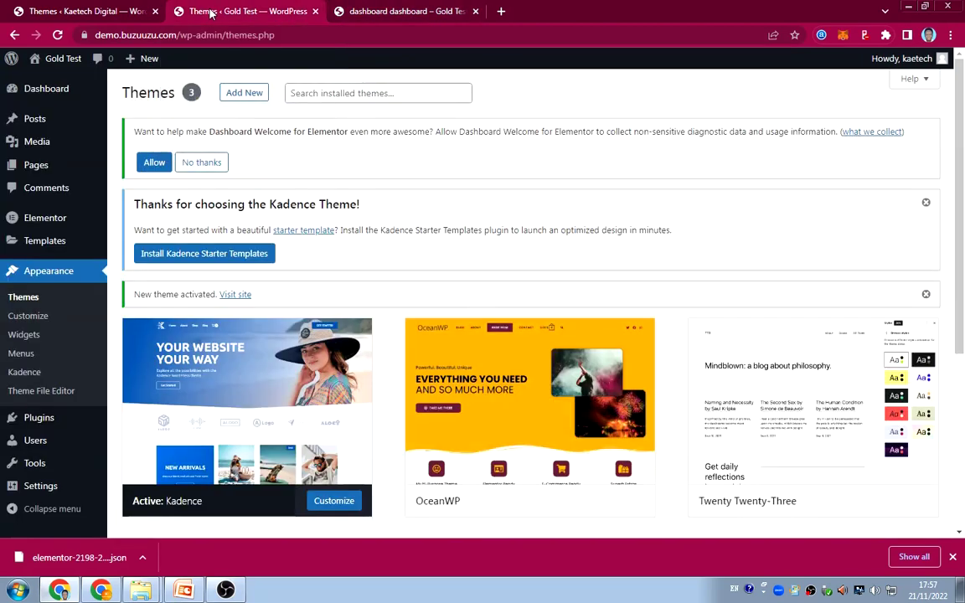
click(405, 15)
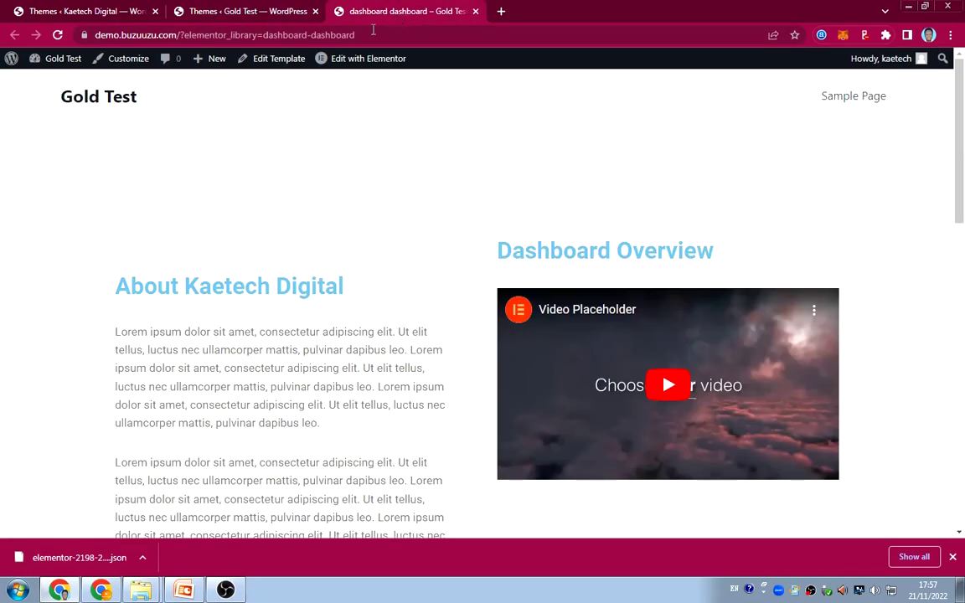
Step: Open the "dashboard dashboard" template in the Elementor editor and look through its sections
mouse_move(352, 63)
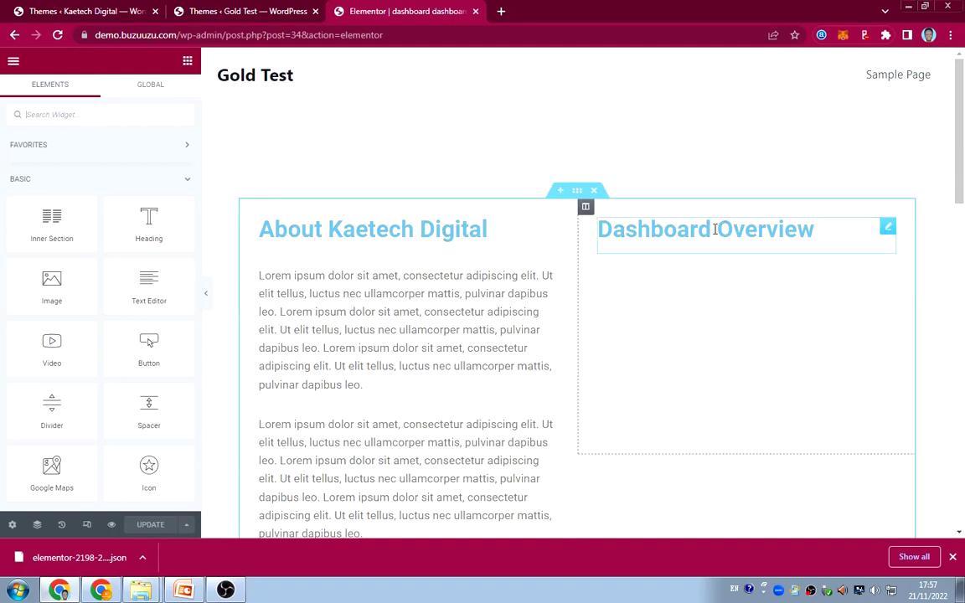
scroll(532, 338, down, 6)
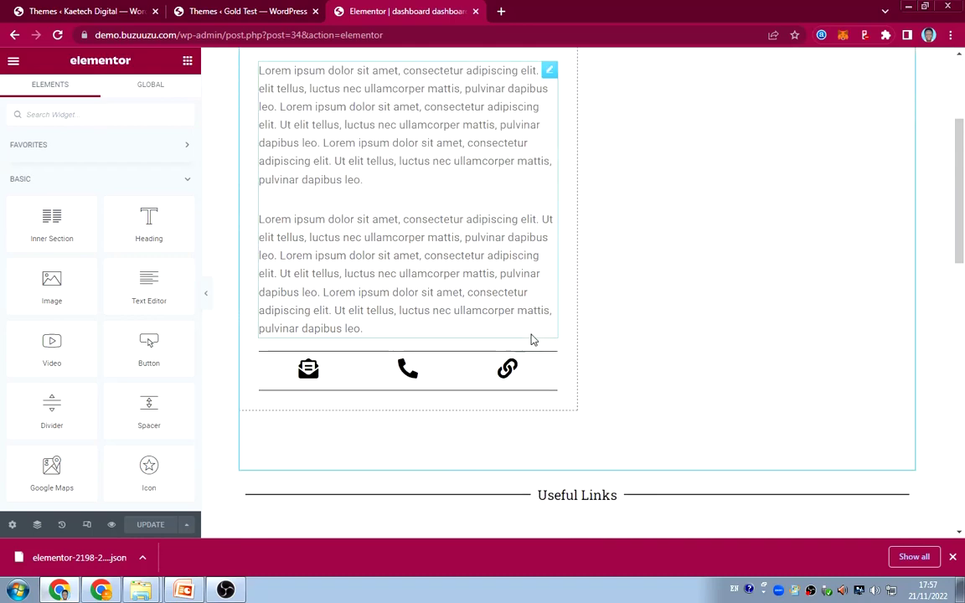
scroll(529, 335, down, 5)
scroll(531, 327, down, 3)
scroll(528, 327, up, 4)
scroll(527, 327, up, 3)
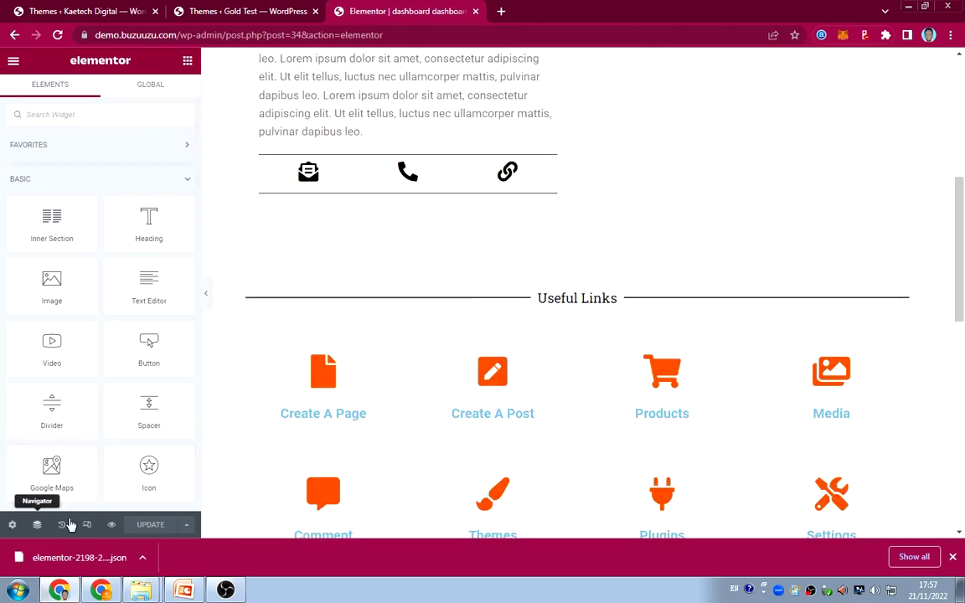
Step: Change the template's page layout to Elementor Canvas and update the template
click(953, 557)
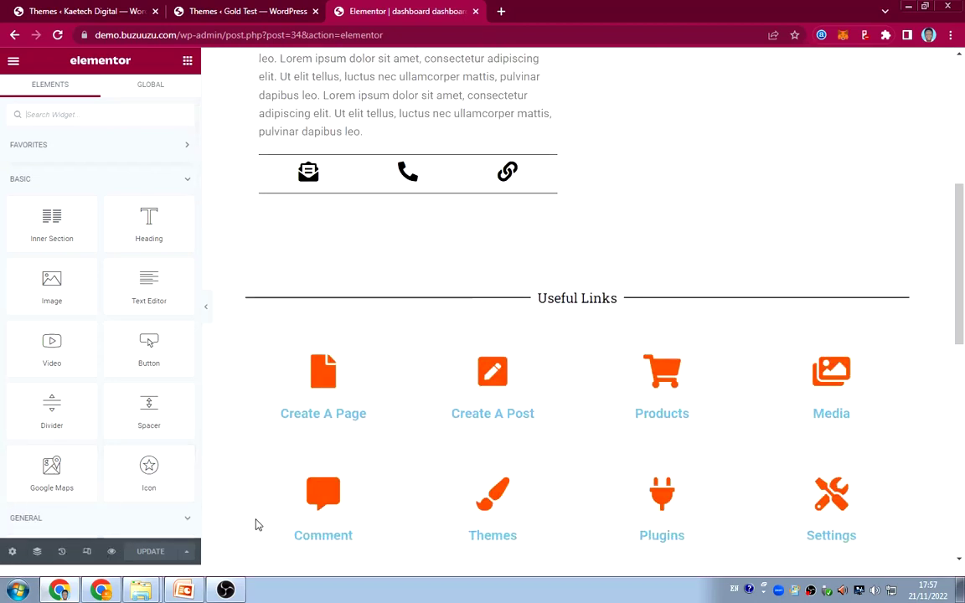
click(13, 564)
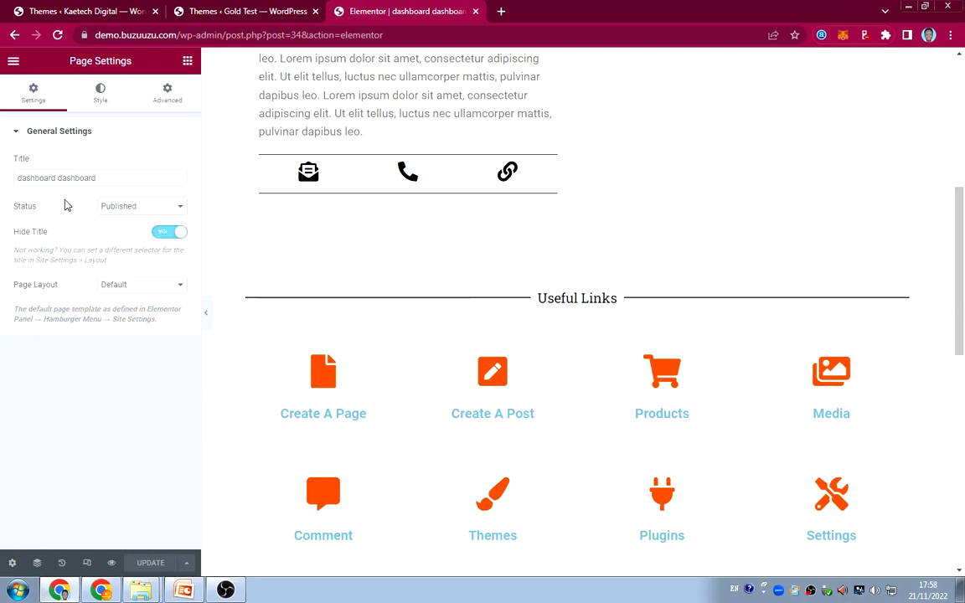
click(143, 285)
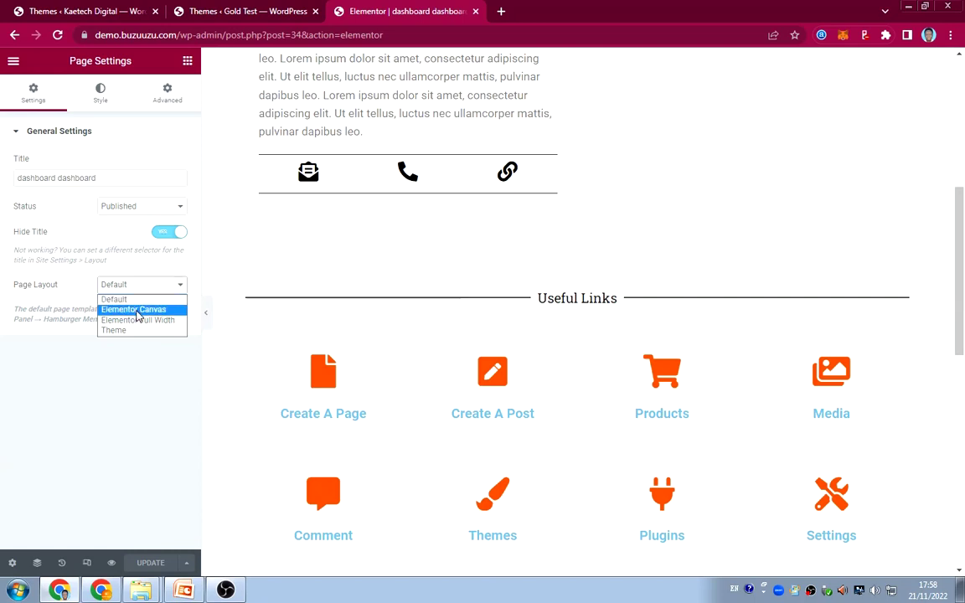
click(147, 314)
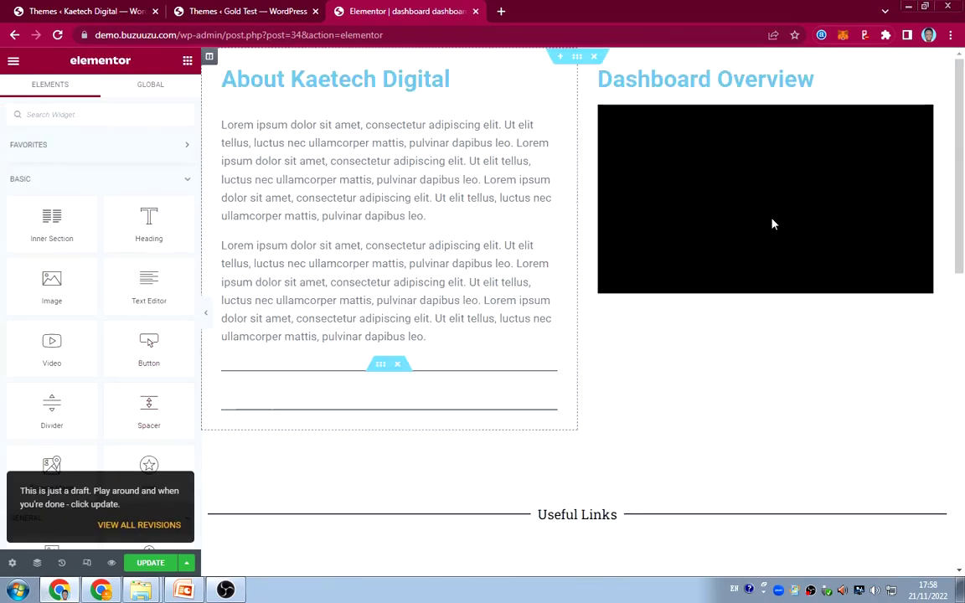
click(154, 563)
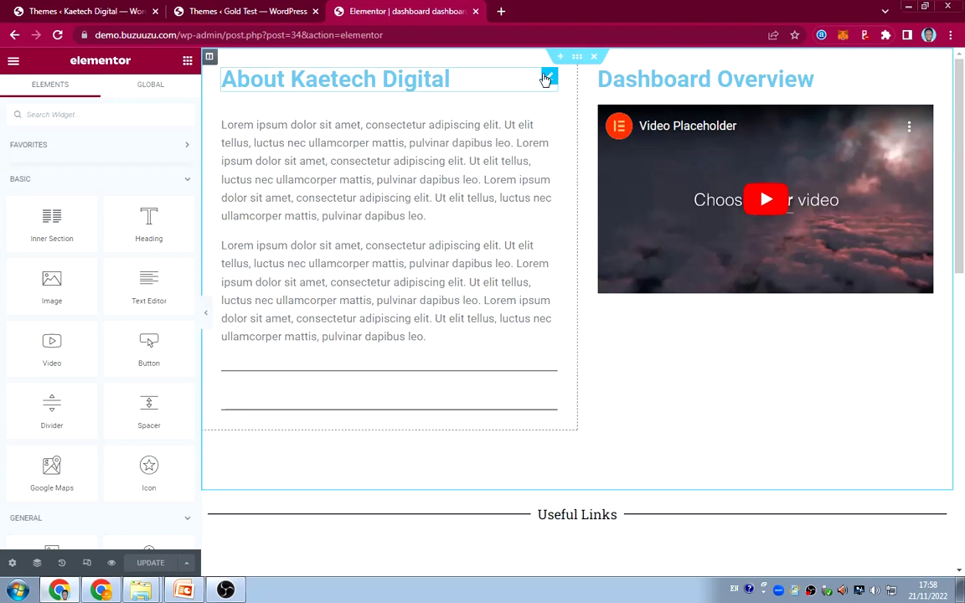
Step: Set the text color of the "About Kaetech Digital" heading to black, #000000
click(546, 78)
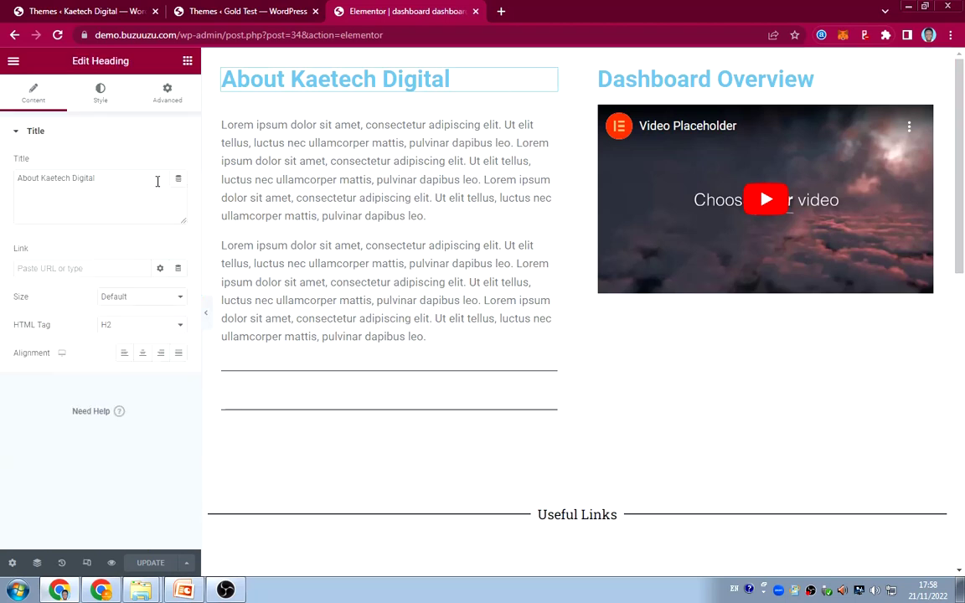
click(101, 99)
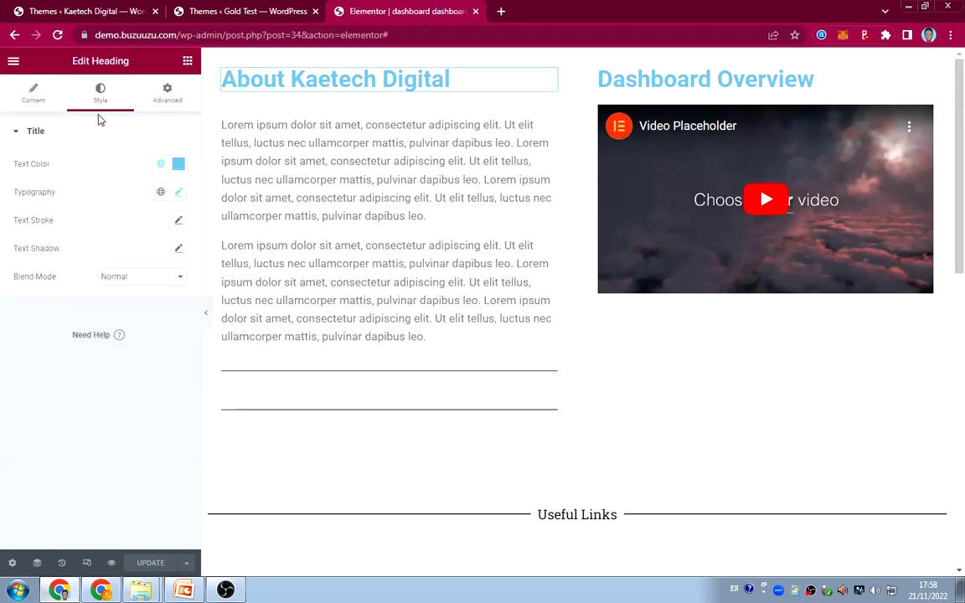
click(178, 165)
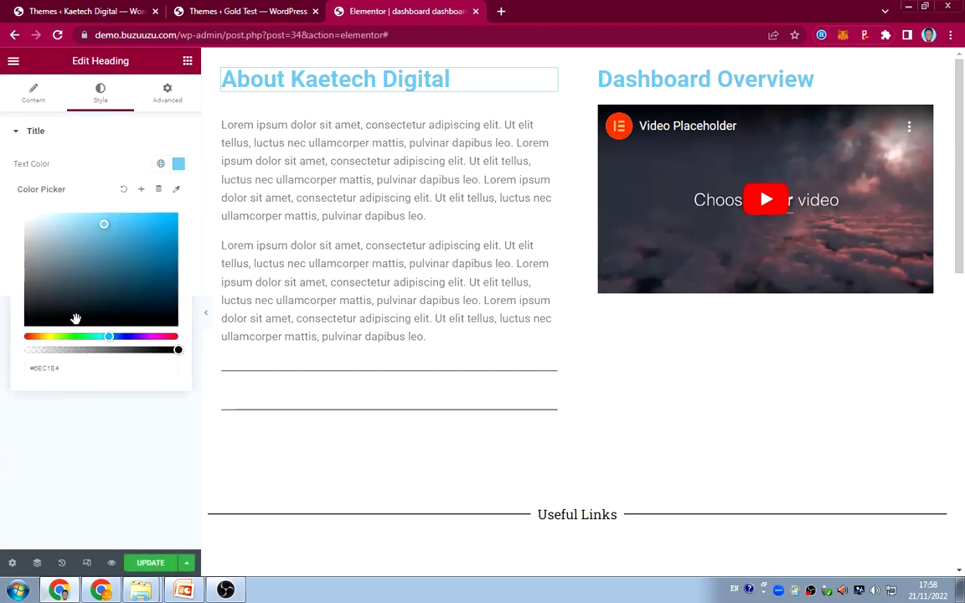
drag(30, 310, 8, 345)
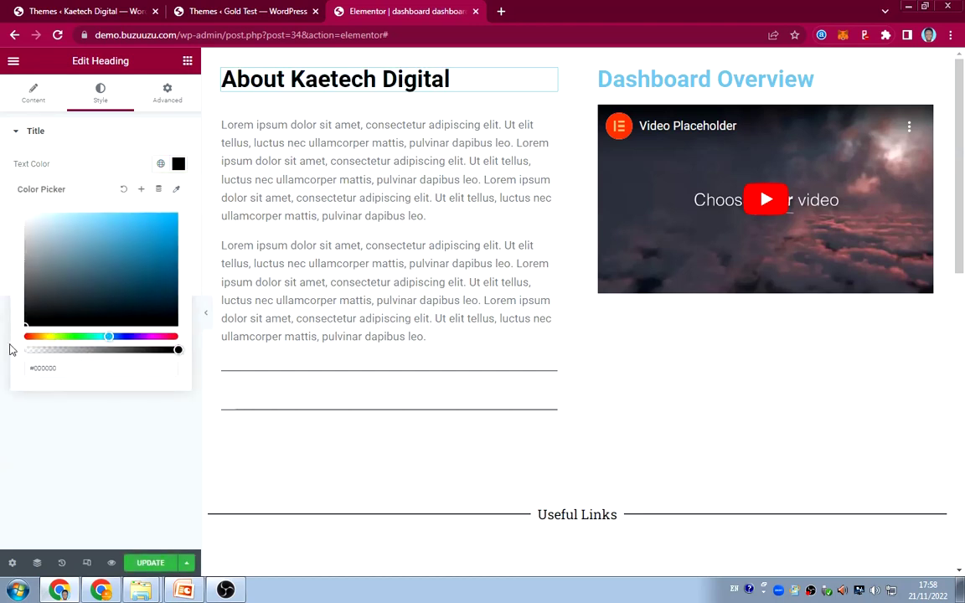
Step: Set the text color of the "Dashboard Overview" heading to black, #000000
click(926, 76)
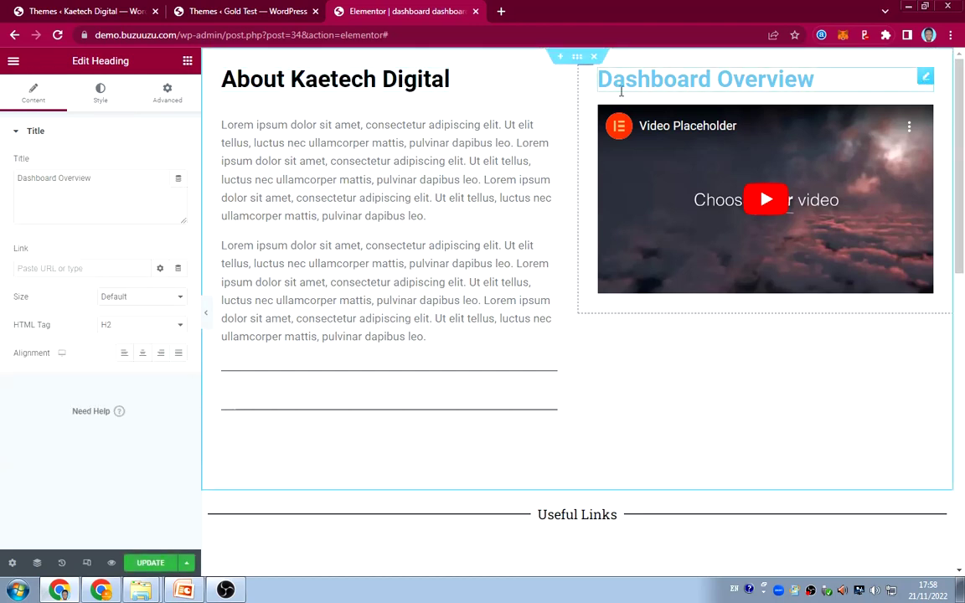
click(102, 93)
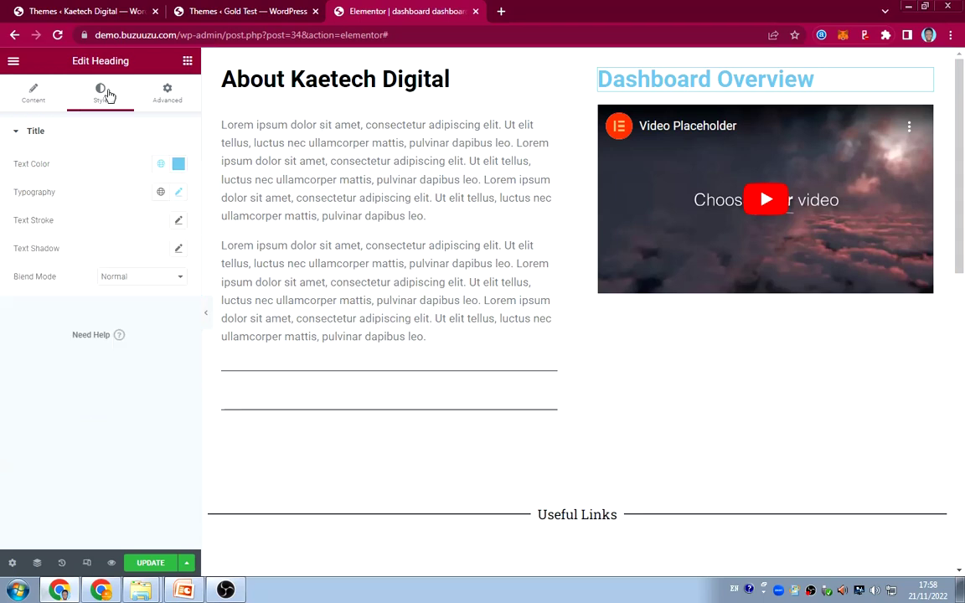
click(177, 164)
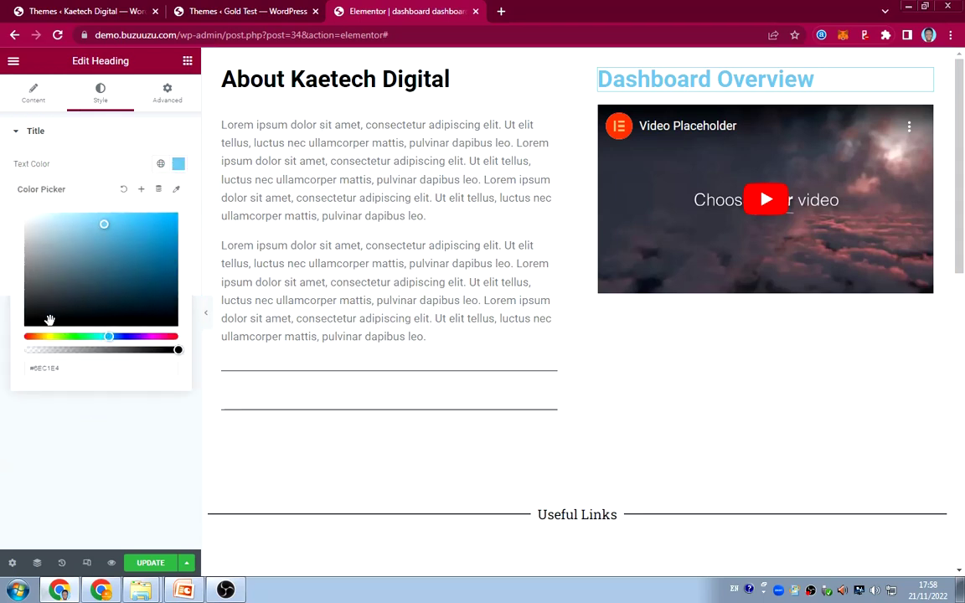
drag(23, 332, 4, 351)
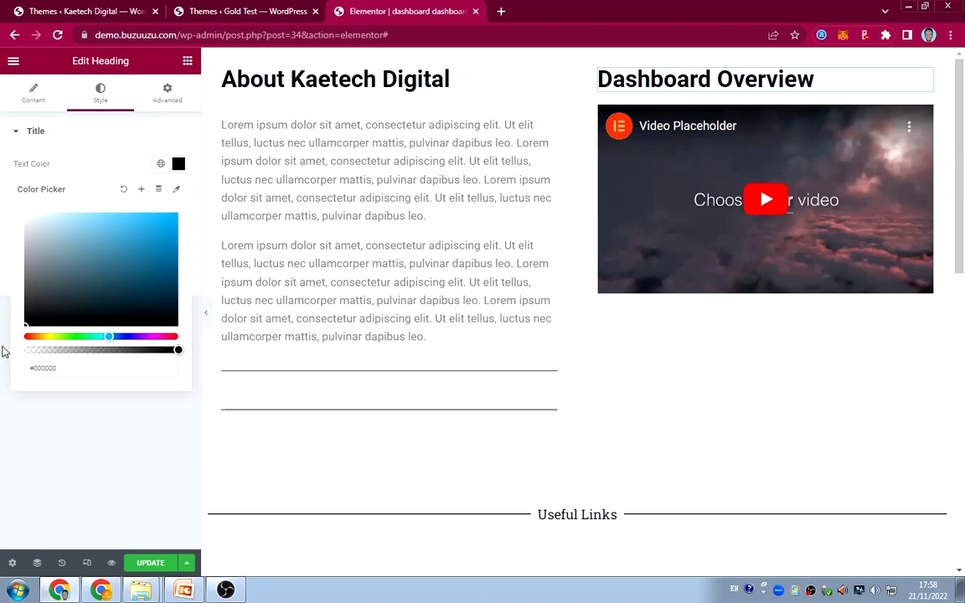
click(44, 460)
Step: Examine the style settings of the envelope icon below the "About Kaetech Digital" text and look over the surrounding sections
scroll(448, 351, down, 3)
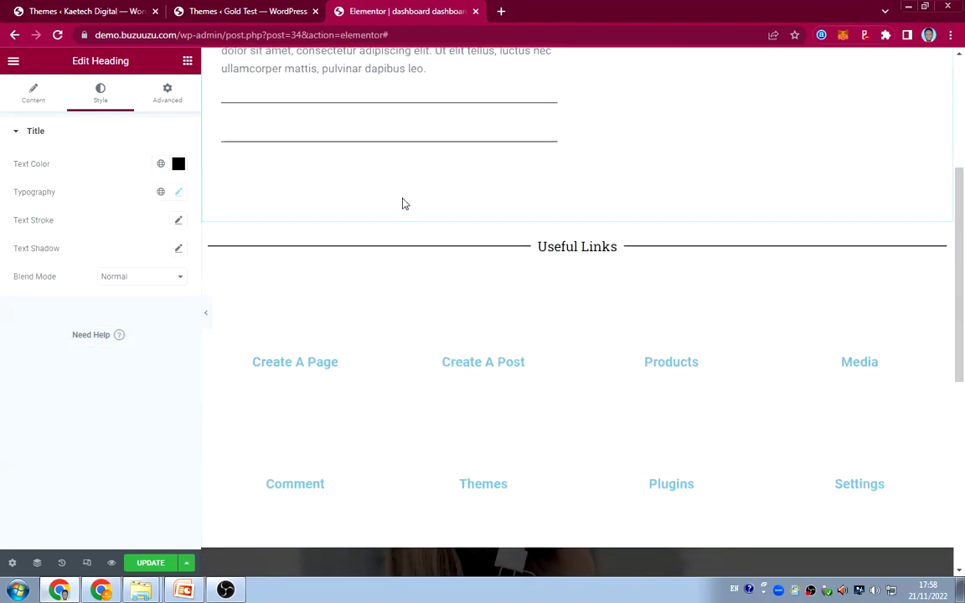
scroll(400, 196, up, 2)
scroll(402, 202, up, 2)
scroll(402, 201, down, 2)
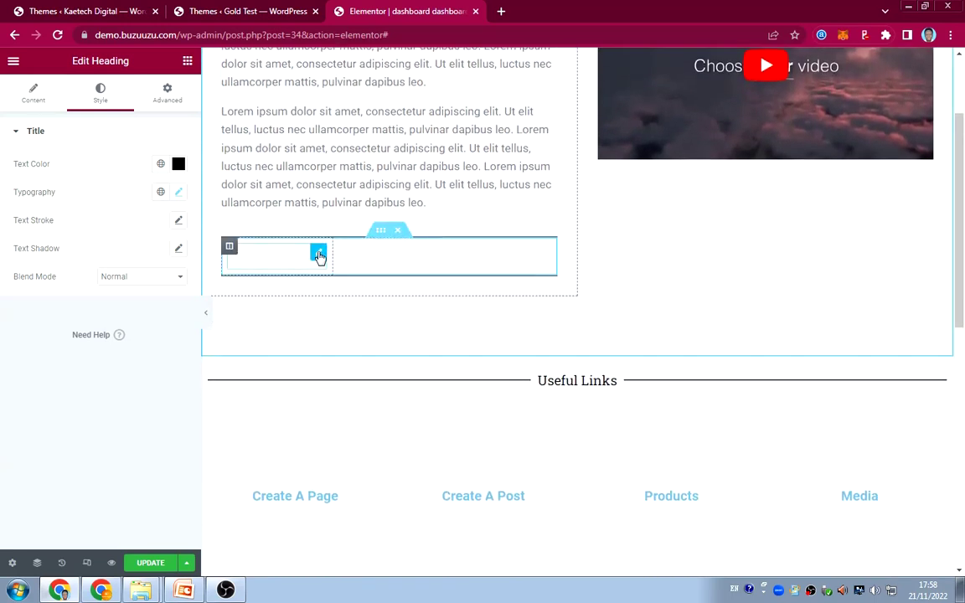
click(318, 254)
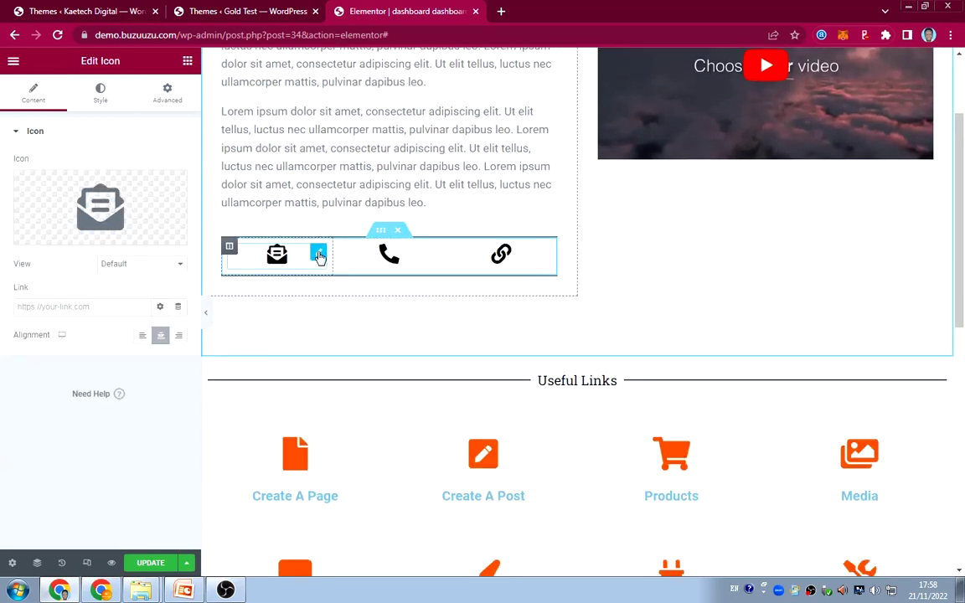
click(101, 93)
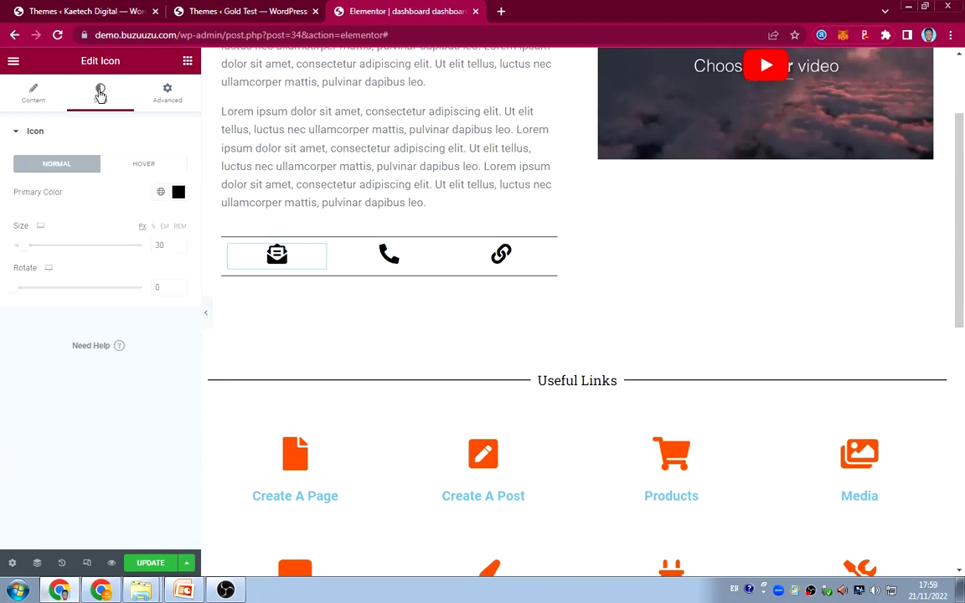
scroll(457, 317, down, 3)
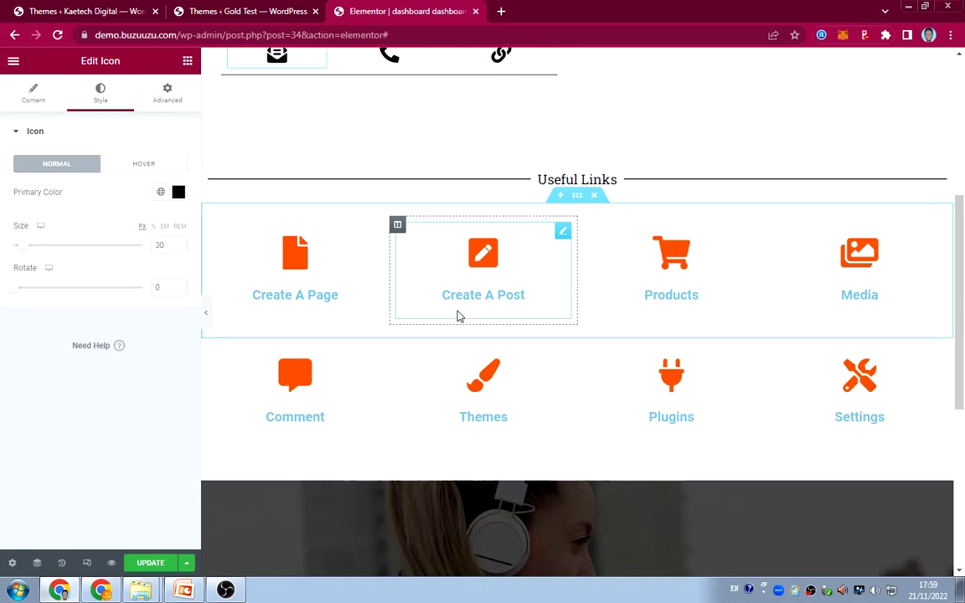
scroll(430, 275, up, 4)
Step: Set the title color of the "Create A Page" icon box under Useful Links to black
scroll(429, 273, down, 3)
scroll(429, 275, down, 2)
click(373, 166)
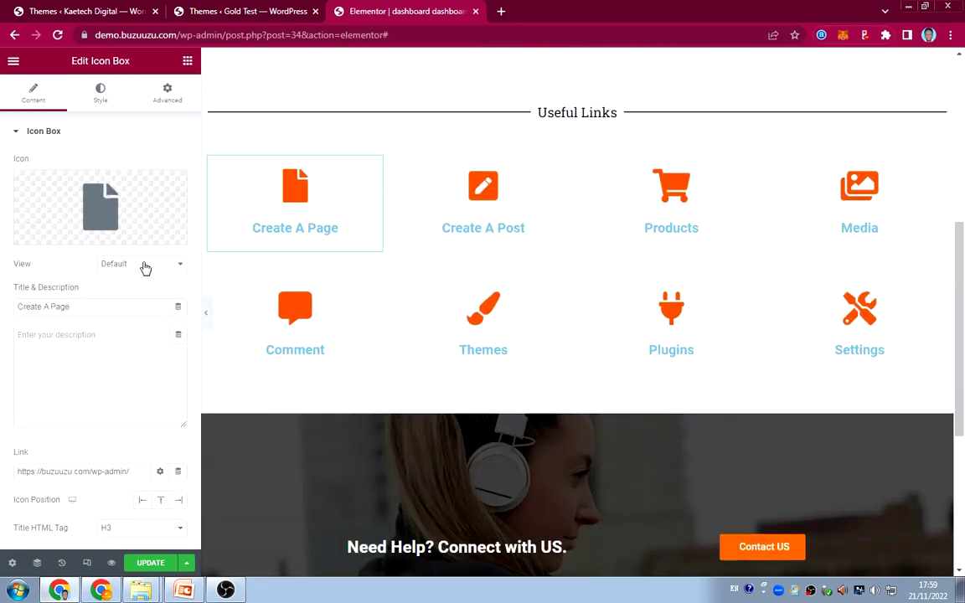
click(98, 92)
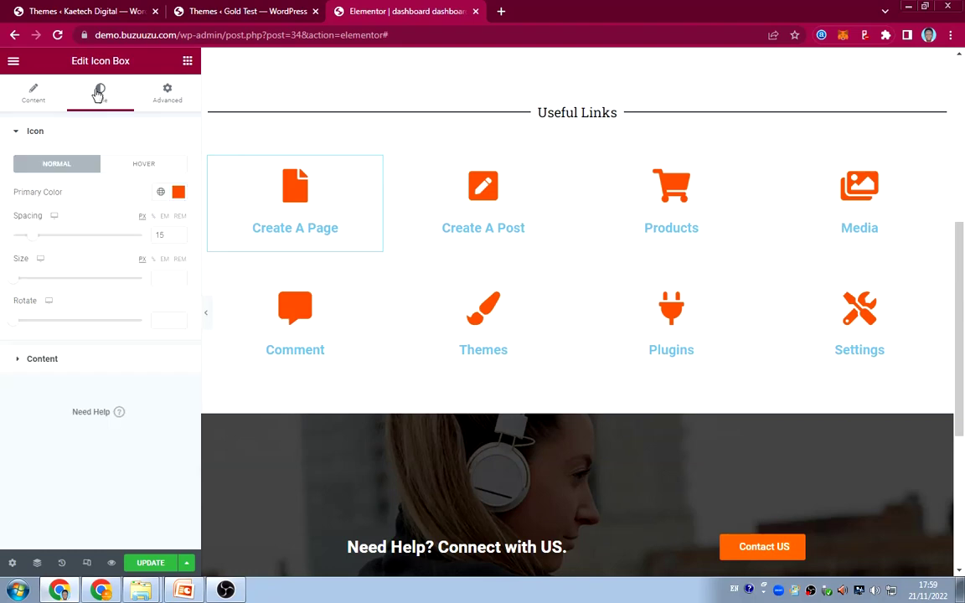
click(94, 362)
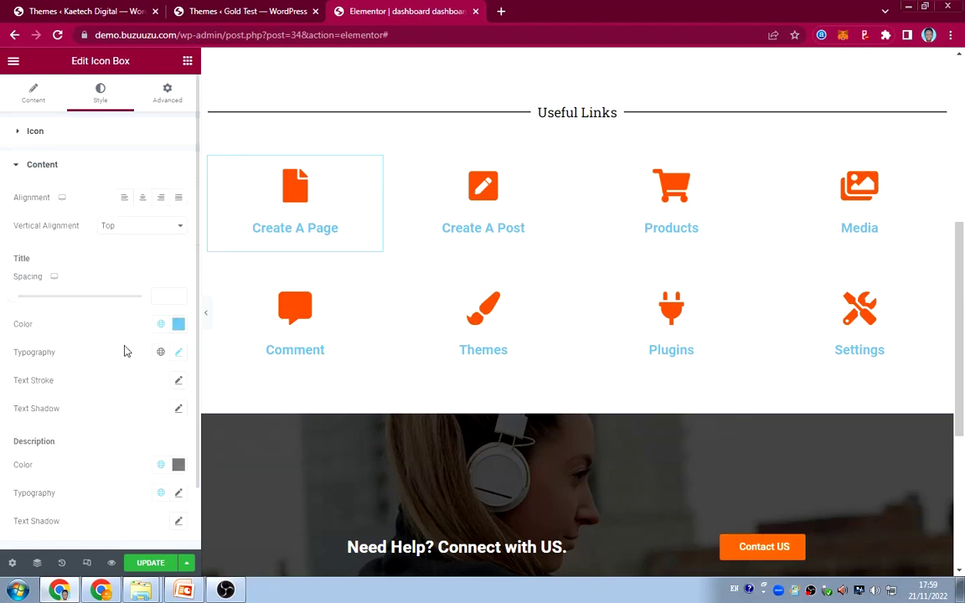
click(178, 323)
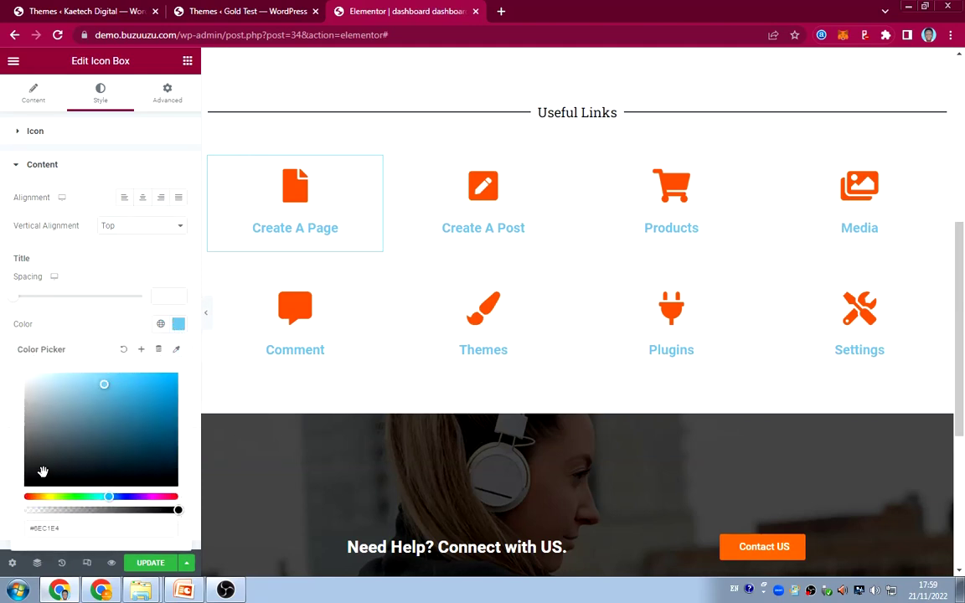
drag(41, 469, 4, 473)
click(116, 324)
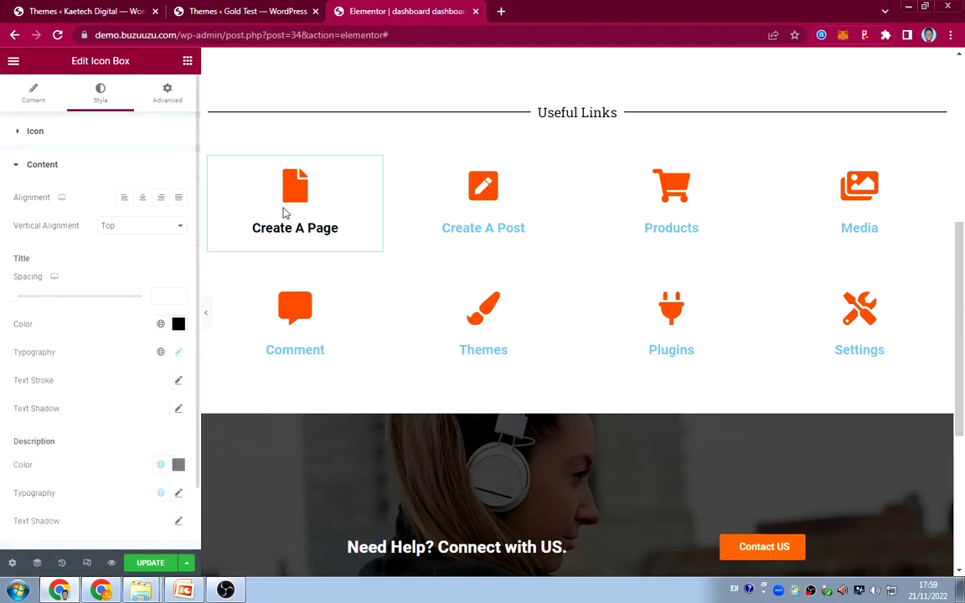
Step: Copy the "Create A Page" icon box and paste its style onto the Create A Post, Products and Media icon boxes
right_click(376, 165)
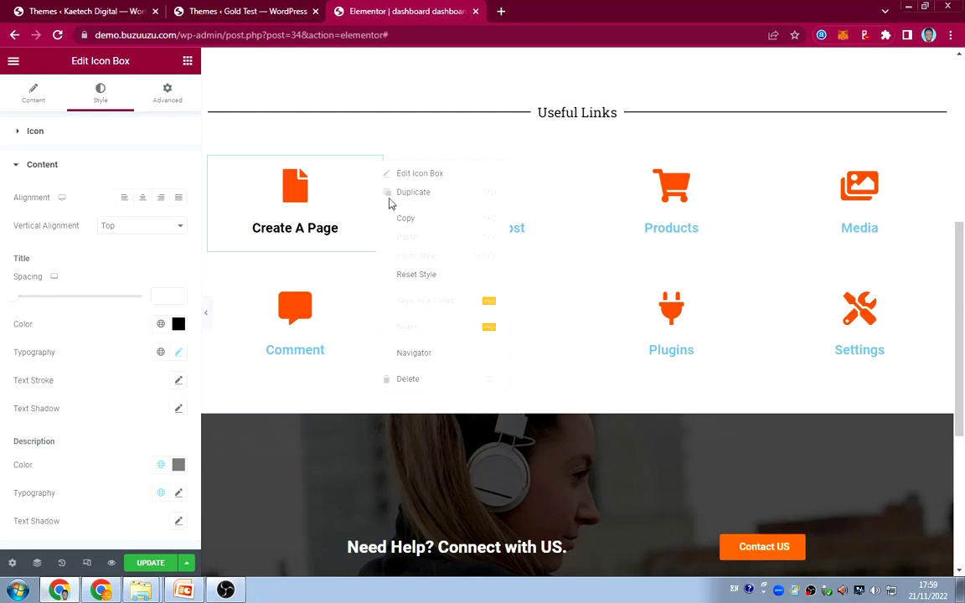
click(405, 219)
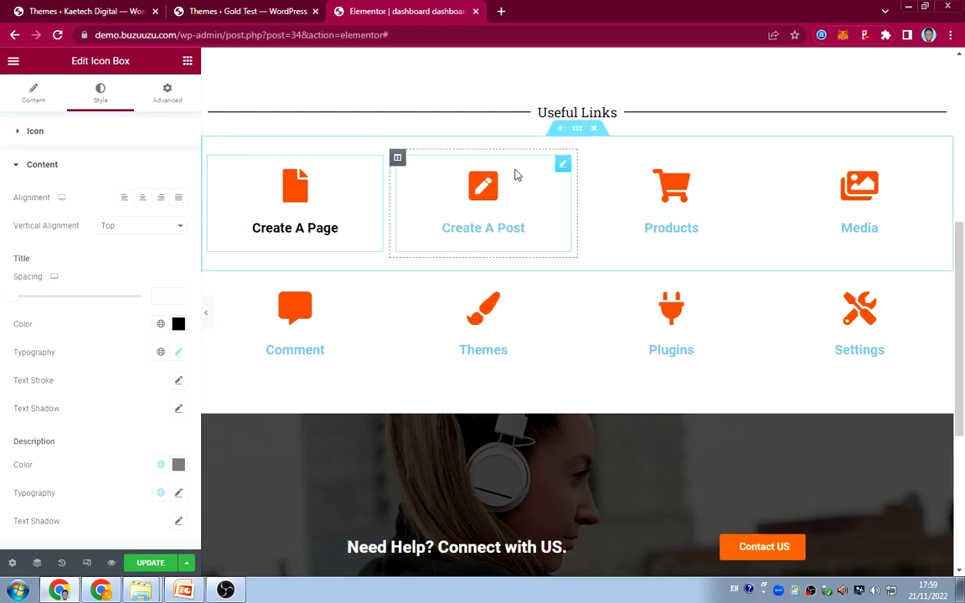
right_click(564, 166)
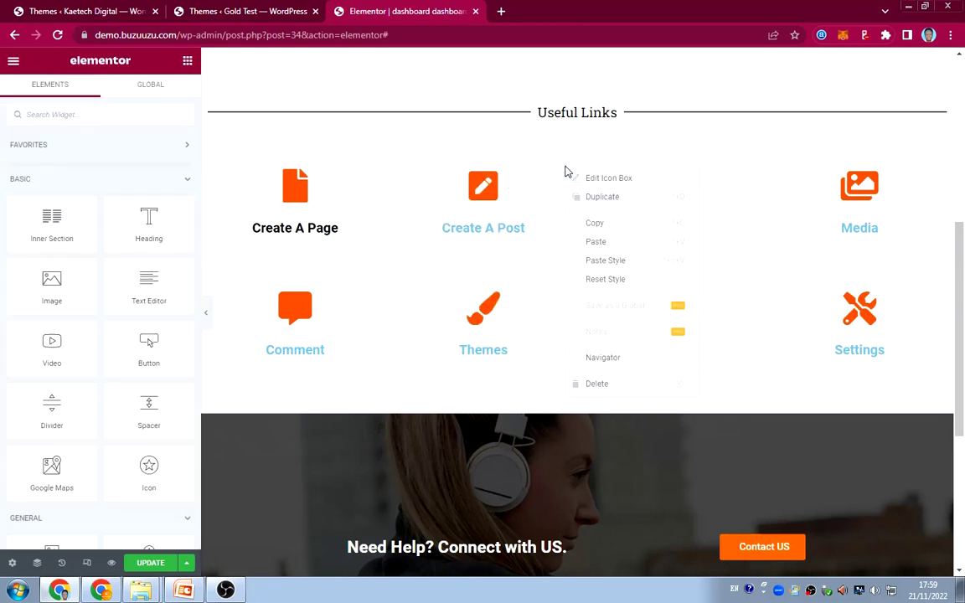
click(599, 263)
right_click(749, 167)
click(774, 262)
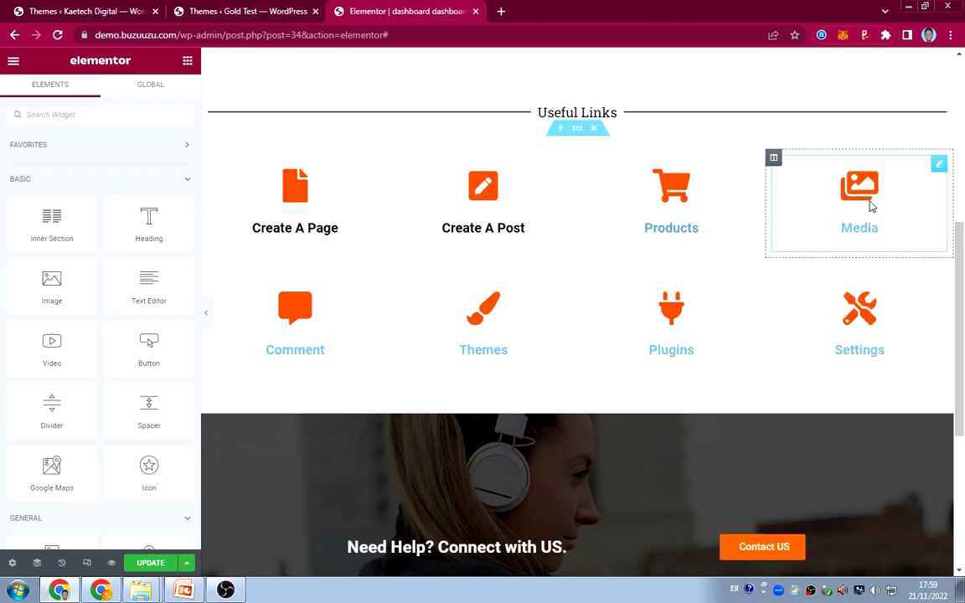
right_click(936, 165)
click(897, 257)
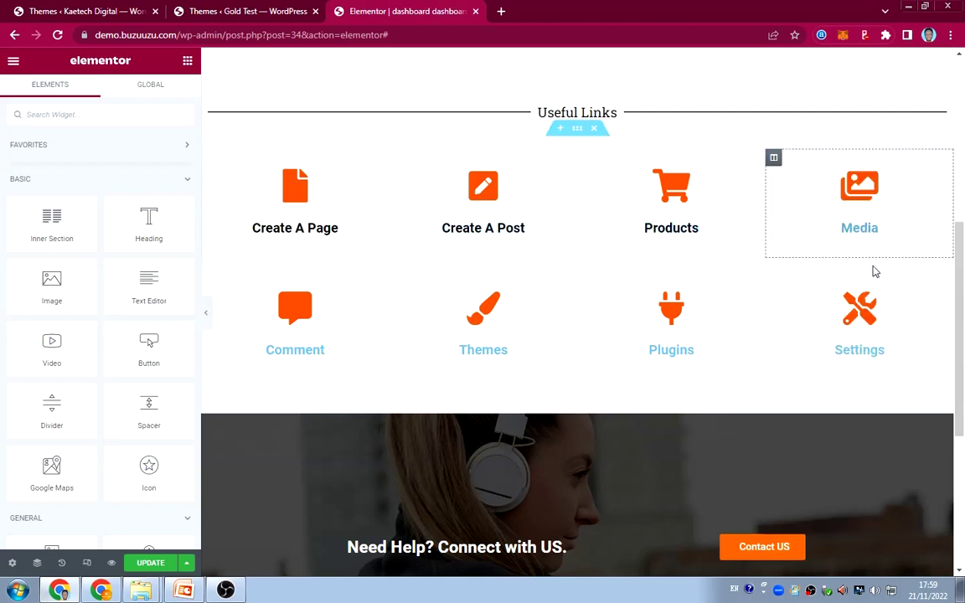
Step: Paste the copied style onto the Comment, Themes, Plugins and Settings icon boxes
right_click(374, 289)
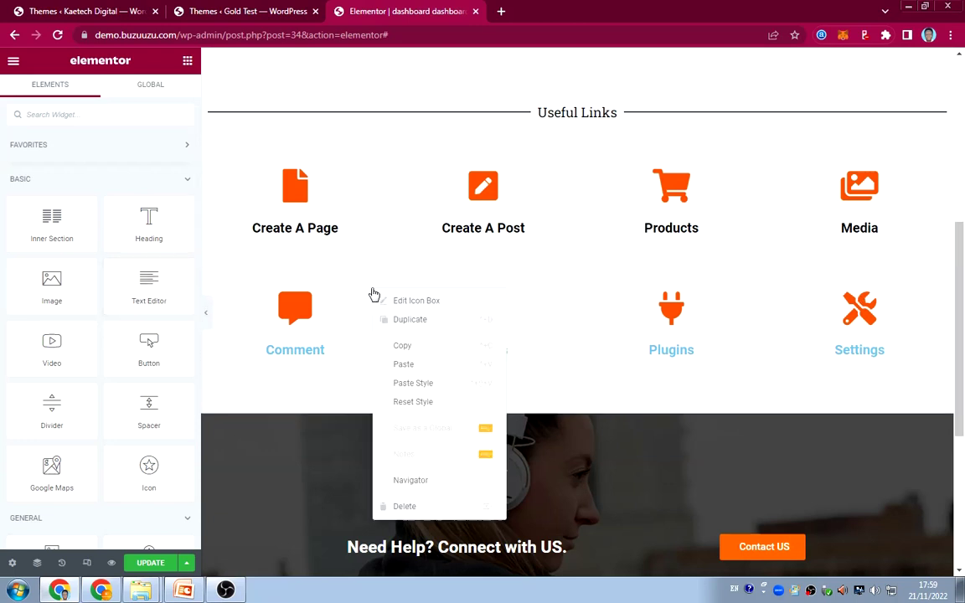
click(407, 384)
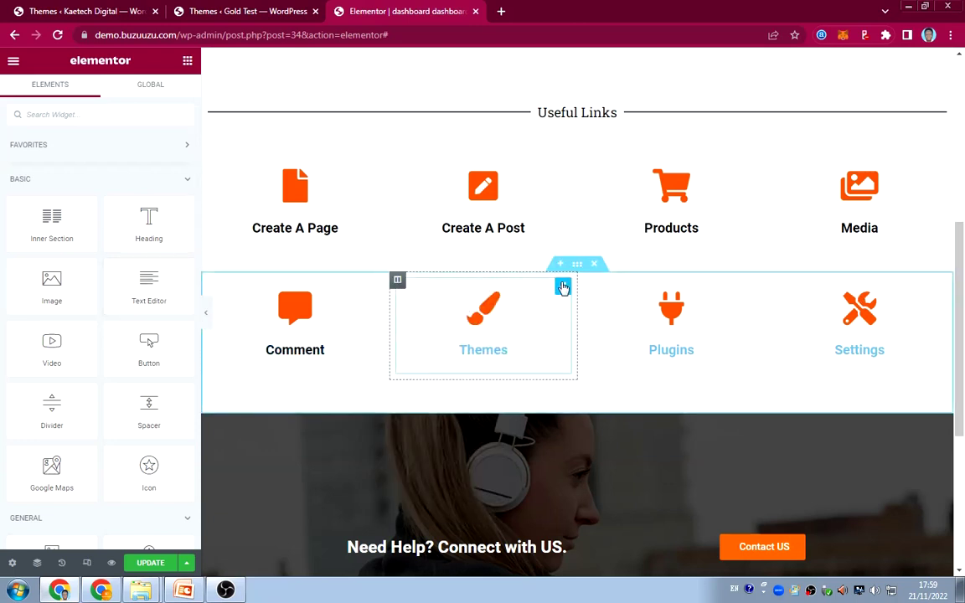
right_click(562, 287)
click(593, 376)
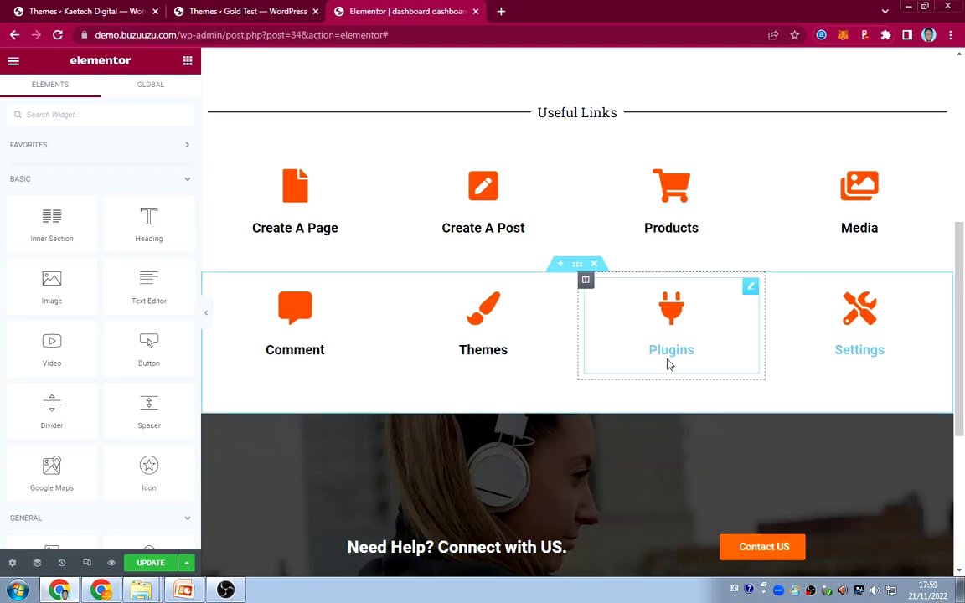
right_click(749, 289)
click(786, 378)
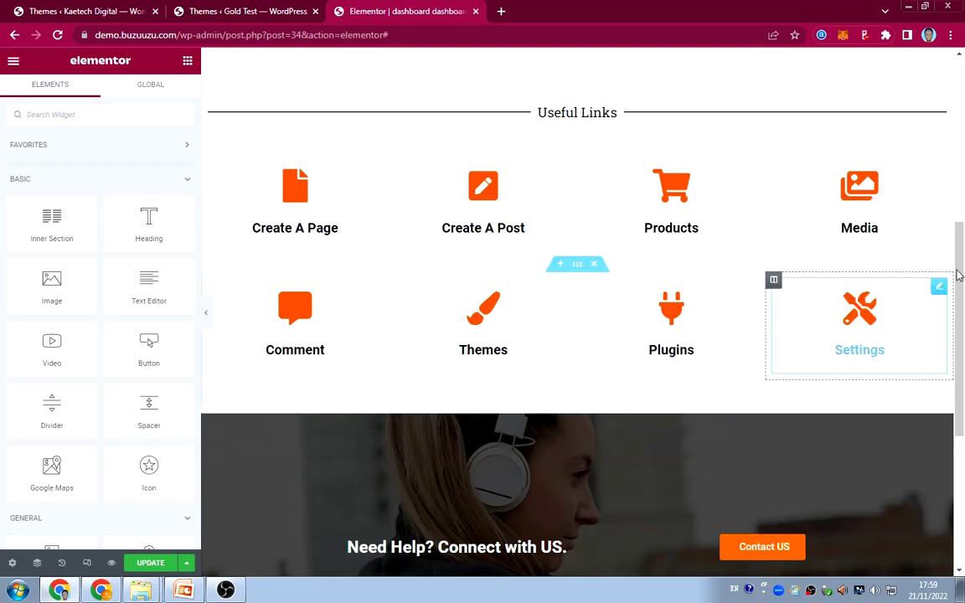
right_click(936, 300)
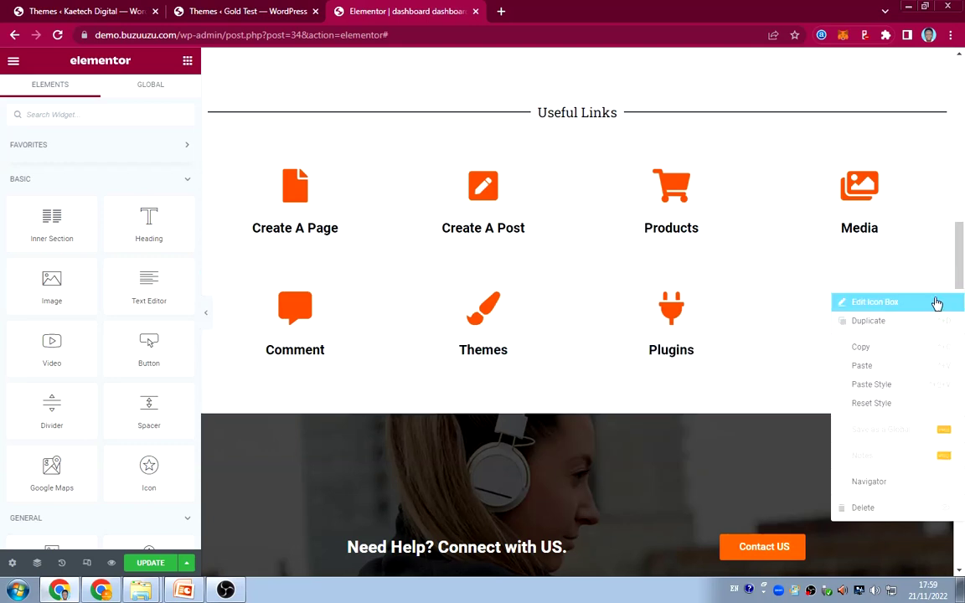
click(896, 385)
Step: Check the template's sections from the Contact US banner up to the headings and update the template
scroll(560, 355, down, 5)
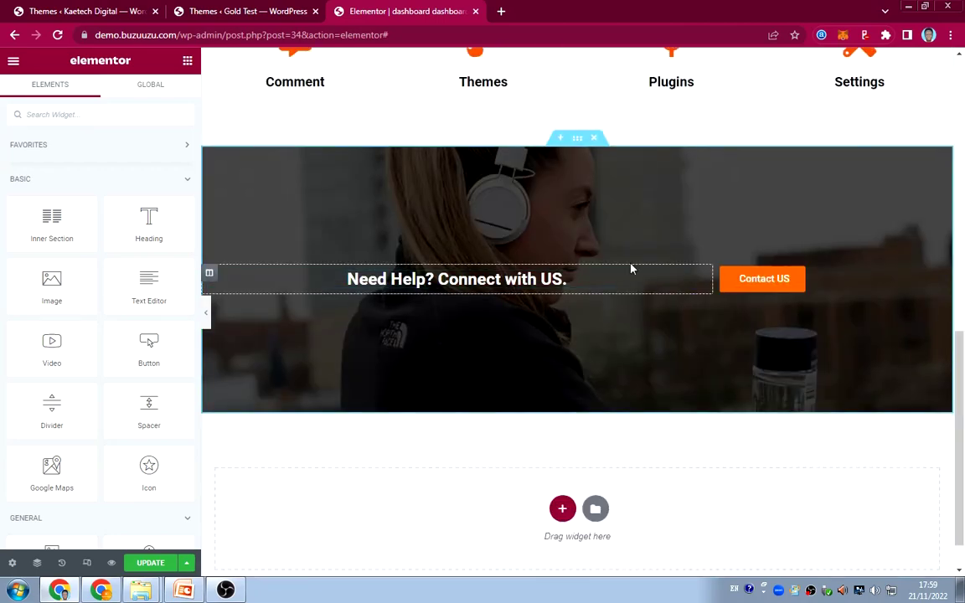
scroll(628, 266, up, 8)
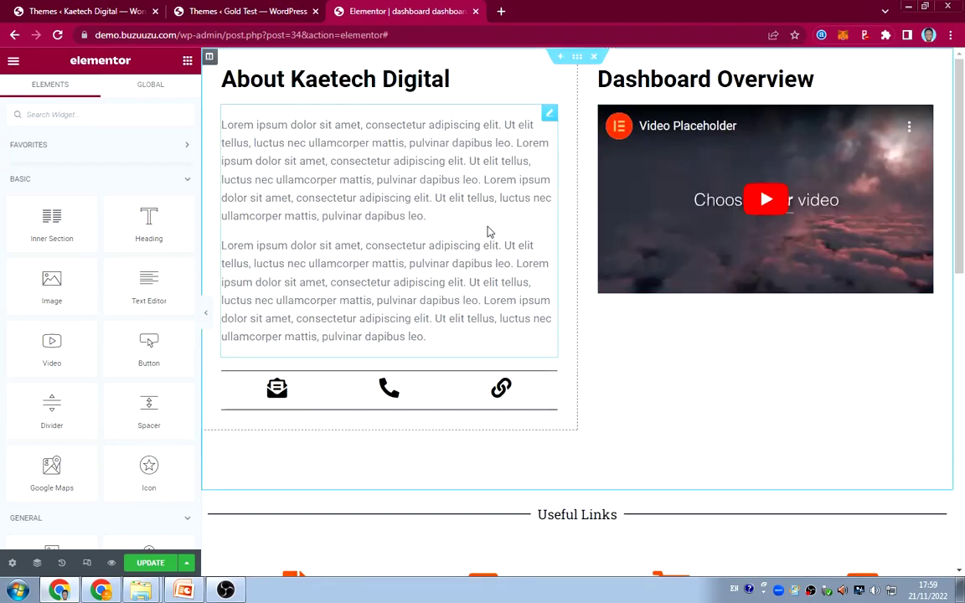
scroll(459, 313, down, 3)
scroll(460, 312, up, 3)
click(151, 562)
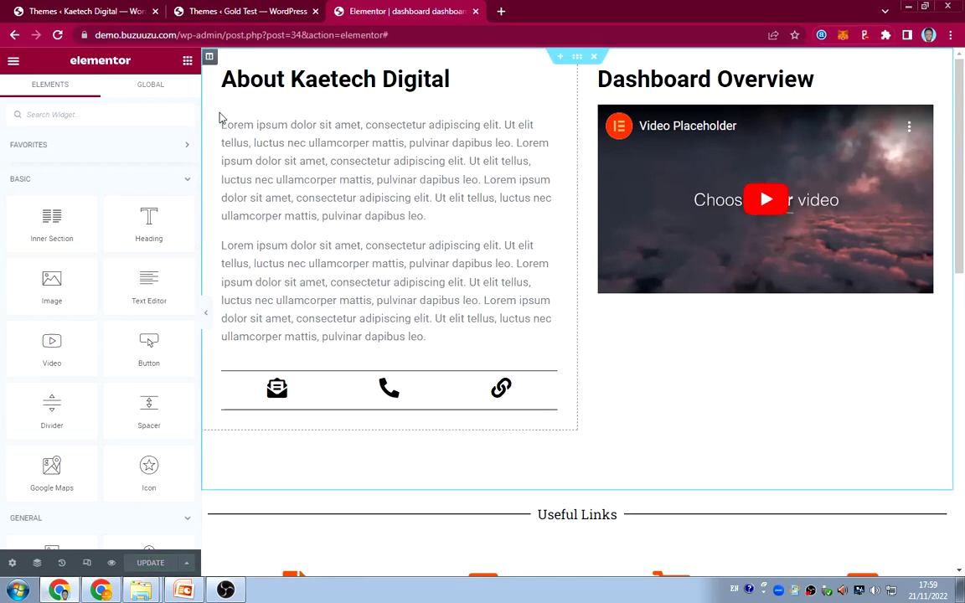
Step: Leave the editor for the published view of the dashboard template and review the whole page
click(13, 63)
click(50, 294)
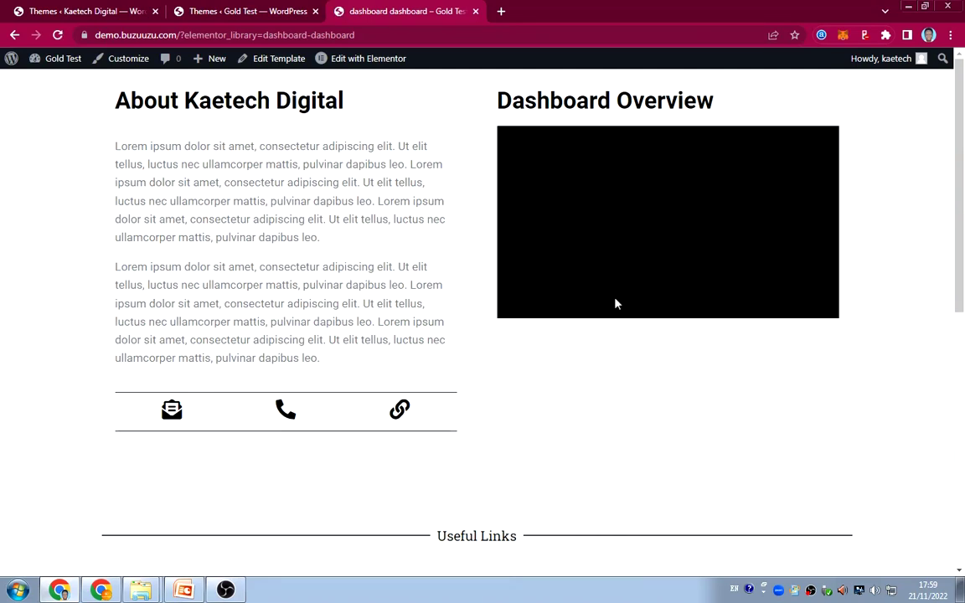
scroll(542, 437, down, 6)
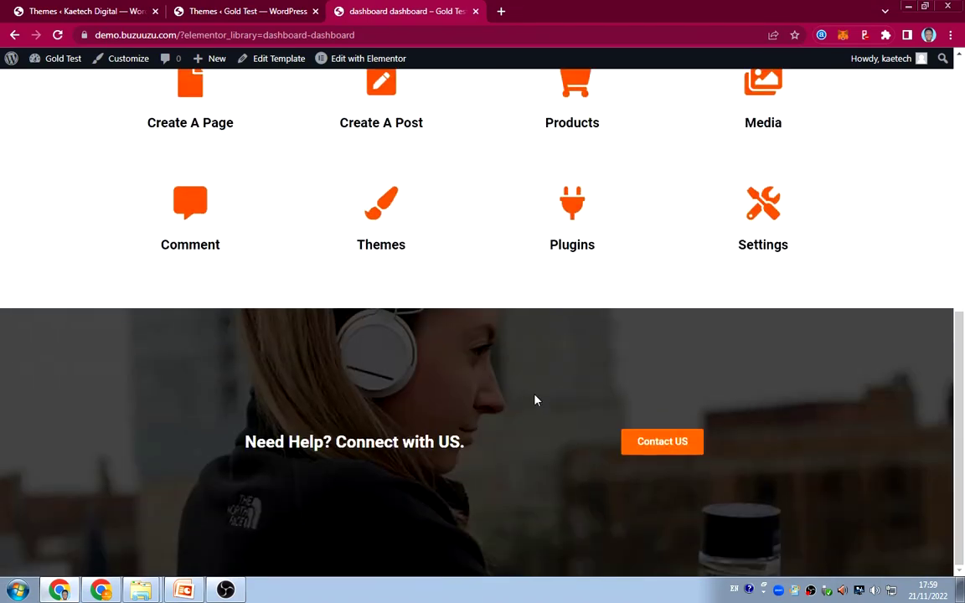
scroll(536, 391, up, 6)
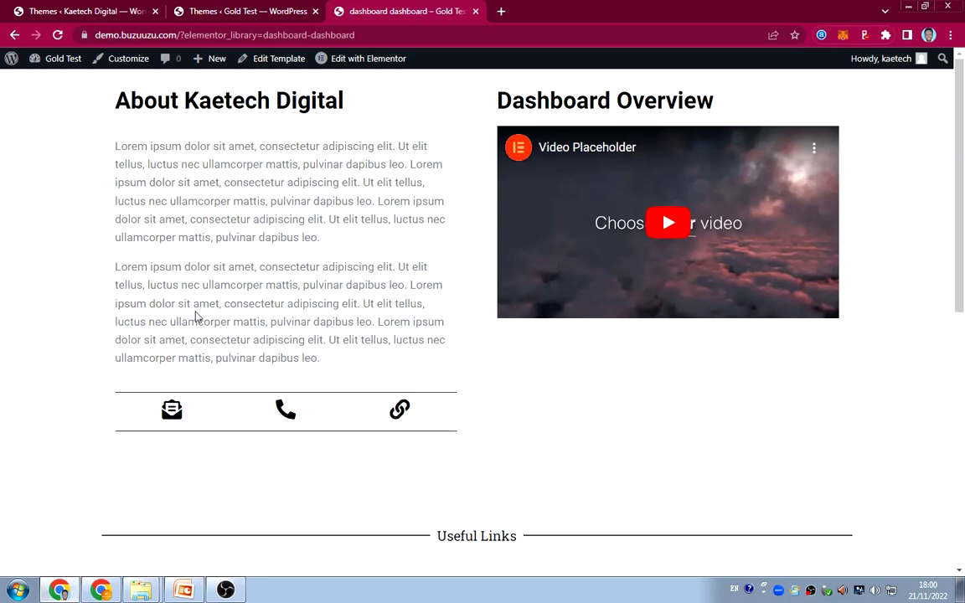
Step: Open the Dashboard home of the Kaetech Digital site to view its custom welcome panel
click(112, 15)
mouse_move(52, 90)
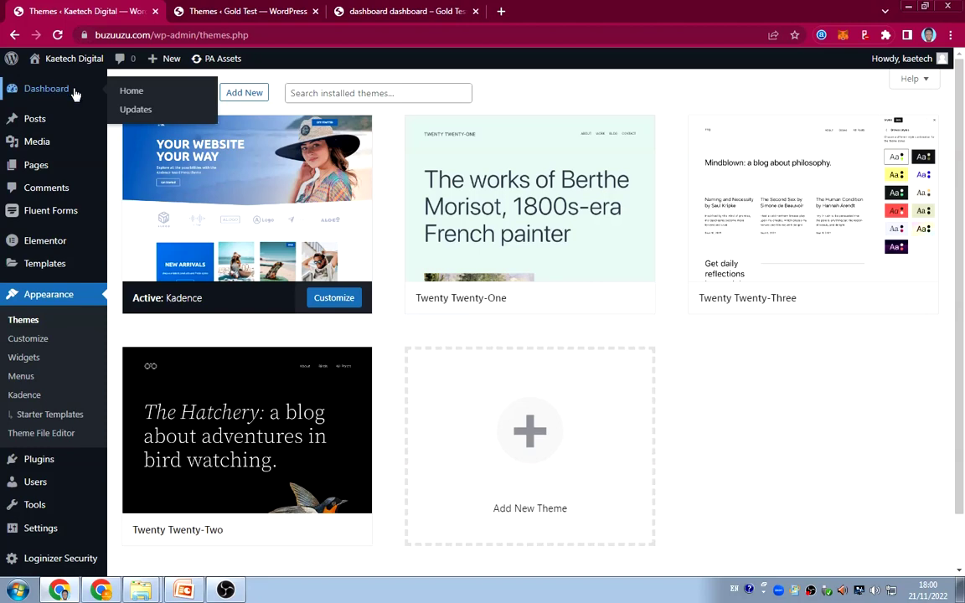
click(131, 94)
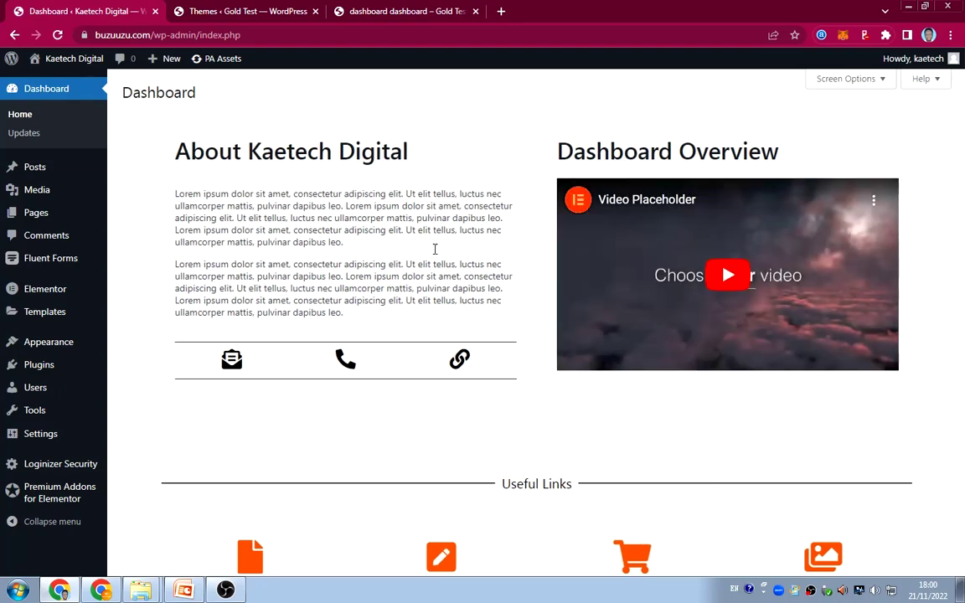
Step: Visit the Gold Test site's front page and return to its admin Dashboard to examine the default welcome panel
click(262, 9)
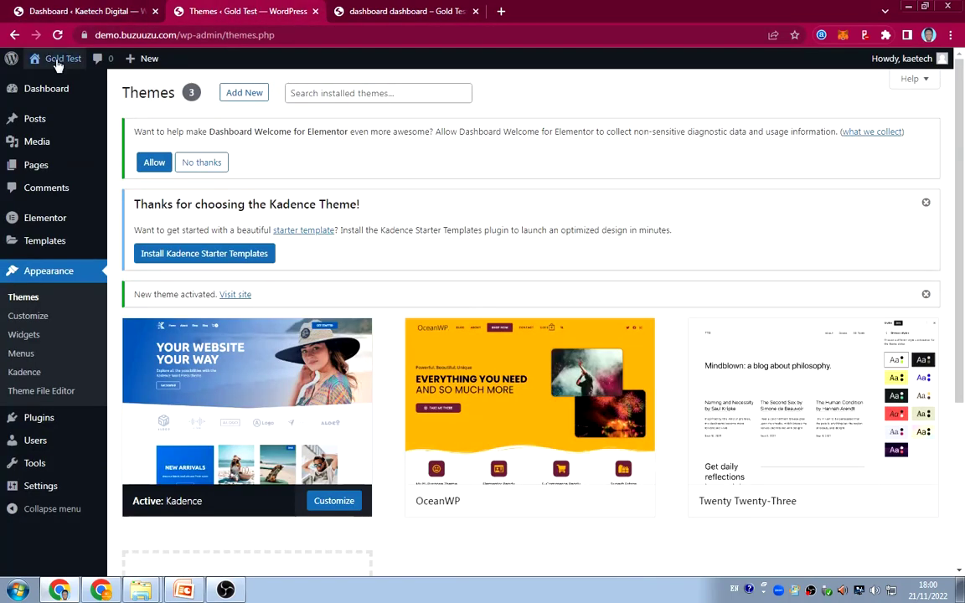
mouse_move(52, 58)
click(41, 82)
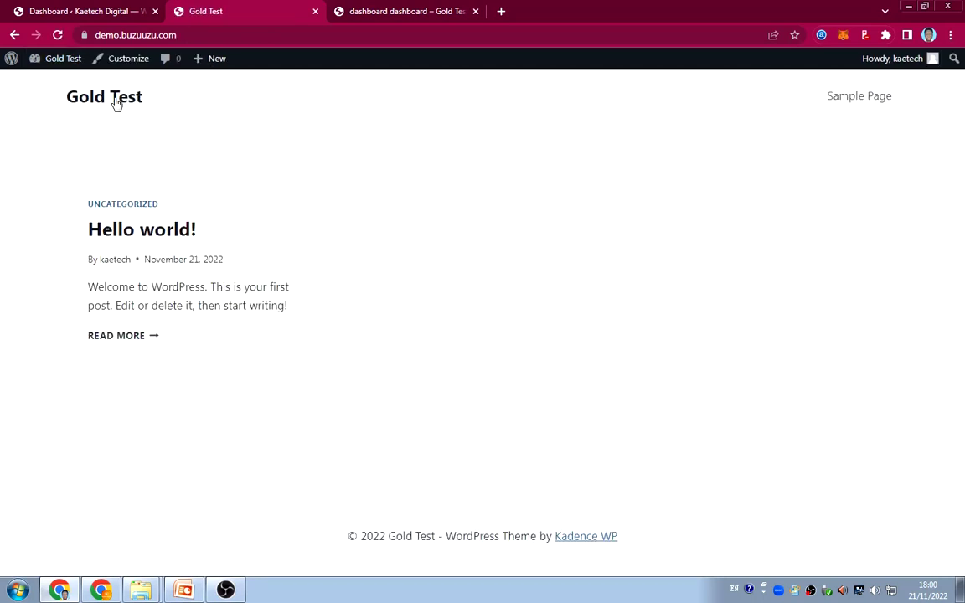
click(52, 57)
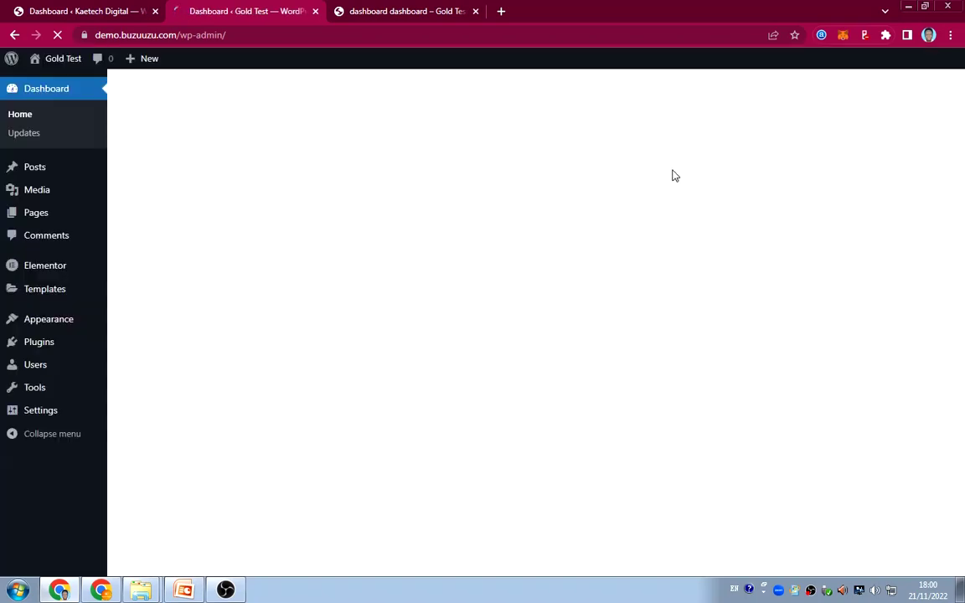
scroll(737, 383, down, 4)
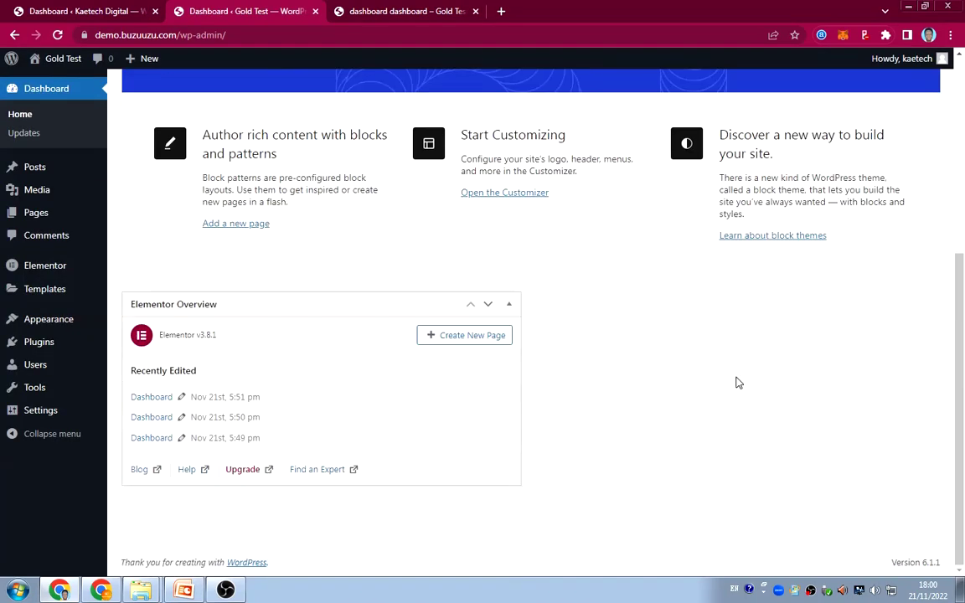
scroll(737, 382, up, 4)
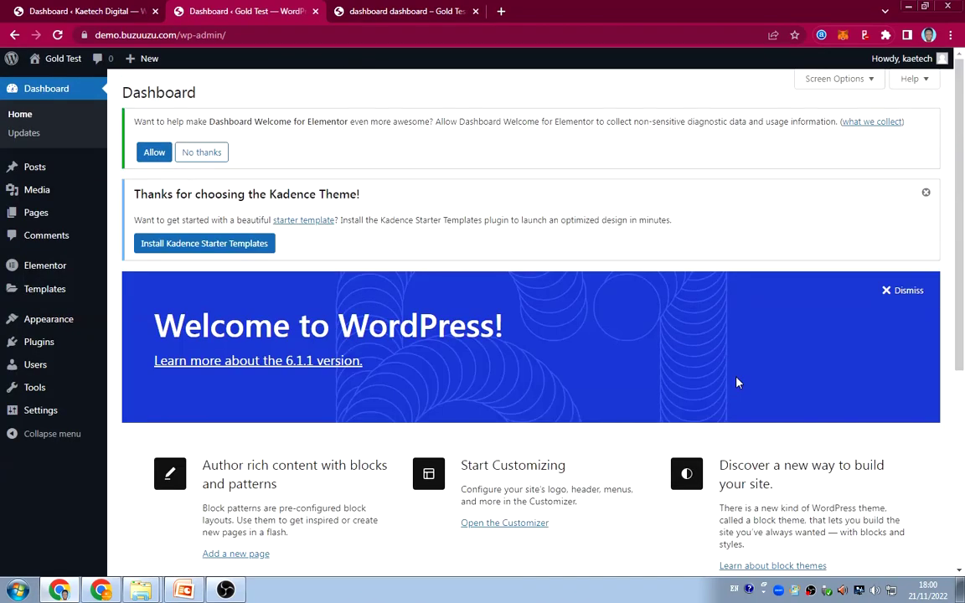
Step: Dismiss the Kadence Theme notice and decline the Dashboard Welcome for Elementor diagnostic data collection
click(925, 193)
click(199, 152)
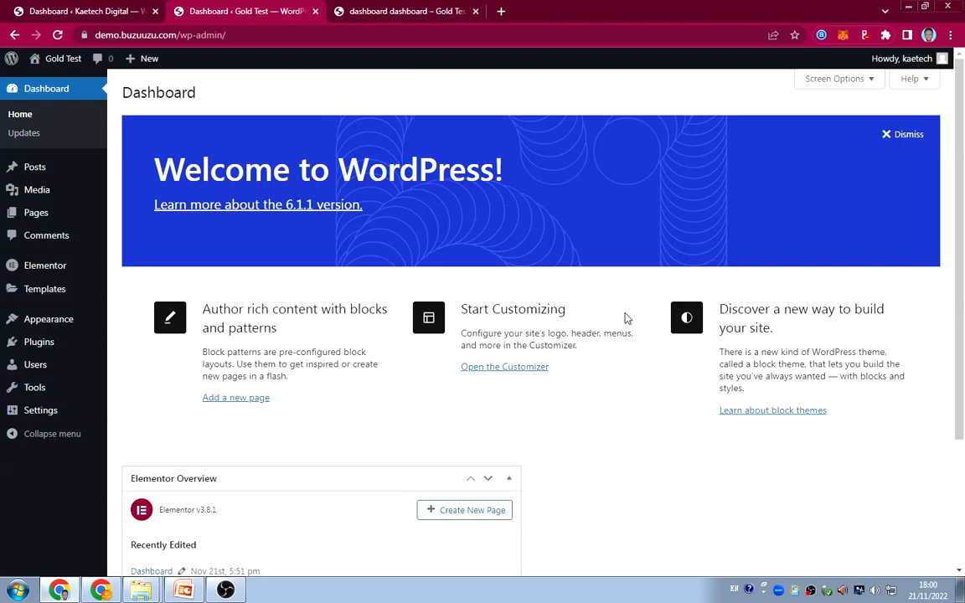
Step: Go back to the Kaetech Digital site's Dashboard to compare its custom welcome panel
click(95, 12)
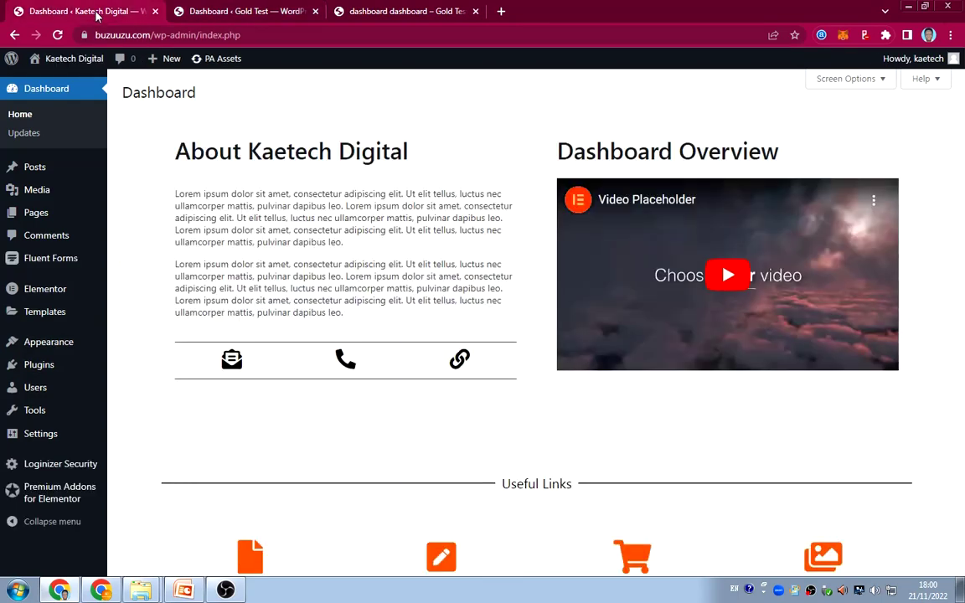
Step: In the Gold Test site's Dashboard Welcome for Elementor settings, assign the "dashboard dashboard" template to the Administrator role
click(253, 11)
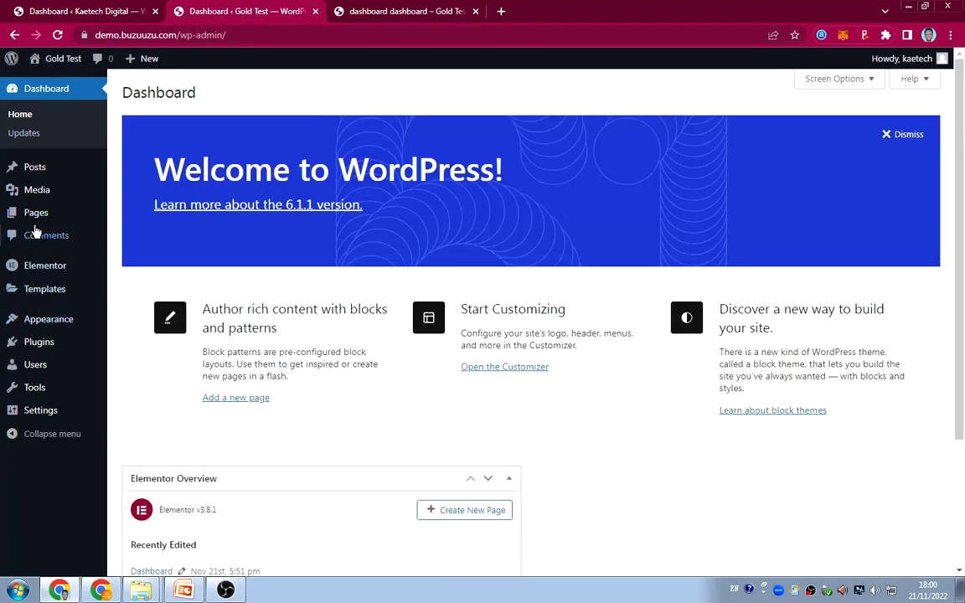
mouse_move(16, 416)
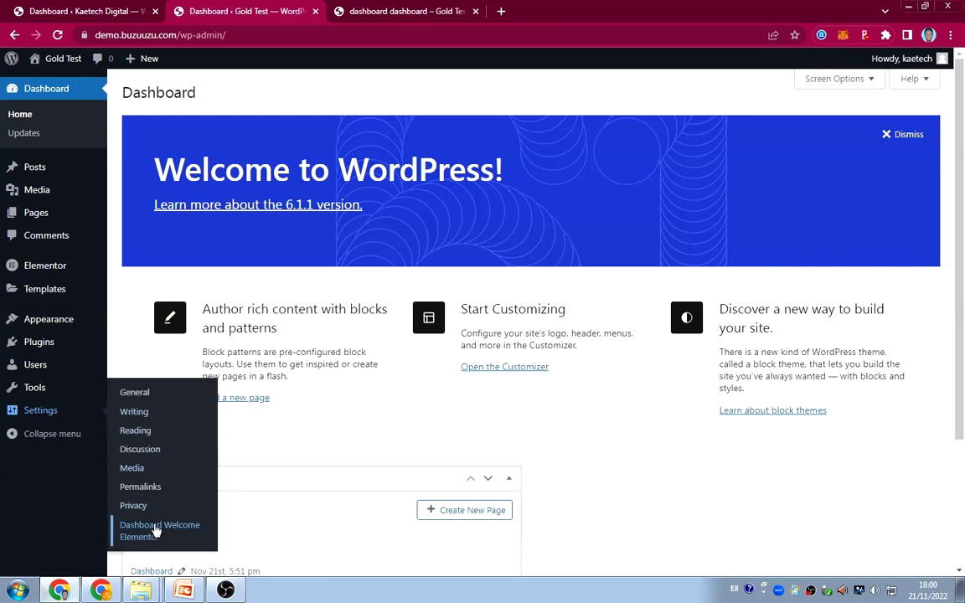
click(205, 530)
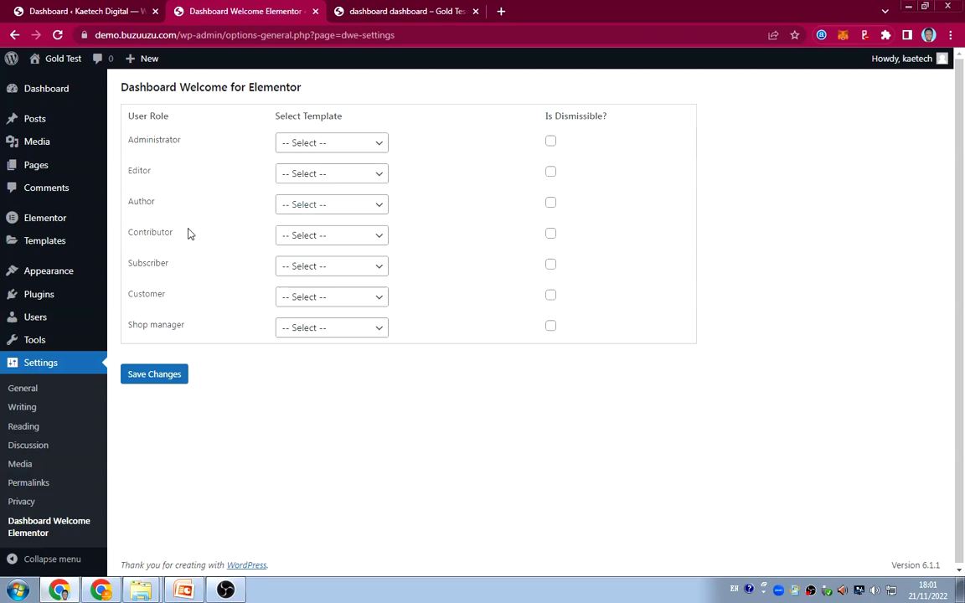
click(330, 144)
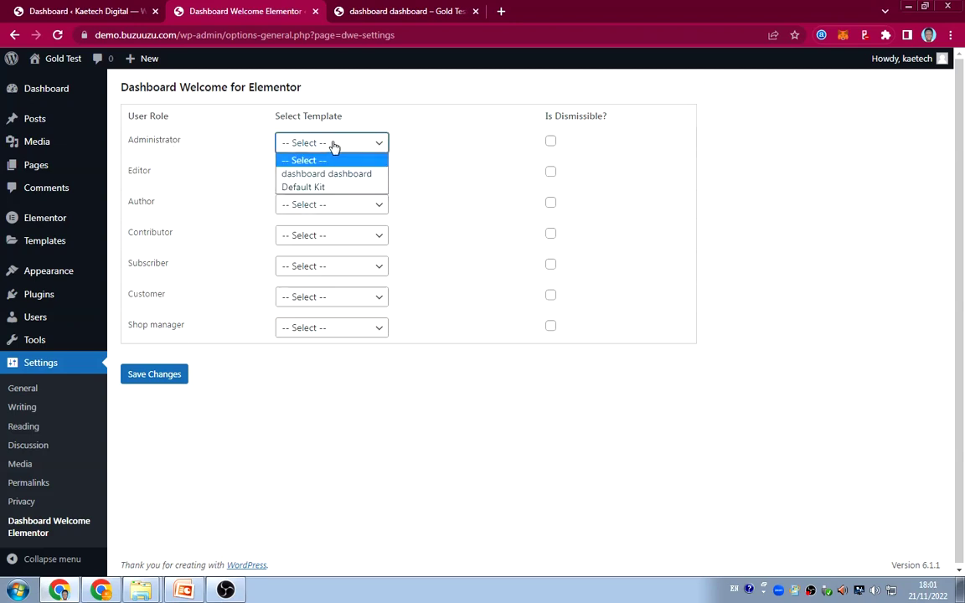
click(318, 175)
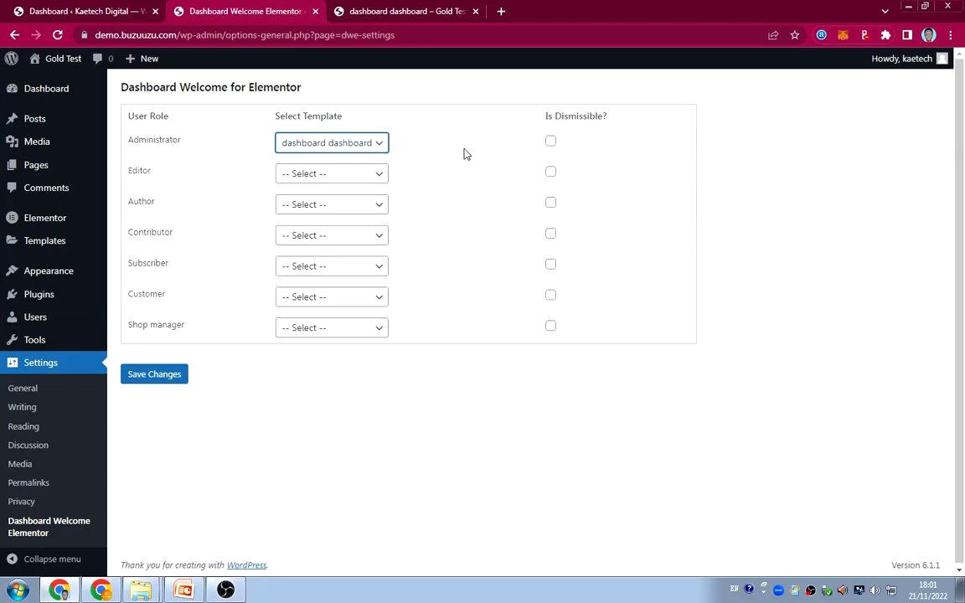
Step: Compare the dismiss option of the default welcome panel on Gold Test's Dashboard with Kaetech Digital's custom panel
click(388, 12)
click(61, 60)
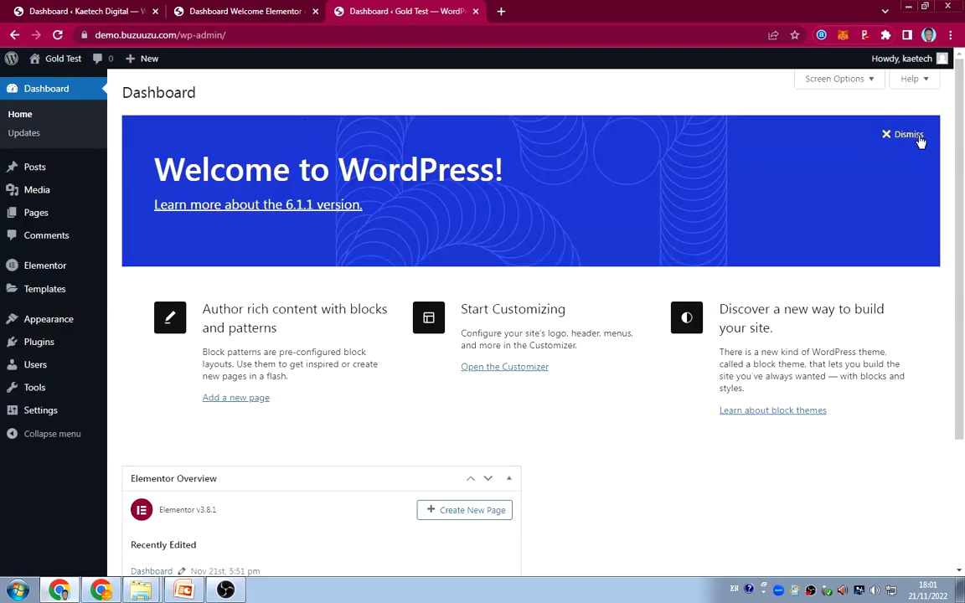
click(70, 15)
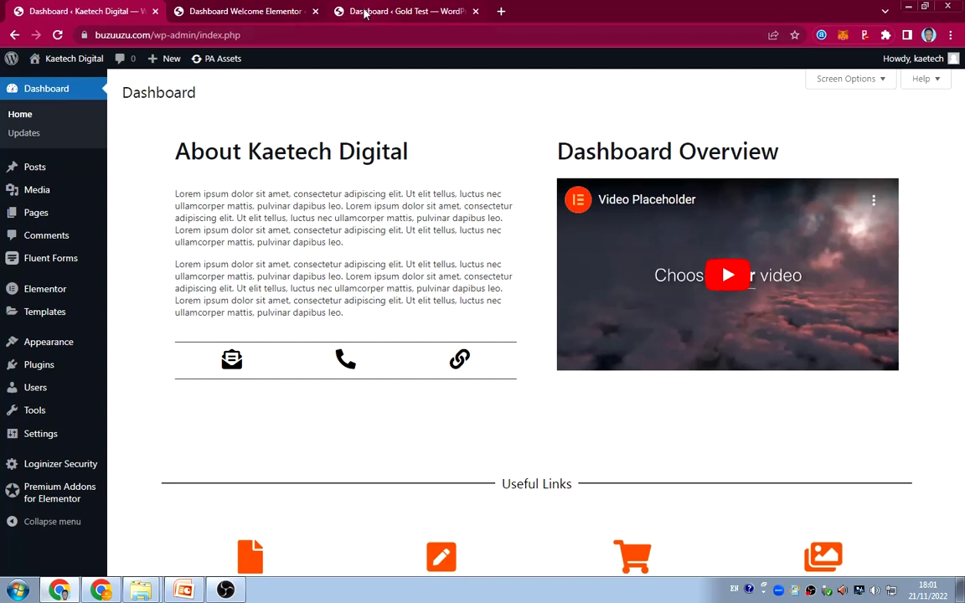
Step: Save the Dashboard Welcome for Elementor settings on the Gold Test site and open its Dashboard home
click(286, 13)
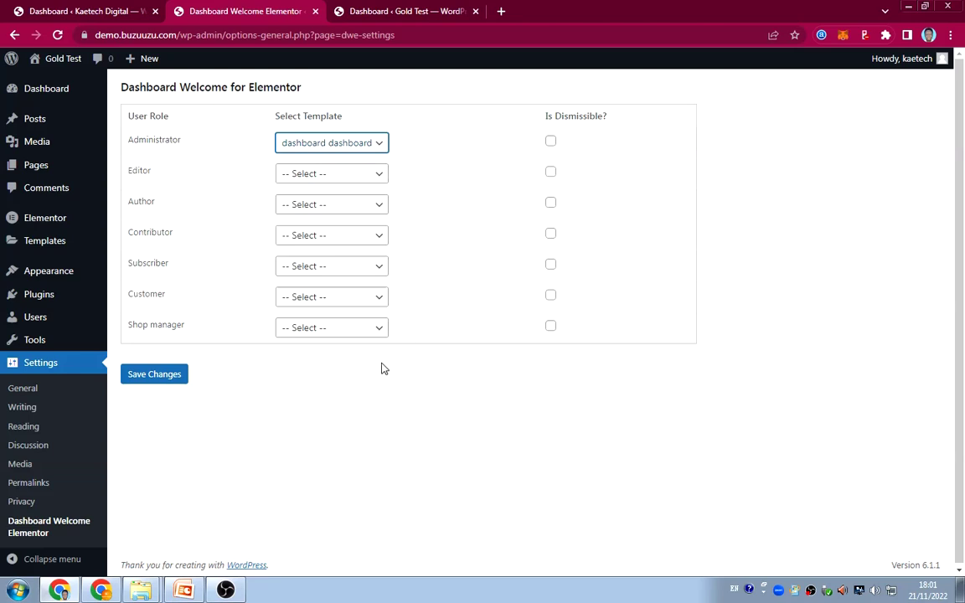
click(151, 381)
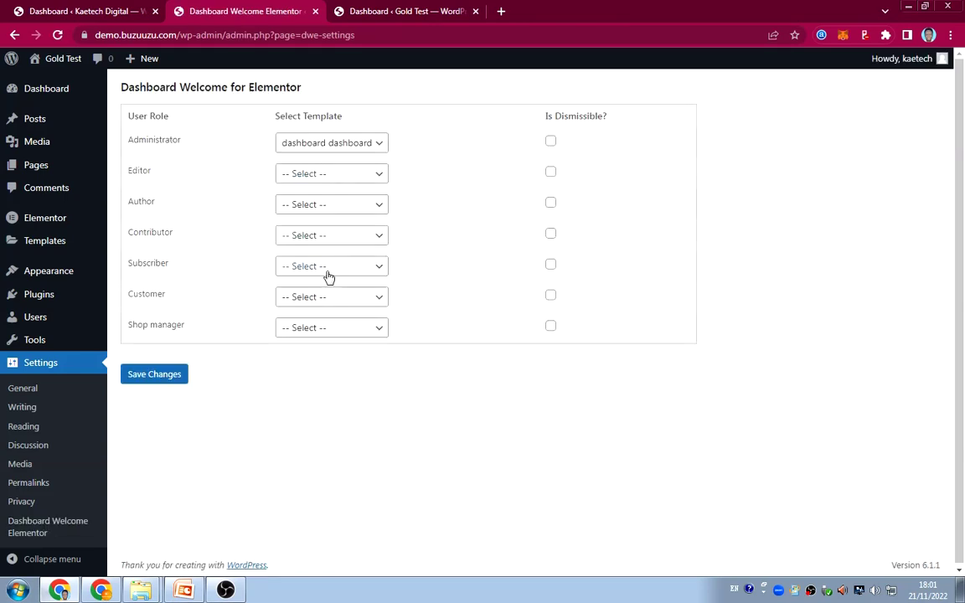
mouse_move(55, 95)
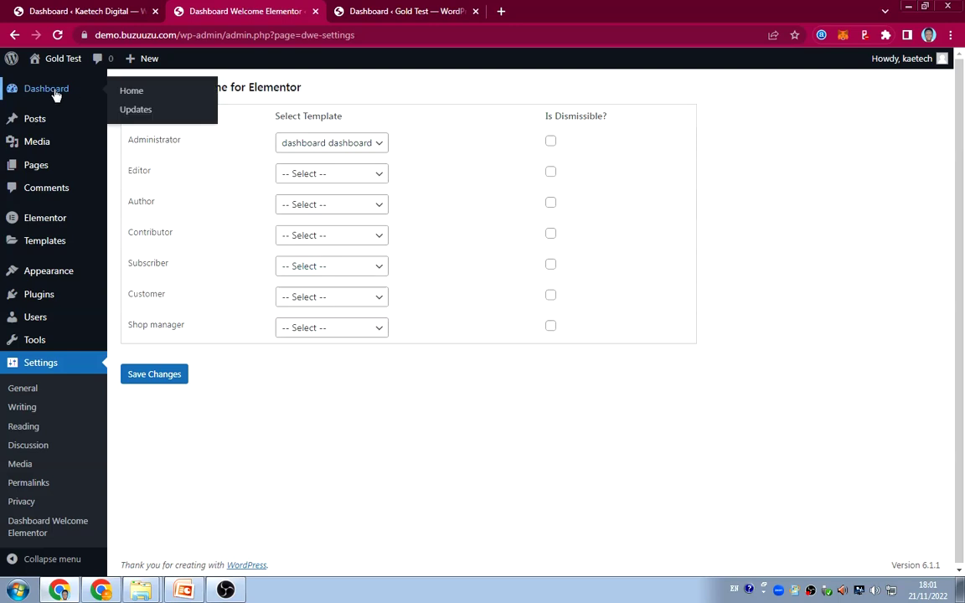
click(125, 93)
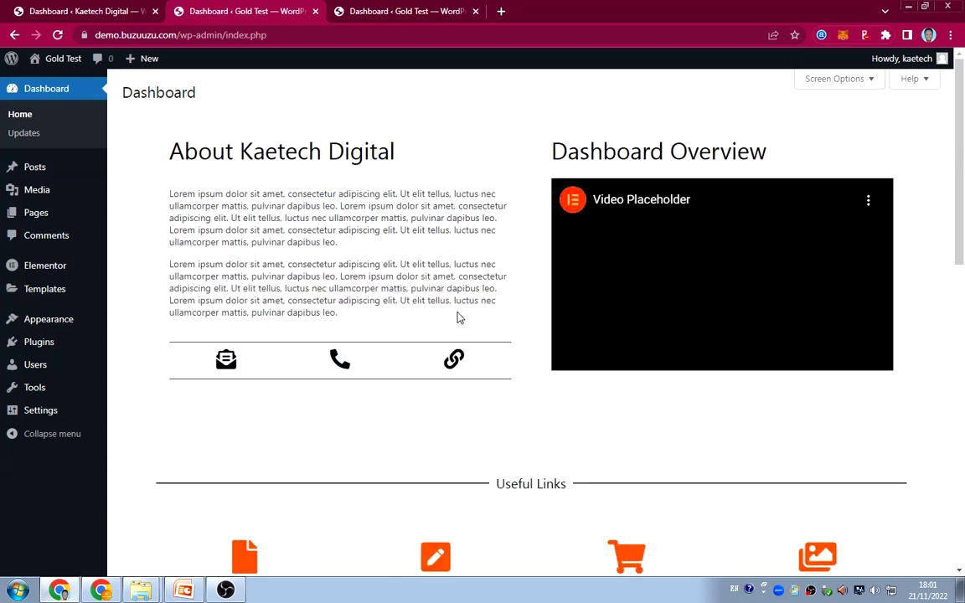
Step: Examine the custom welcome panel on Gold Test's Dashboard, including the overview video, Useful Links and contact section
scroll(458, 318, down, 10)
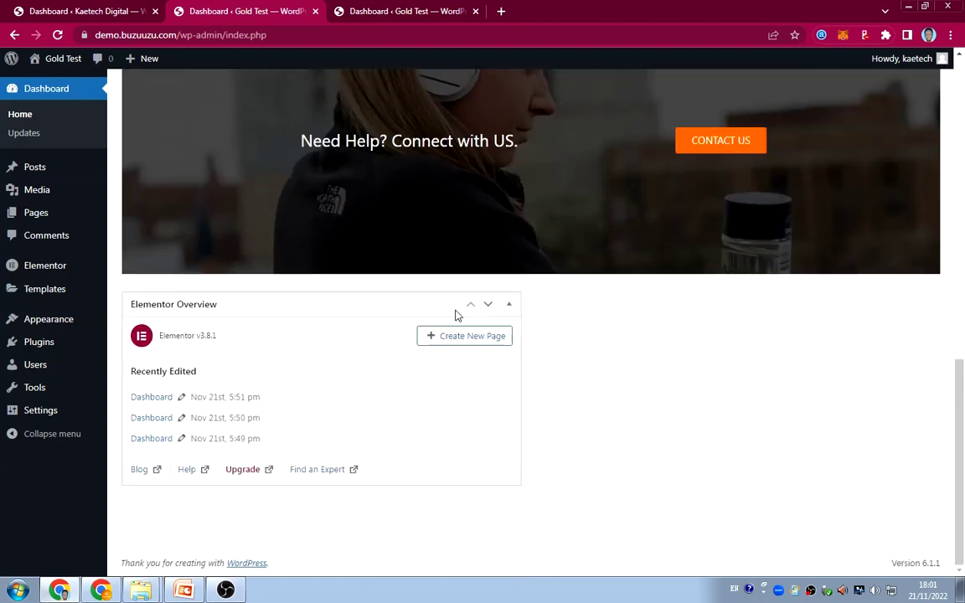
scroll(457, 316, up, 10)
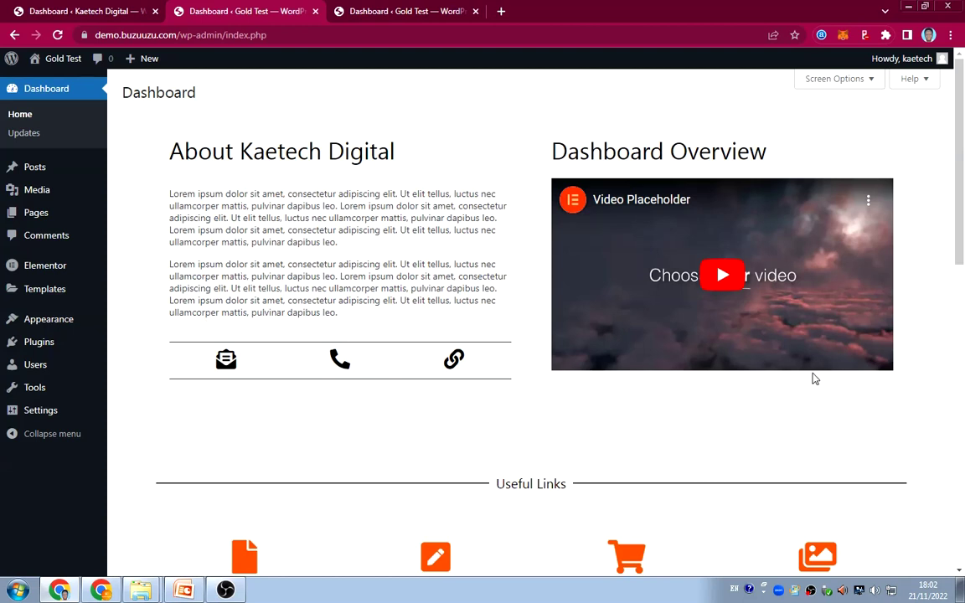
scroll(784, 385, down, 4)
scroll(774, 394, up, 2)
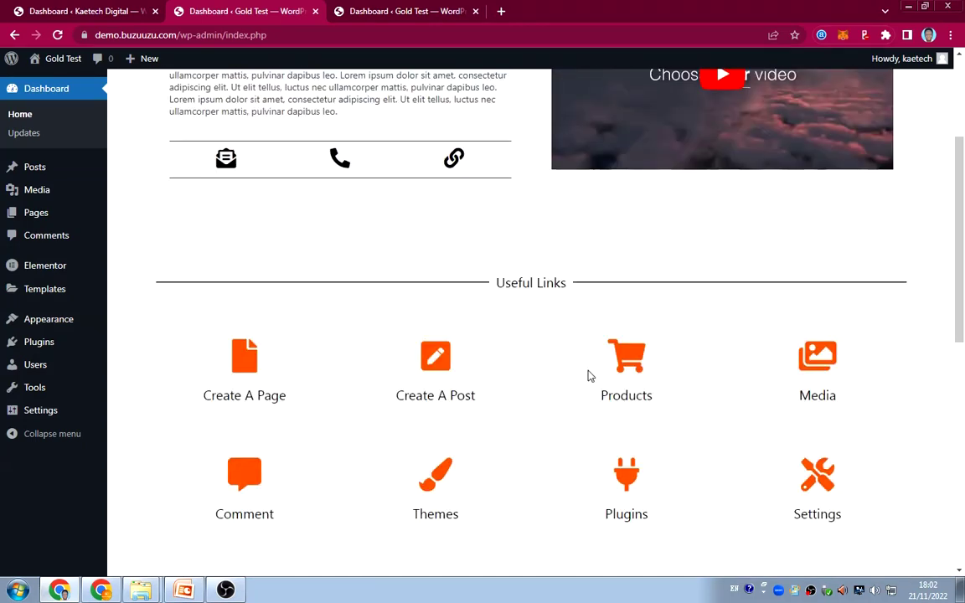
scroll(589, 377, up, 3)
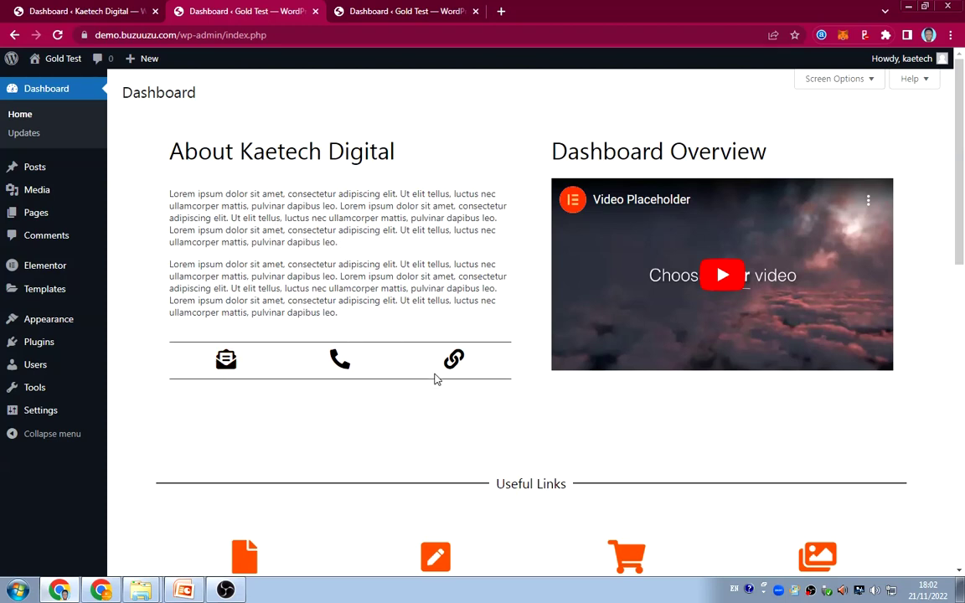
scroll(646, 413, down, 2)
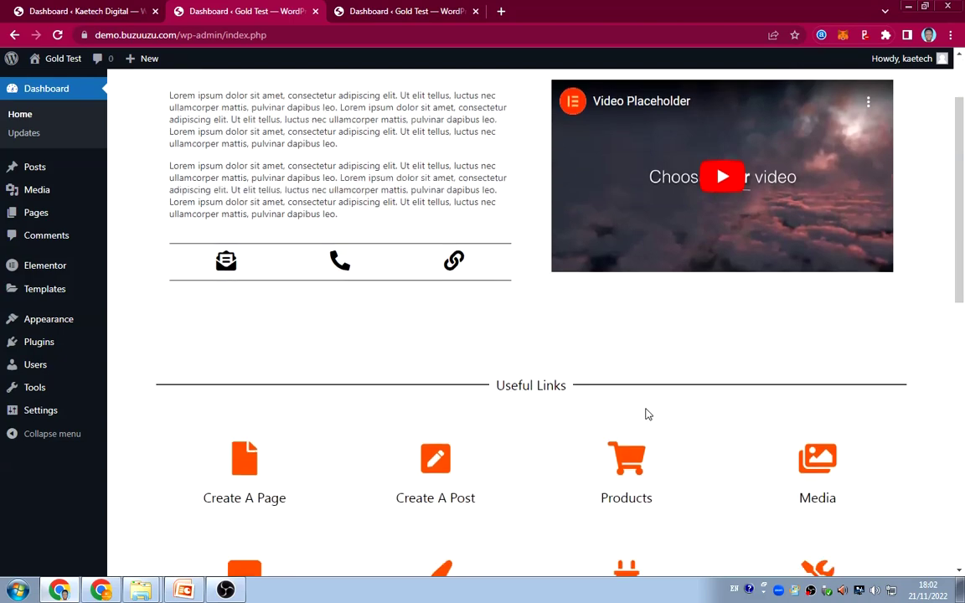
scroll(643, 407, down, 2)
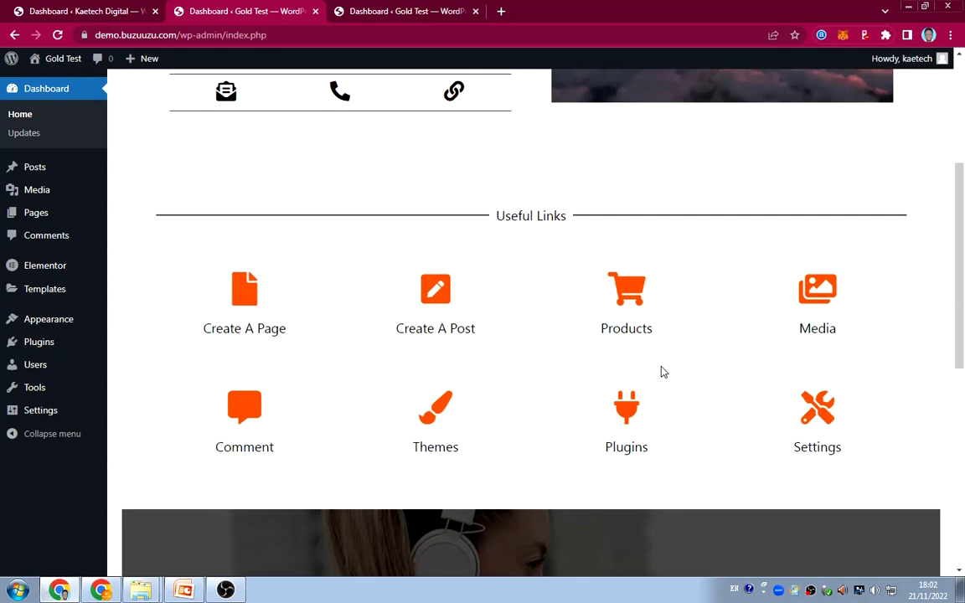
scroll(661, 372, down, 3)
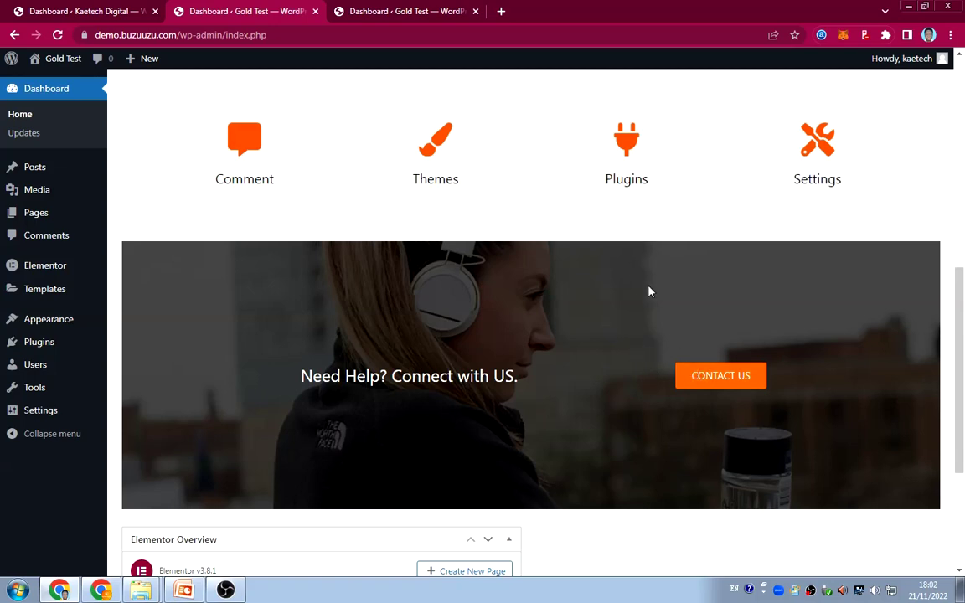
scroll(647, 298, up, 6)
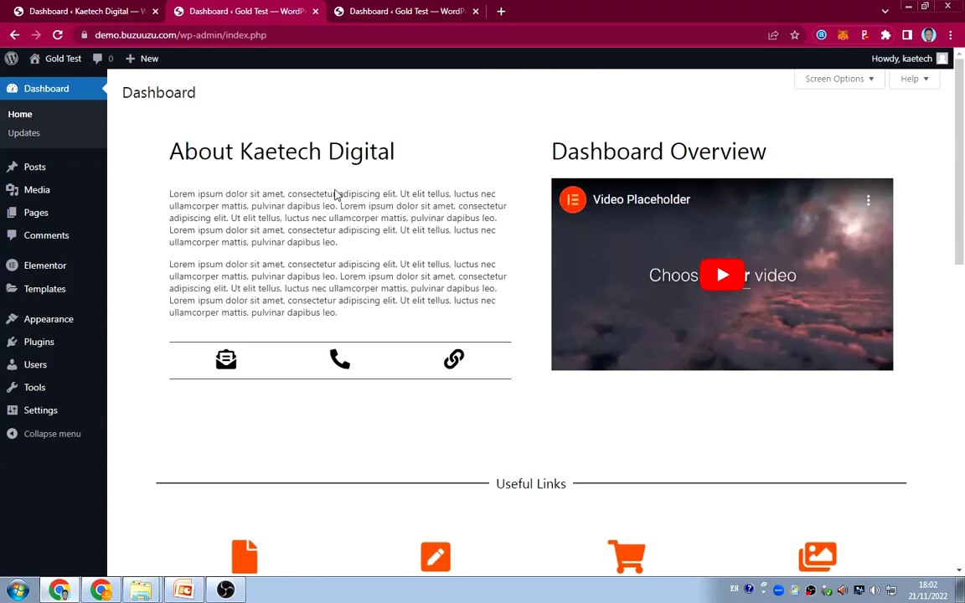